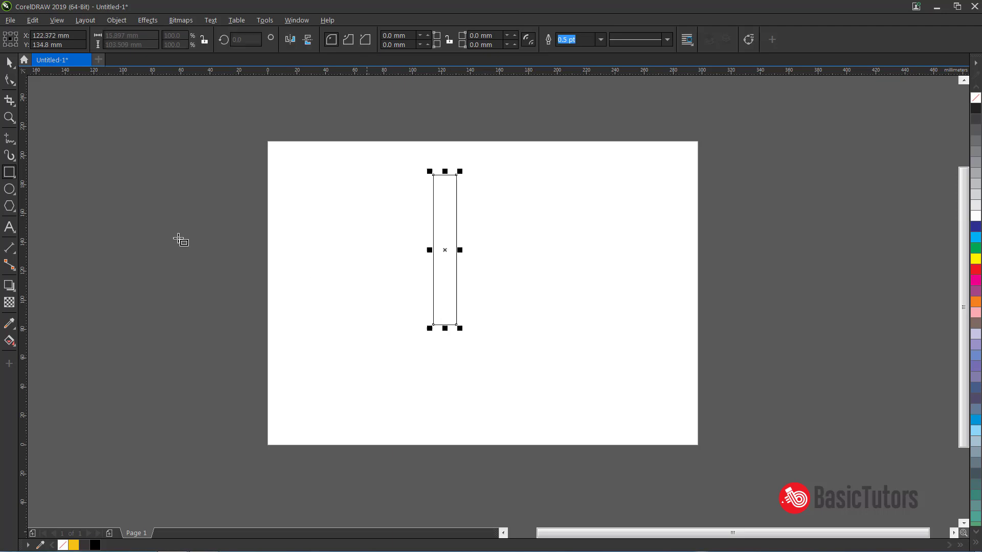
# Convert the tall narrow rectangle to curves.
pyautogui.press('space')
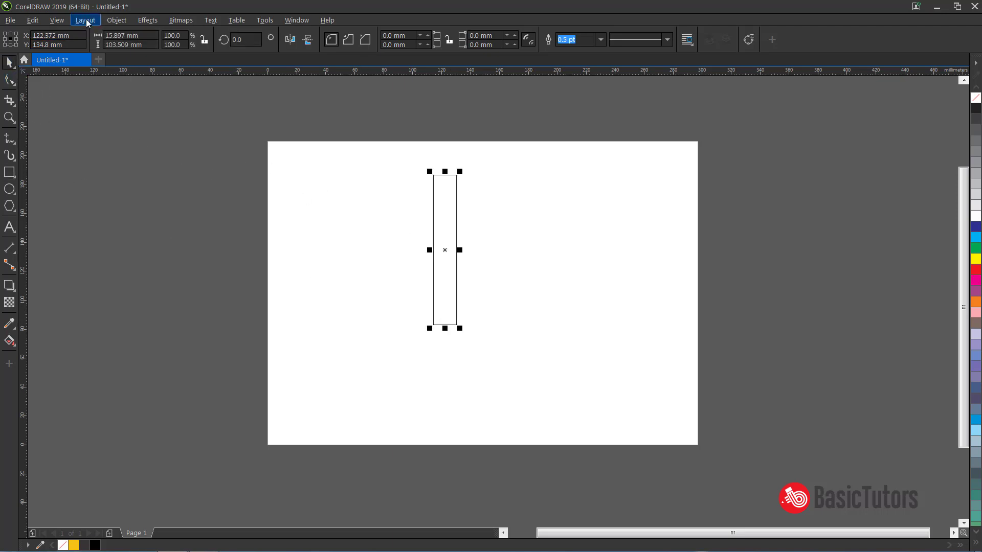
pyautogui.click(116, 20)
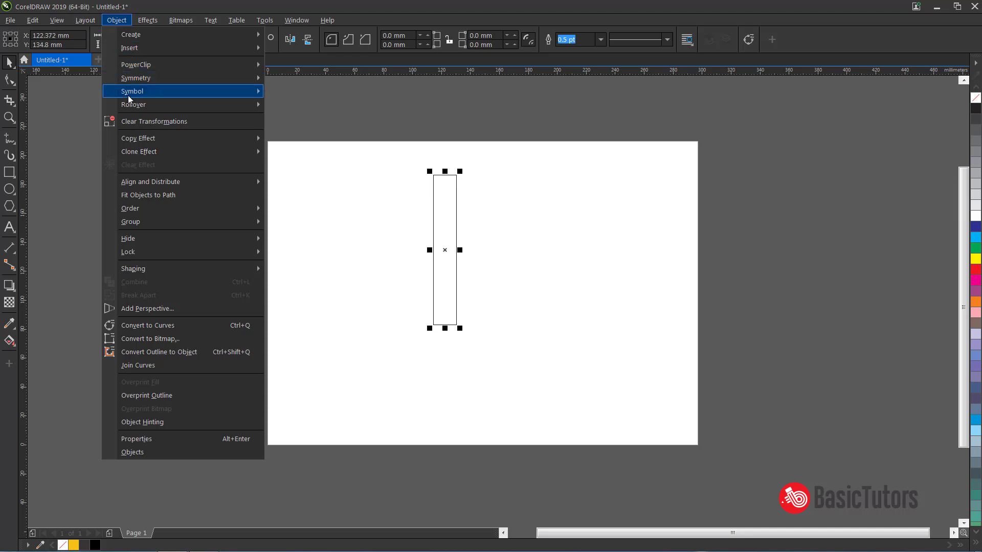
pyautogui.click(153, 325)
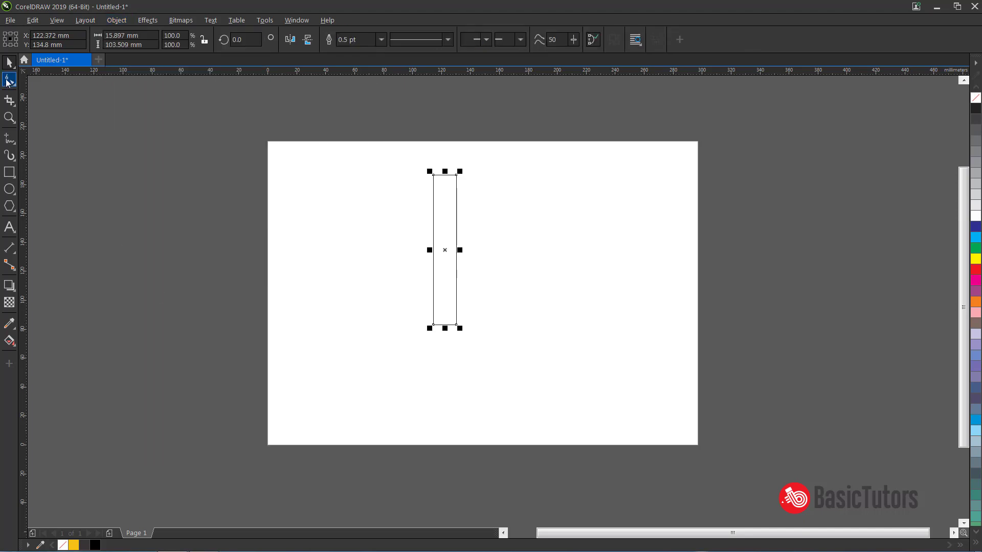
# Scale the rectangle's two lower nodes inward until the shape tapers nearly to a point at its bottom end.
pyautogui.click(9, 79)
pyautogui.moveTo(465, 335); pyautogui.dragTo(463, 337)
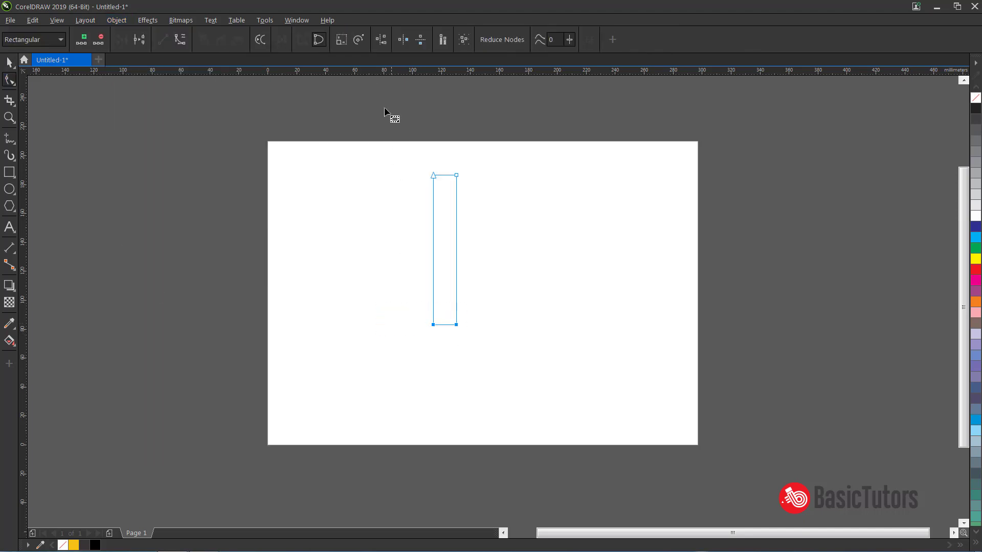
pyautogui.click(344, 44)
pyautogui.moveTo(459, 249); pyautogui.dragTo(449, 254)
pyautogui.click(359, 238)
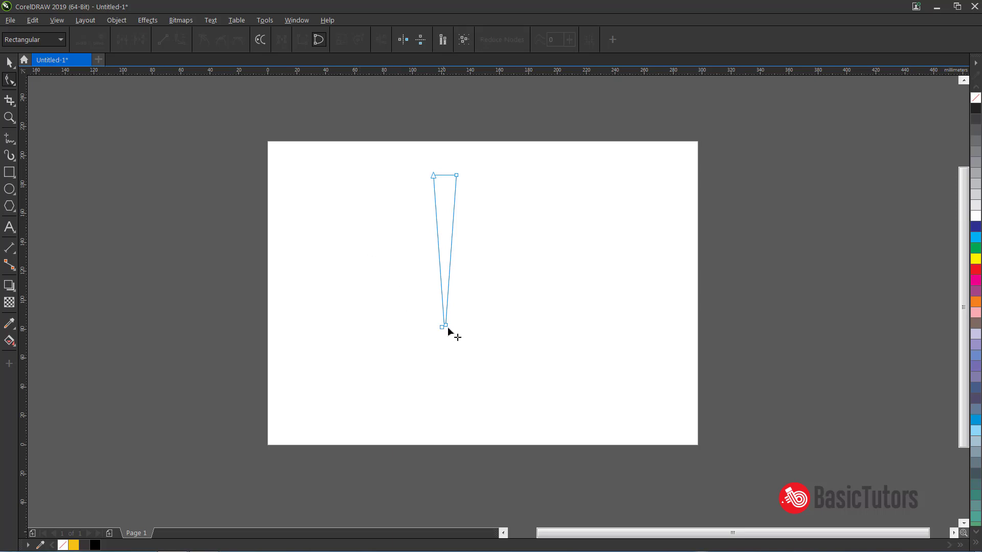
pyautogui.press('space')
pyautogui.click(448, 359)
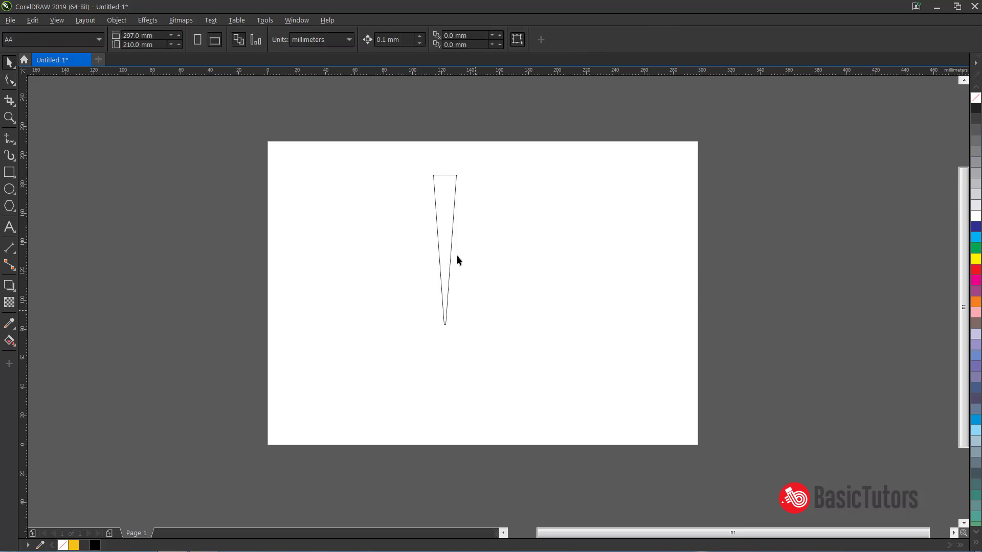
# Move the wedge's centre of rotation from its middle down to its pointed tip.
pyautogui.click(448, 234)
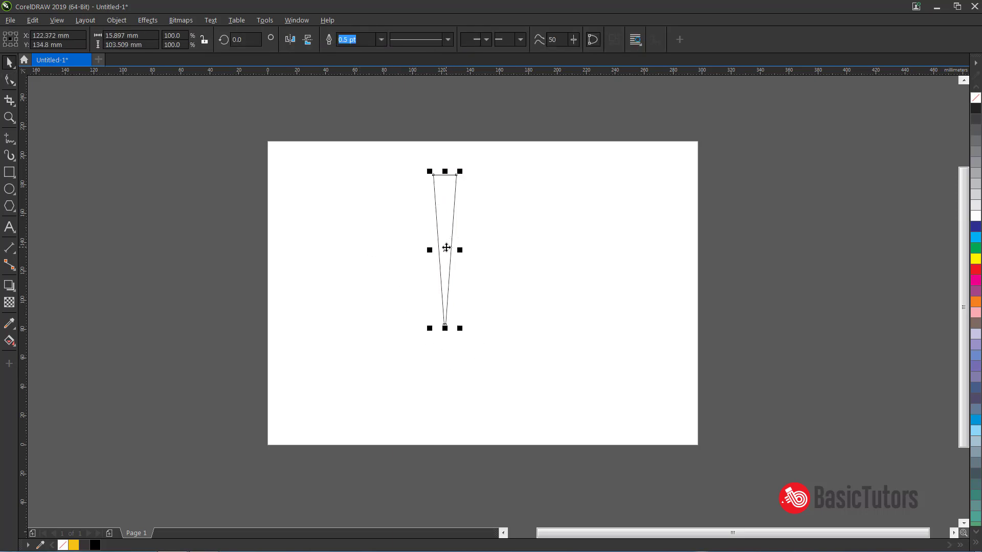
pyautogui.click(447, 247)
pyautogui.moveTo(446, 250); pyautogui.dragTo(445, 325)
pyautogui.scroll(2, 437, 370)
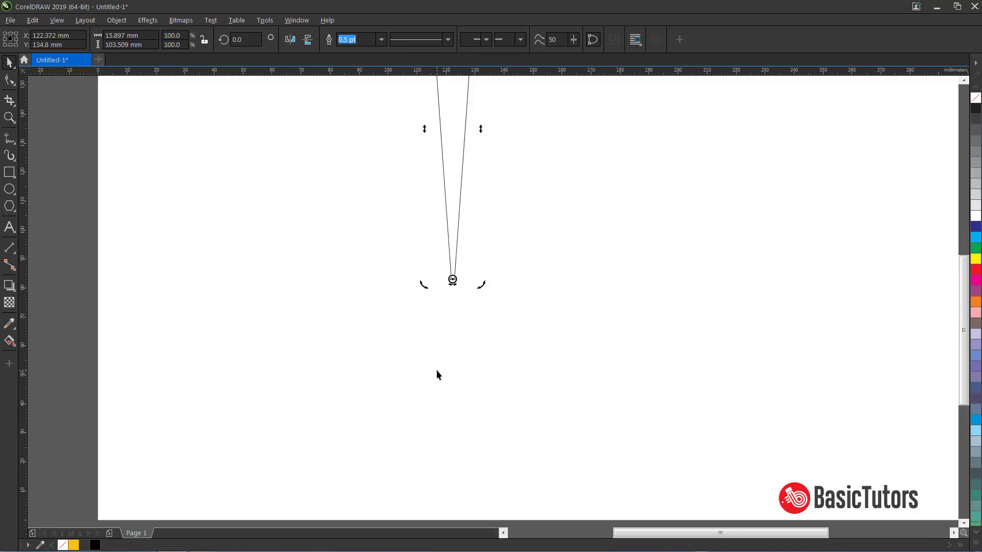
pyautogui.scroll(-2, 437, 370)
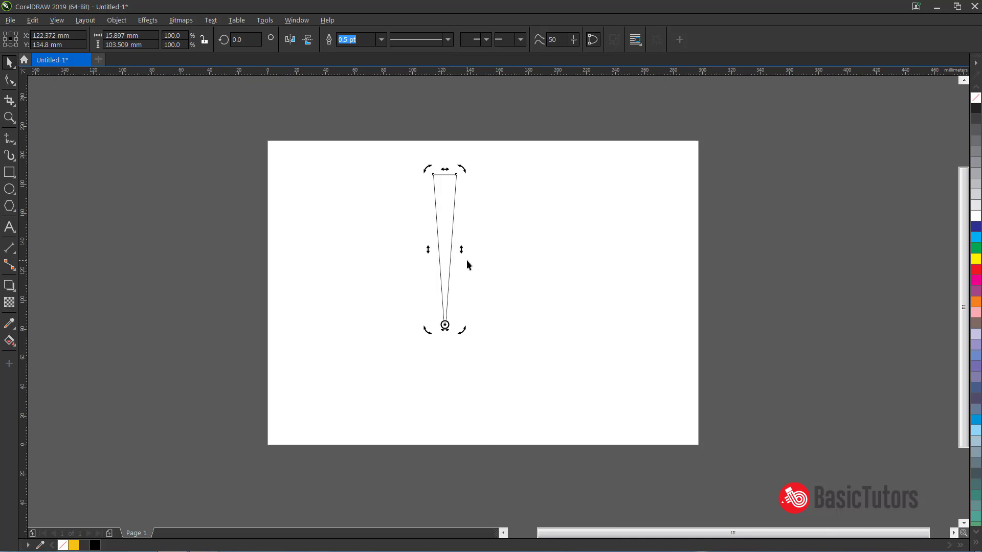
# Try narrowing the wedge's wide end to about 11.6 mm by scaling its two upper nodes inward.
pyautogui.click(450, 215)
pyautogui.press('F10')
pyautogui.moveTo(423, 168); pyautogui.dragTo(466, 185)
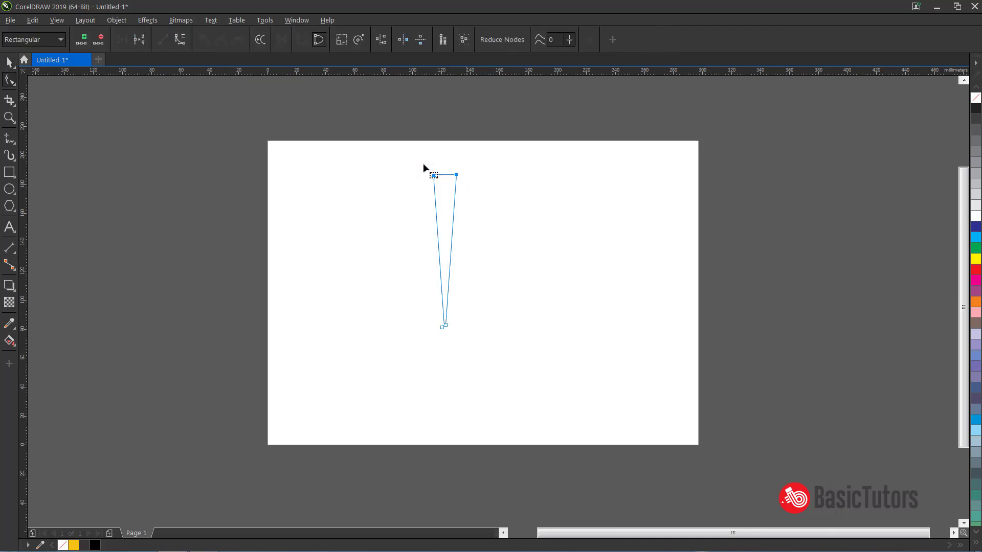
pyautogui.click(341, 40)
pyautogui.moveTo(460, 249); pyautogui.dragTo(457, 250)
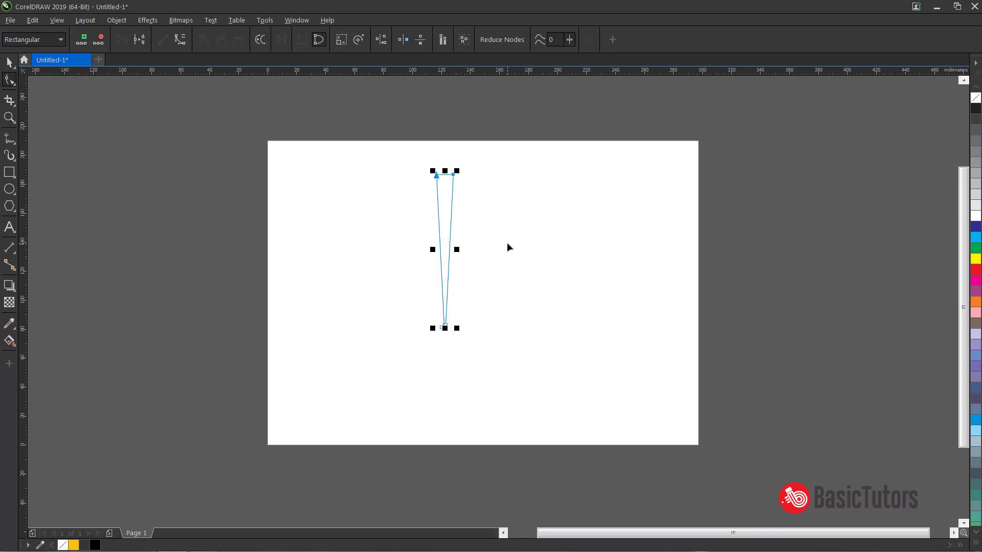
pyautogui.press('space')
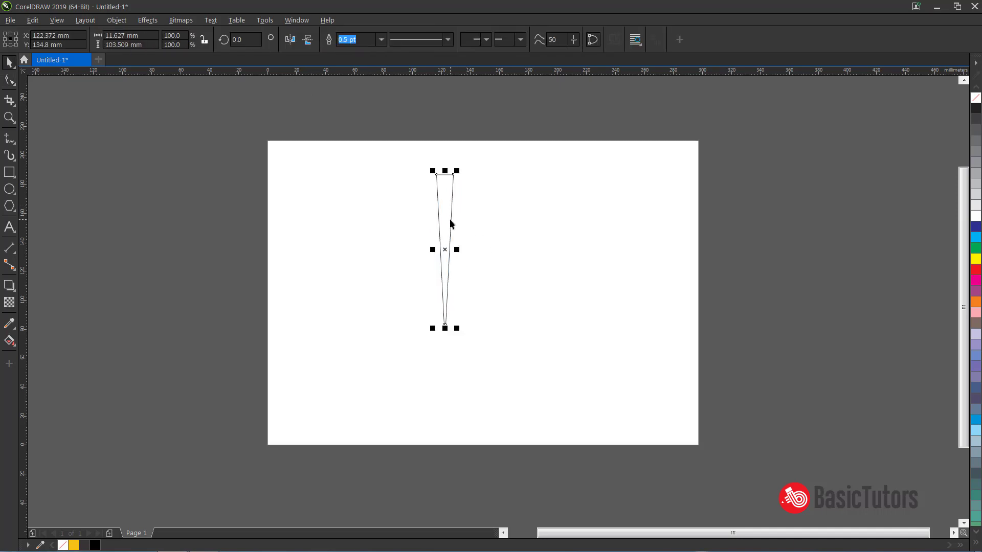
pyautogui.hotkey('ctrl', 'z')
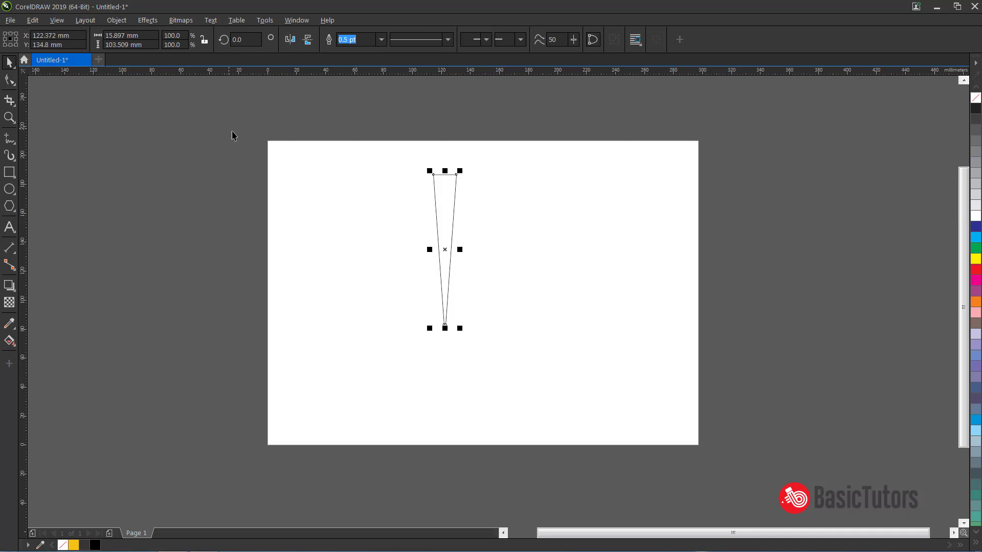
# Rotate a copy of the wedge 15° clockwise about its tip and repeat the duplication until 24 wedges fill the circle.
pyautogui.click(445, 249)
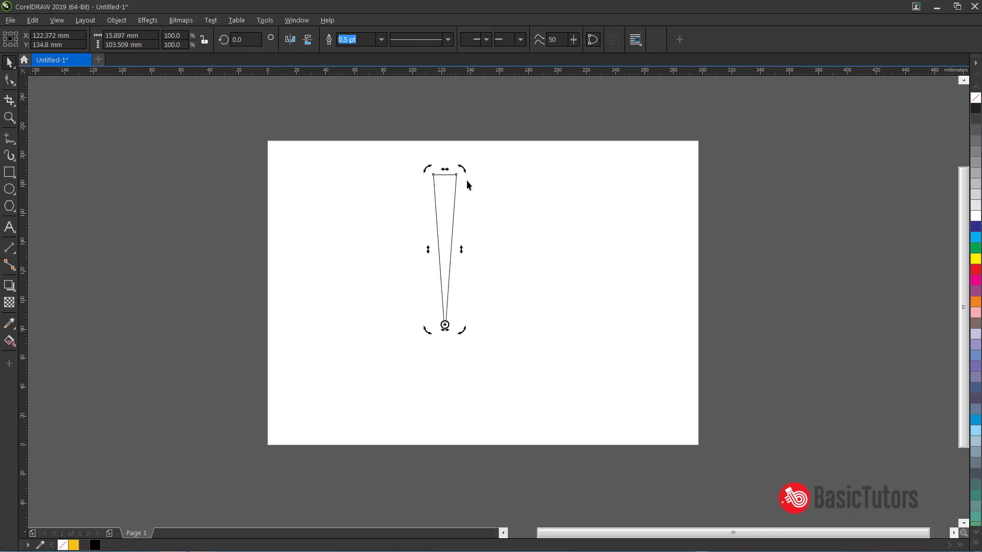
pyautogui.moveTo(468, 169); pyautogui.dragTo(492, 182)
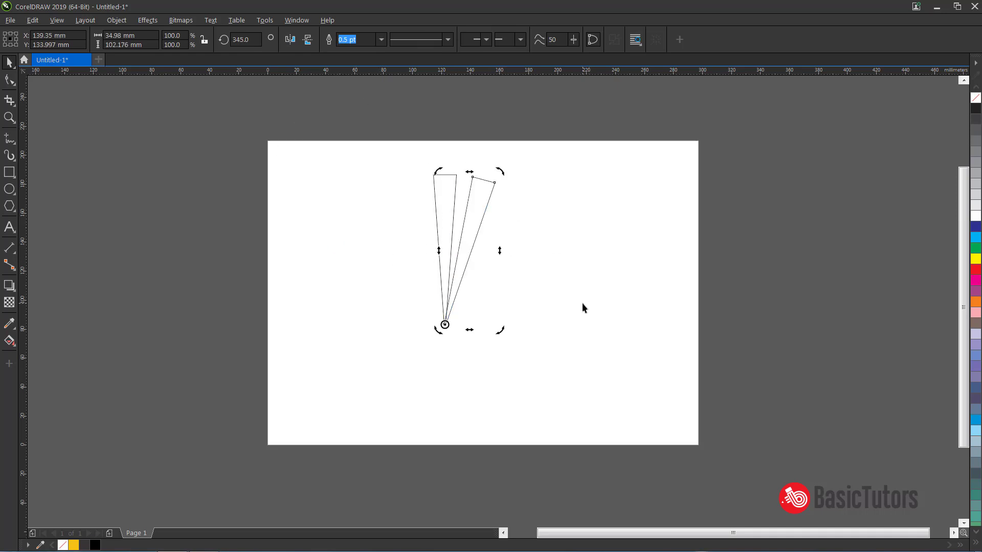
pyautogui.hotkey('ctrl', 'r')
pyautogui.hotkey('ctrl', 'r')
pyautogui.hotkey('ctrl', 'r')
pyautogui.hotkey('ctrl', 'r')
pyautogui.hotkey('ctrl', 'r')
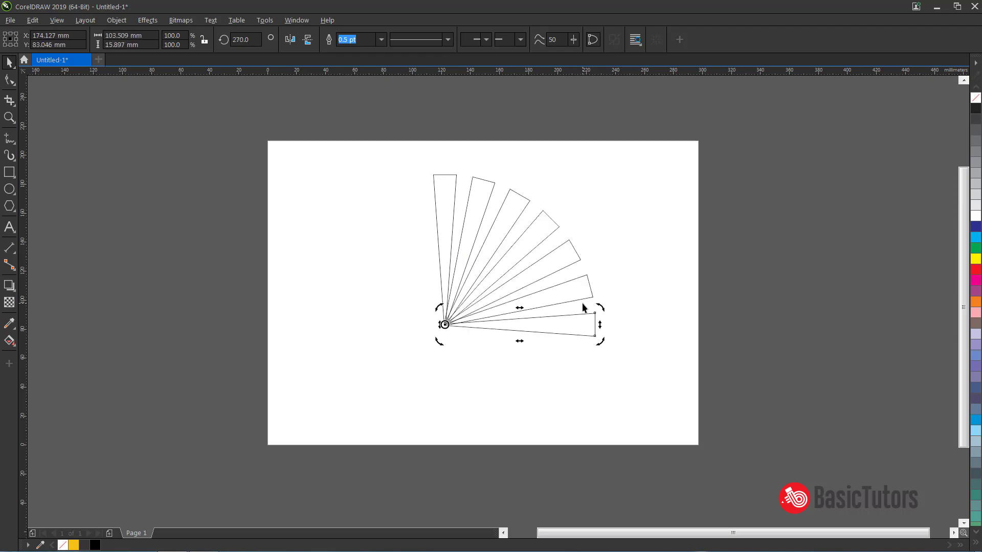
pyautogui.hotkey('ctrl', 'r')
pyautogui.hotkey('ctrl', 'r')
pyautogui.hotkey('ctrl', 'r')
pyautogui.hotkey('ctrl', 'r')
pyautogui.hotkey('ctrl', 'r')
pyautogui.hotkey('ctrl', 'r')
pyautogui.hotkey('ctrl', 'r')
pyautogui.hotkey('ctrl', 'r')
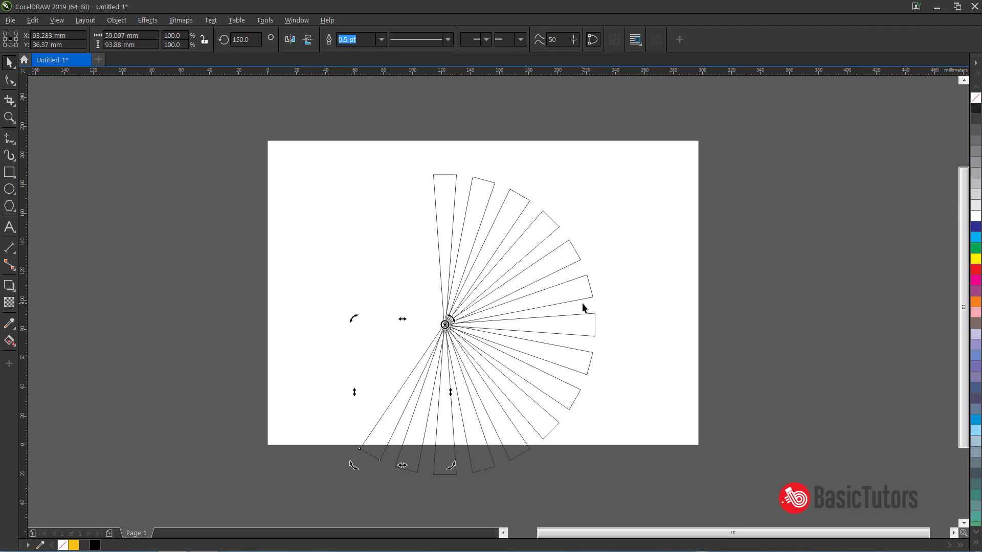
pyautogui.hotkey('ctrl', 'r')
pyautogui.hotkey('ctrl', 'r')
pyautogui.hotkey('ctrl', 'r')
pyautogui.hotkey('ctrl', 'r')
pyautogui.hotkey('ctrl', 'r')
pyautogui.hotkey('ctrl', 'r')
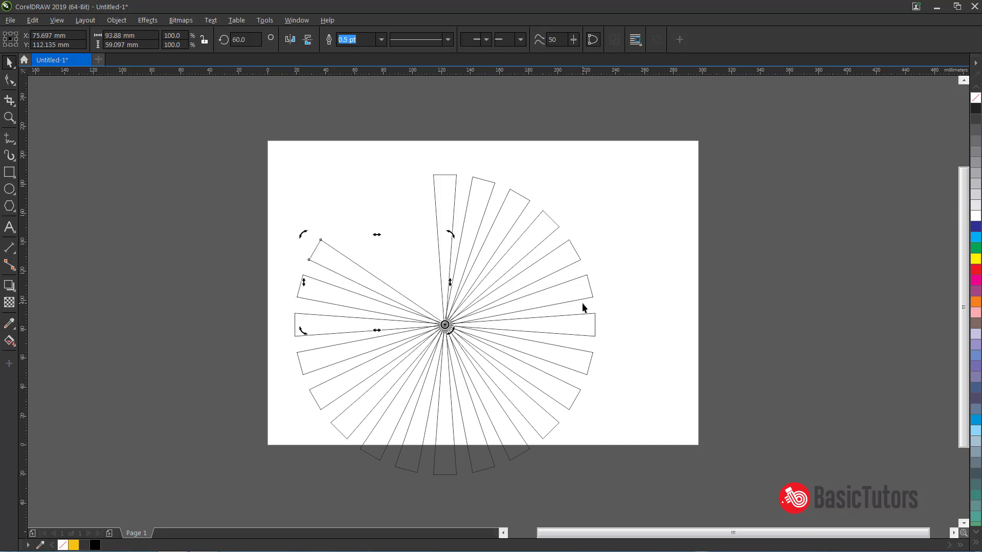
pyautogui.hotkey('ctrl', 'r')
pyautogui.hotkey('ctrl', 'r')
pyautogui.hotkey('ctrl', 'r')
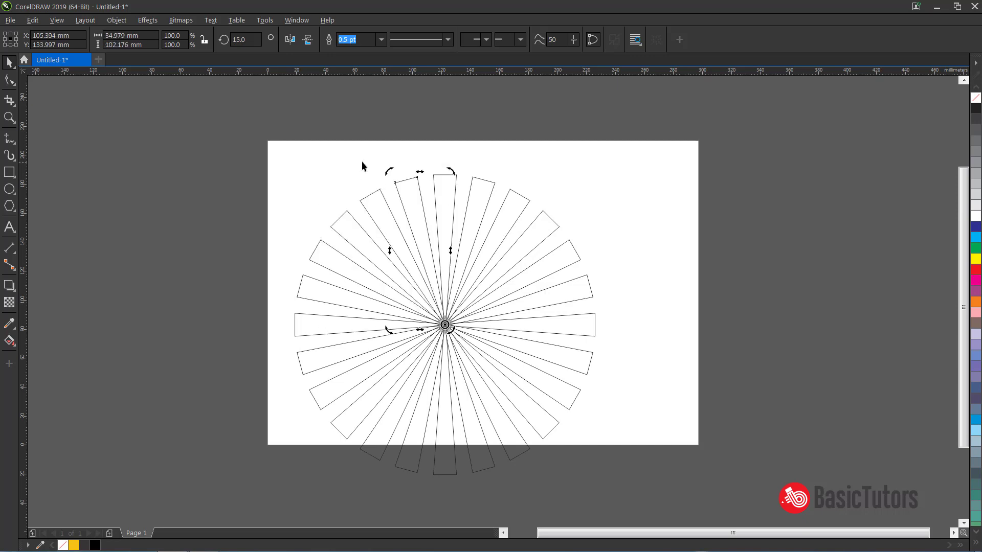
# Combine all the wedges into one sunburst and move it up to about X 123 mm, Y 109 mm.
pyautogui.click(362, 163)
pyautogui.moveTo(263, 142); pyautogui.dragTo(642, 502)
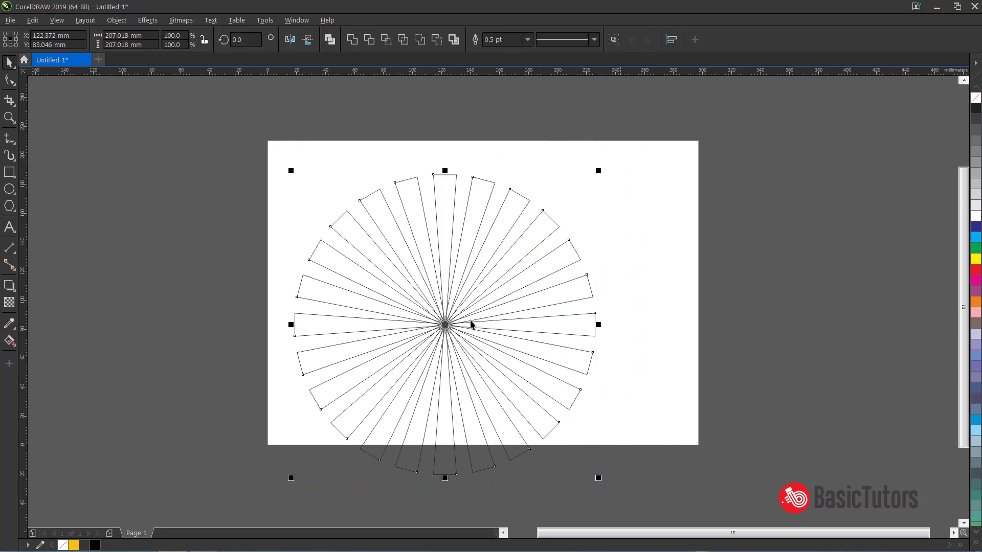
pyautogui.click(331, 39)
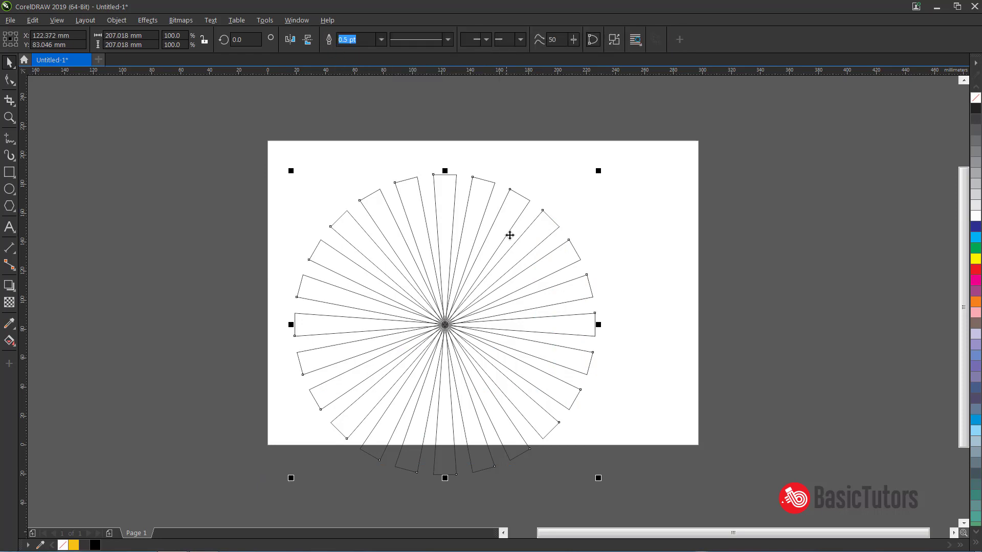
pyautogui.click(486, 205)
pyautogui.moveTo(486, 205); pyautogui.dragTo(487, 168)
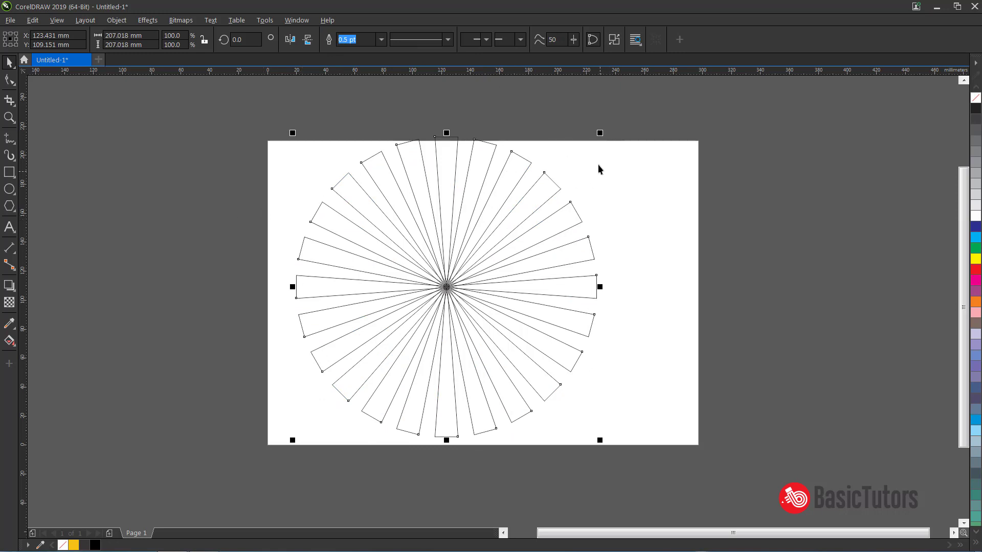
# Draw a rectangle about 274 × 182 mm over the sunburst, covering most of the page.
pyautogui.click(9, 173)
pyautogui.moveTo(278, 159); pyautogui.dragTo(679, 425)
pyautogui.press('space')
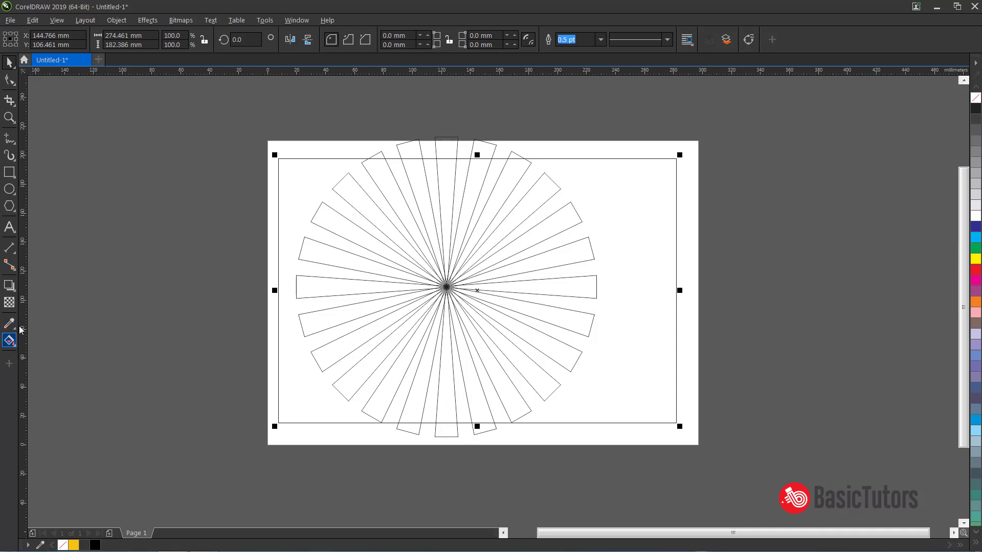
# Fill the rectangle with a uniform yellow using RGB values 254, 198, 23.
pyautogui.click(9, 341)
pyautogui.click(27, 39)
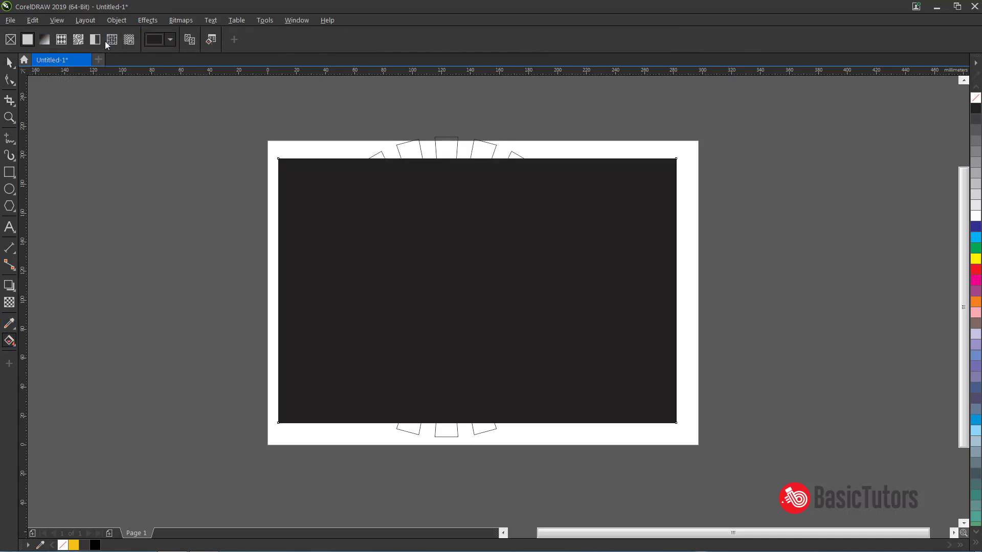
pyautogui.click(154, 41)
pyautogui.click(195, 82)
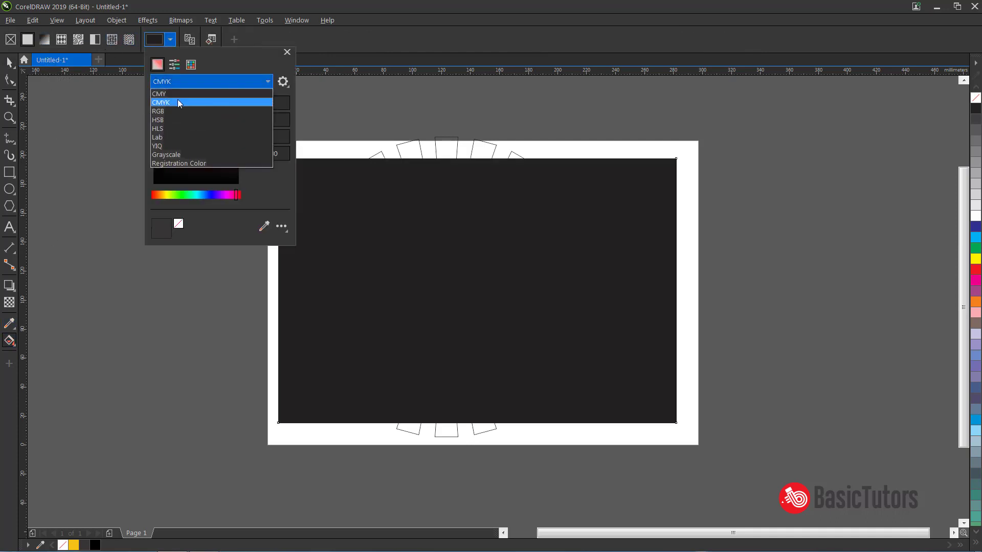
pyautogui.click(172, 110)
pyautogui.press('Tab')
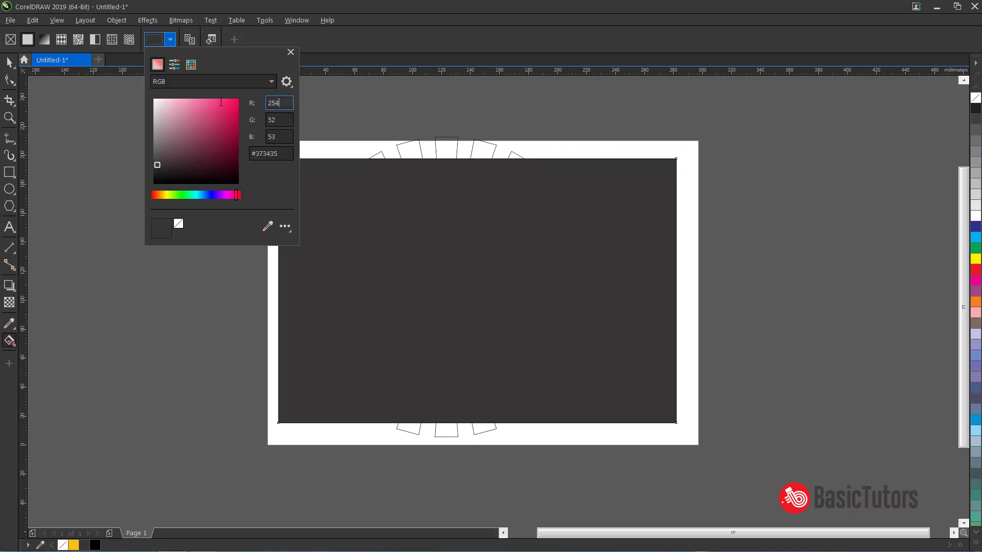
pyautogui.press('Tab')
pyautogui.write('1')
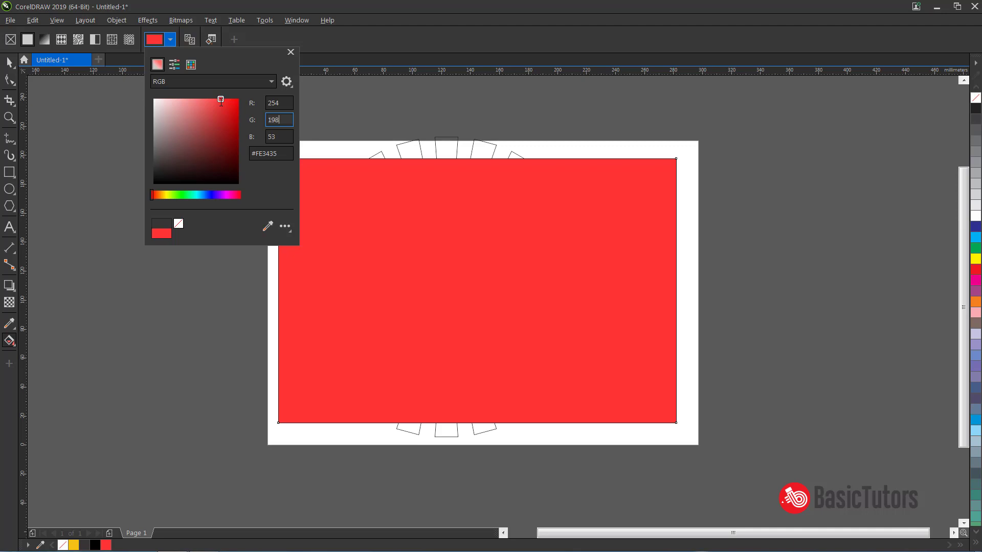
pyautogui.press('Tab')
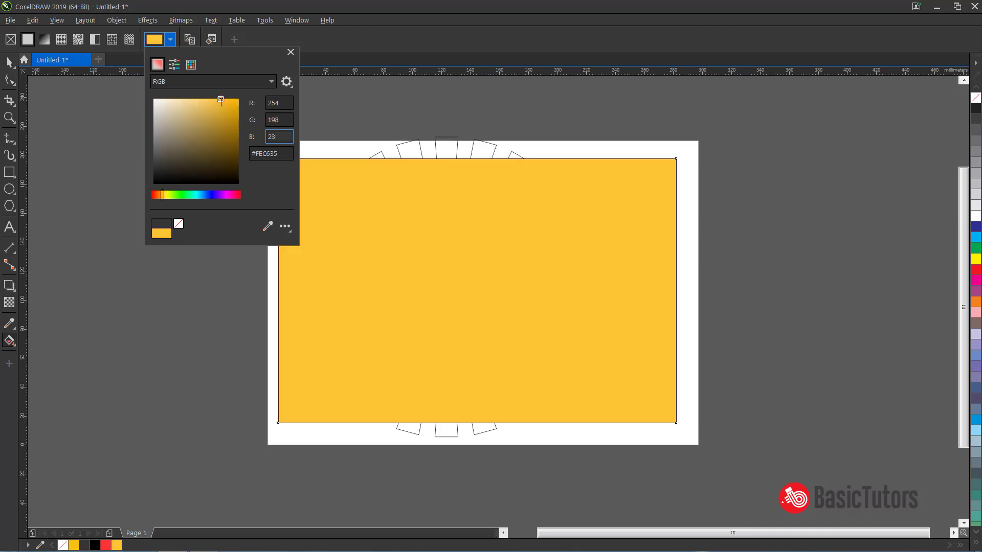
pyautogui.write('23')
pyautogui.press('Return')
# Remove the yellow rectangle's outline.
pyautogui.click(11, 65)
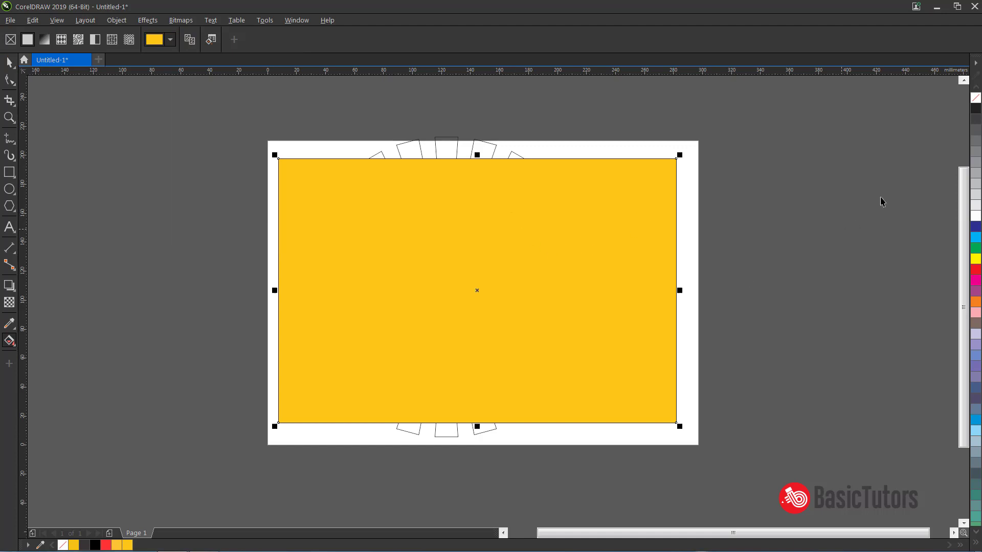
pyautogui.press('space')
pyautogui.click(831, 198)
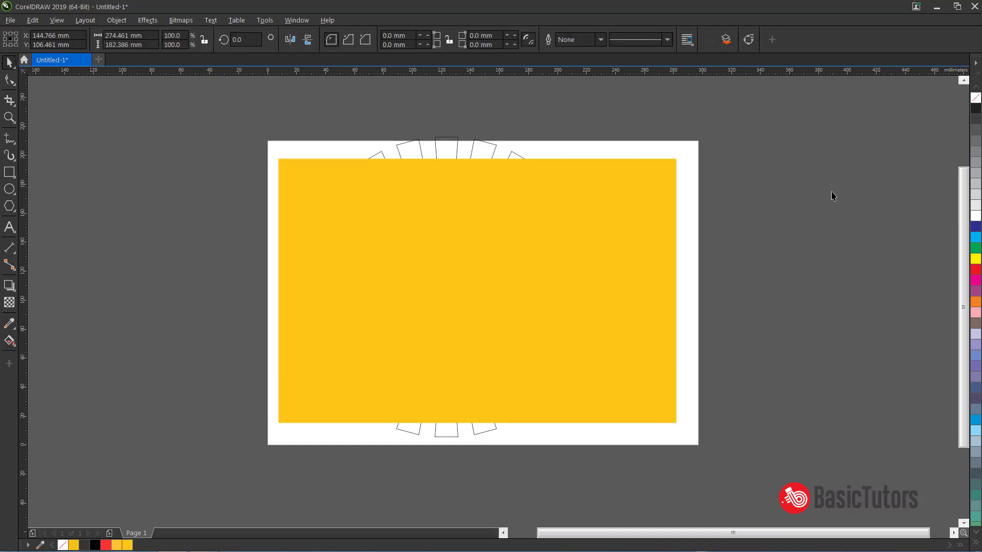
# Bring the sunburst in front of the yellow rectangle.
pyautogui.click(544, 228)
pyautogui.click(437, 144)
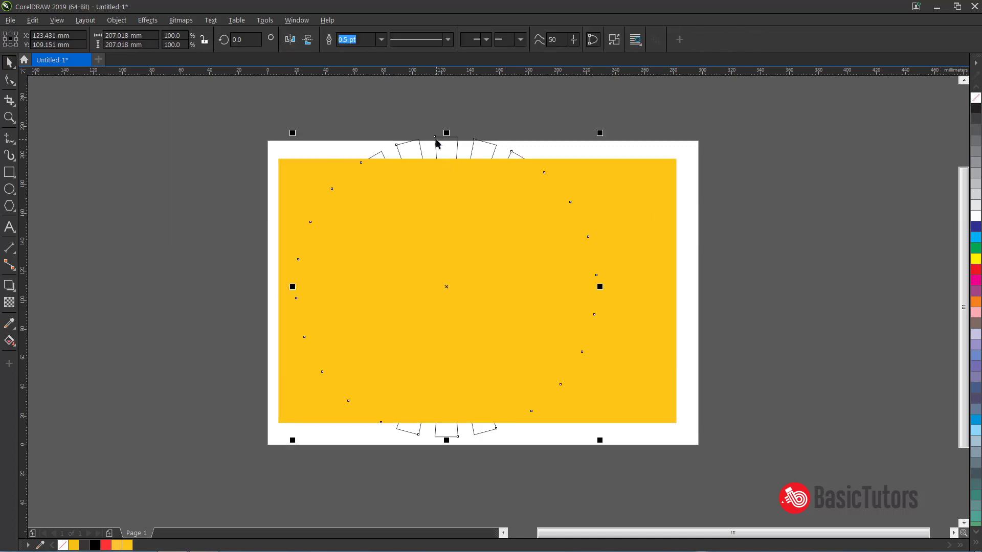
pyautogui.hotkey('shift', 'pageup')
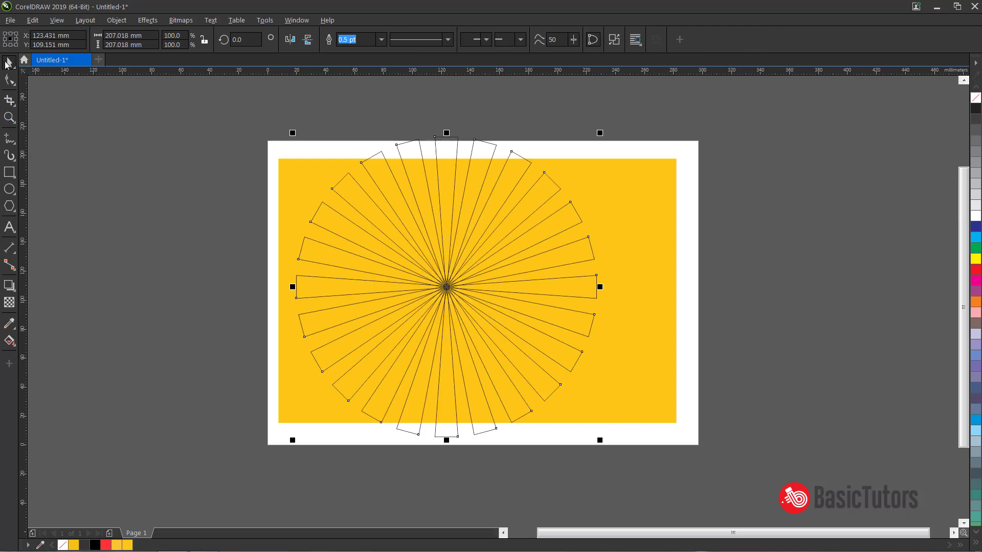
# Fill the sunburst with a uniform yellow using RGB values 253, 254, 54 and remove its outline.
pyautogui.click(9, 340)
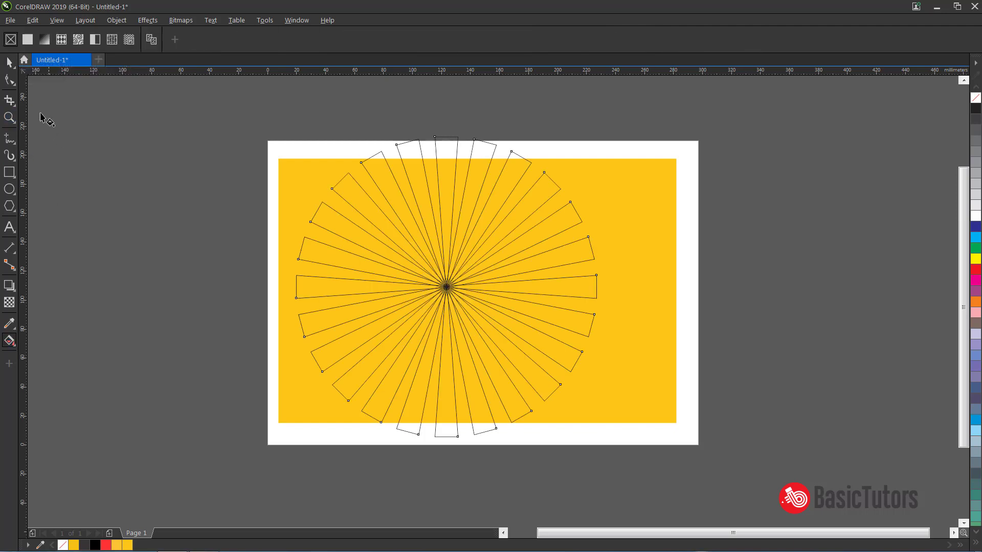
pyautogui.click(28, 39)
pyautogui.click(152, 40)
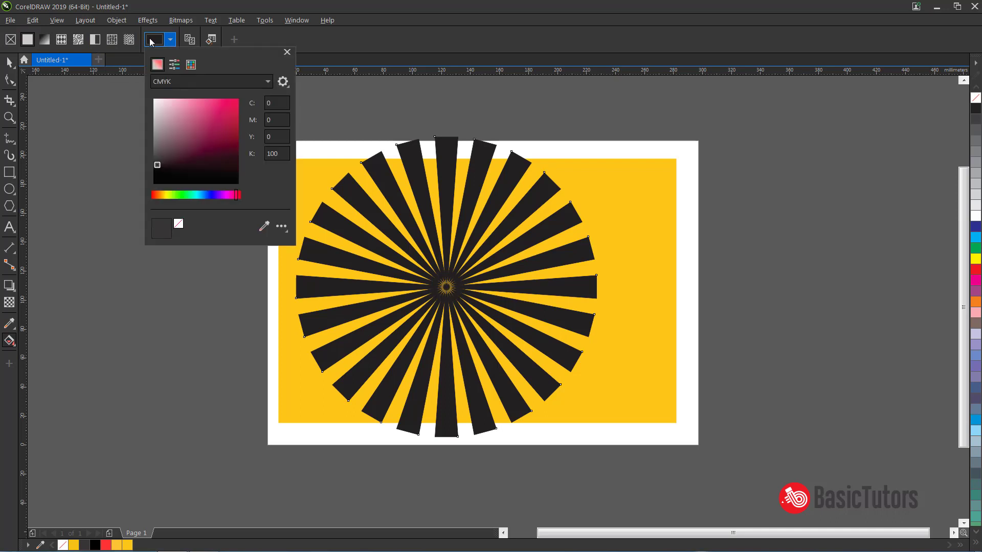
pyautogui.click(236, 82)
pyautogui.click(186, 106)
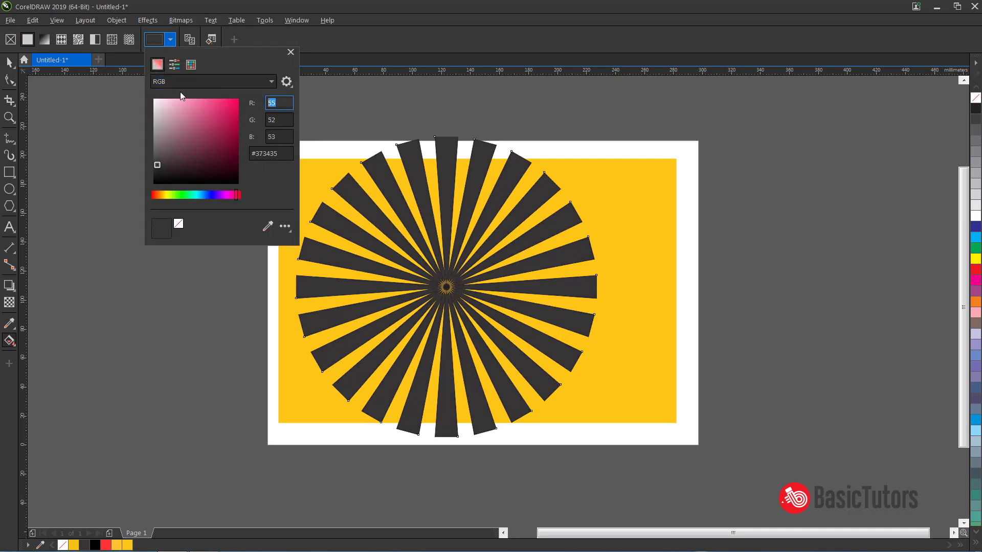
pyautogui.write('253')
pyautogui.press('Tab')
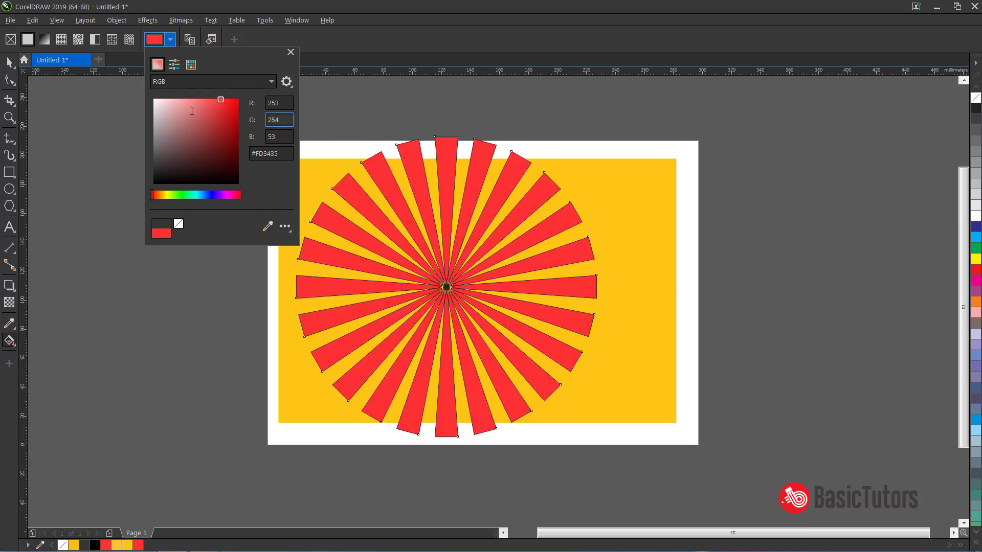
pyautogui.press('Tab')
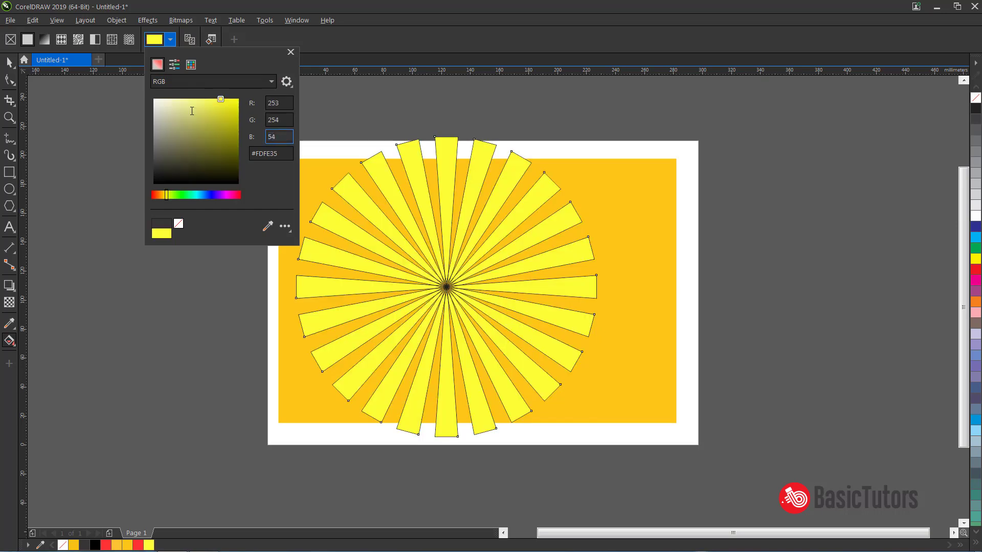
pyautogui.write('54')
pyautogui.press('Return')
pyautogui.click(8, 65)
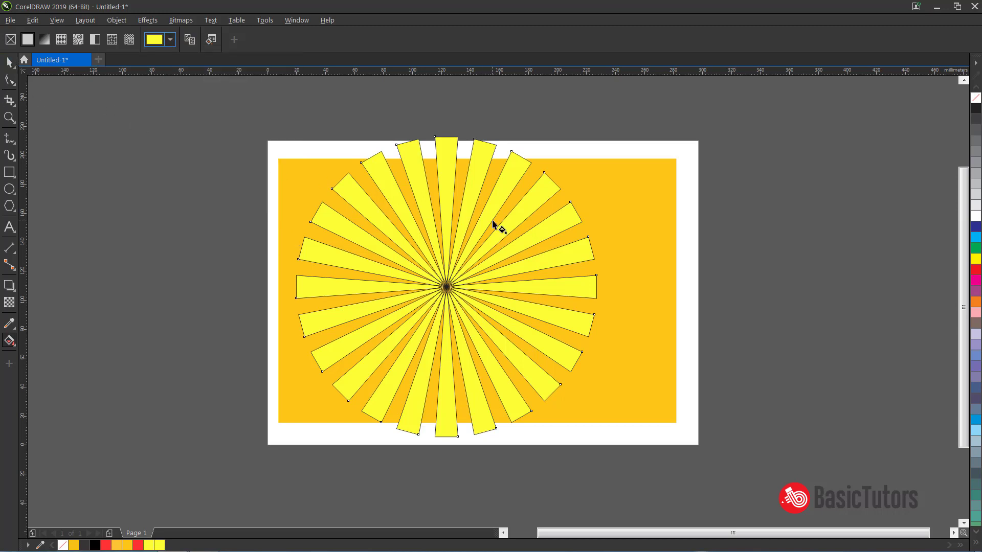
pyautogui.rightClick(976, 98)
# Move the sunburst to the centre of the yellow rectangle and enlarge it proportionally to about 336 mm across.
pyautogui.click(785, 204)
pyautogui.moveTo(570, 213); pyautogui.dragTo(599, 226)
pyautogui.moveTo(635, 149); pyautogui.dragTo(873, 127)
pyautogui.click(872, 207)
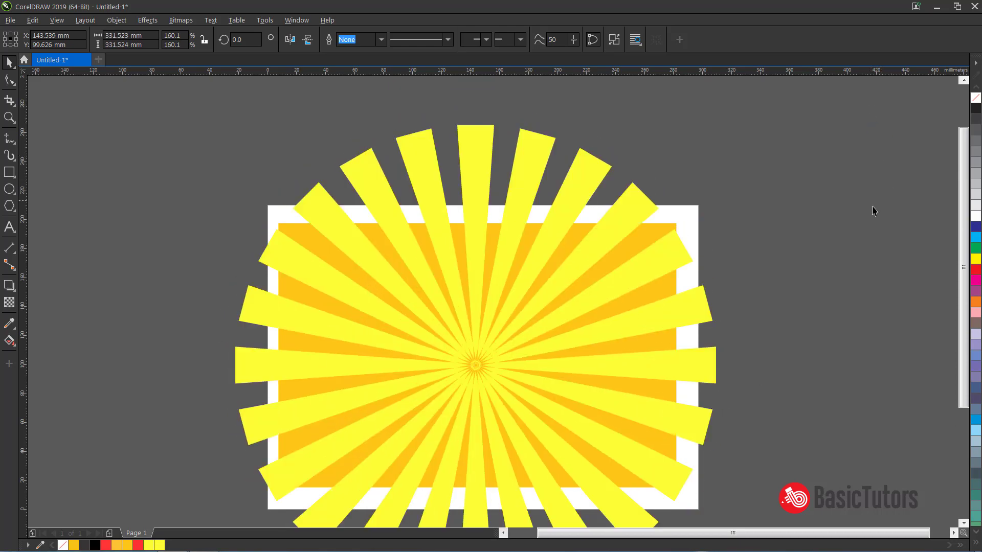
pyautogui.click(675, 226)
pyautogui.moveTo(720, 121); pyautogui.dragTo(726, 117)
# Bring the yellow rectangle in front of the sunburst and send it back behind the rays.
pyautogui.click(658, 222)
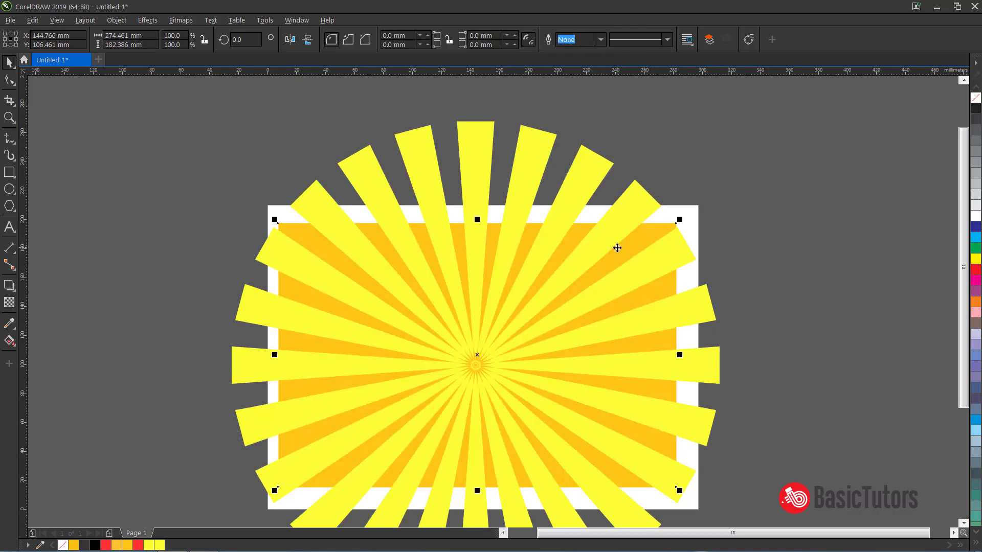
pyautogui.hotkey('ctrl', 'Home')
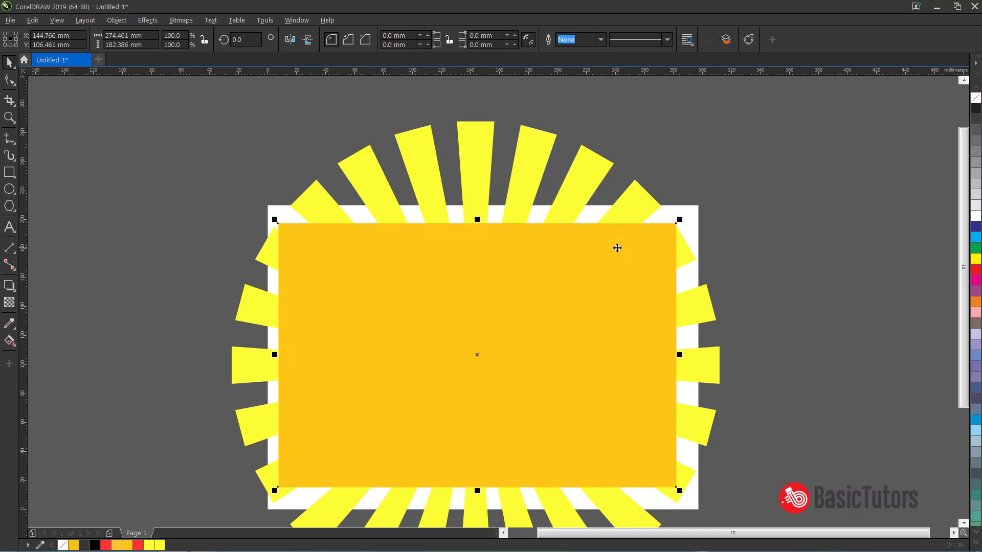
pyautogui.hotkey('ctrl', 'End')
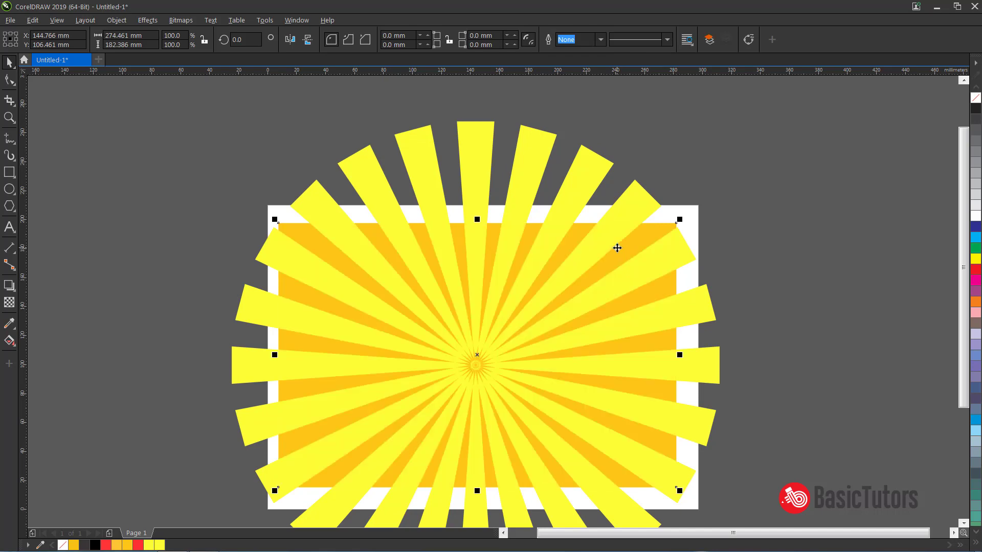
# Move the sunburst partly off the page and PowerClip it inside the yellow rectangle.
pyautogui.moveTo(593, 170); pyautogui.dragTo(811, 180)
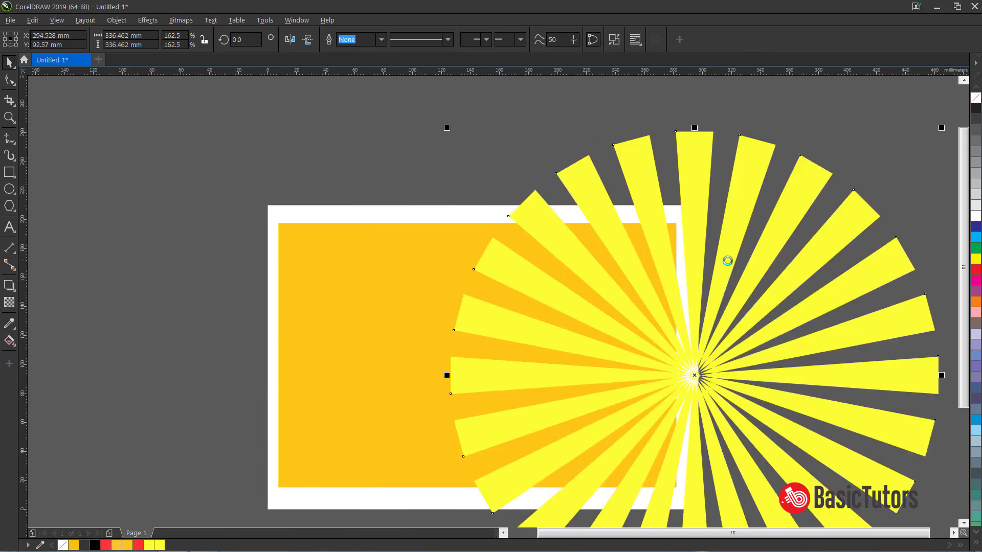
pyautogui.click(116, 20)
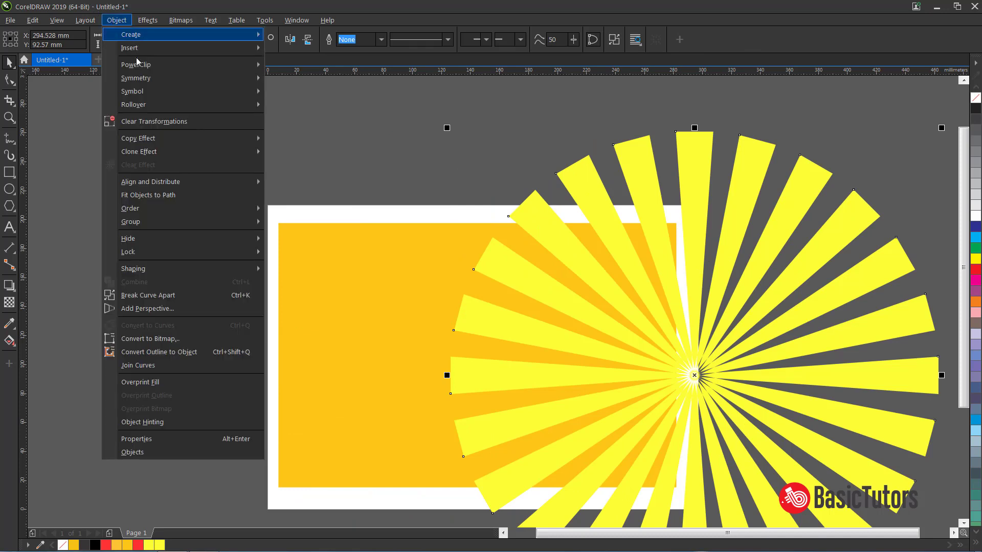
pyautogui.click(276, 66)
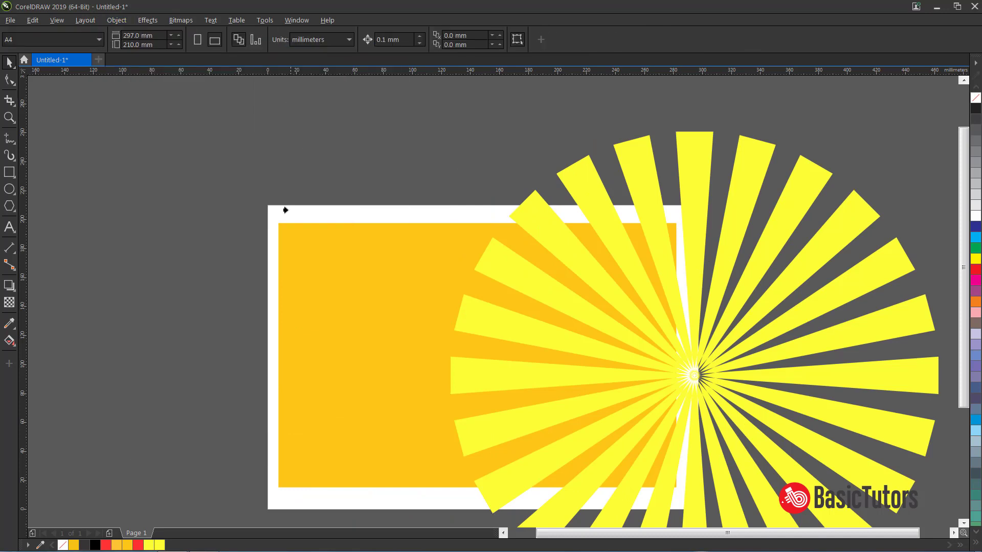
pyautogui.click(281, 239)
# Edit the rectangle's PowerClip contents, centre the sunburst on the page, and finish editing.
pyautogui.doubleClick(511, 268)
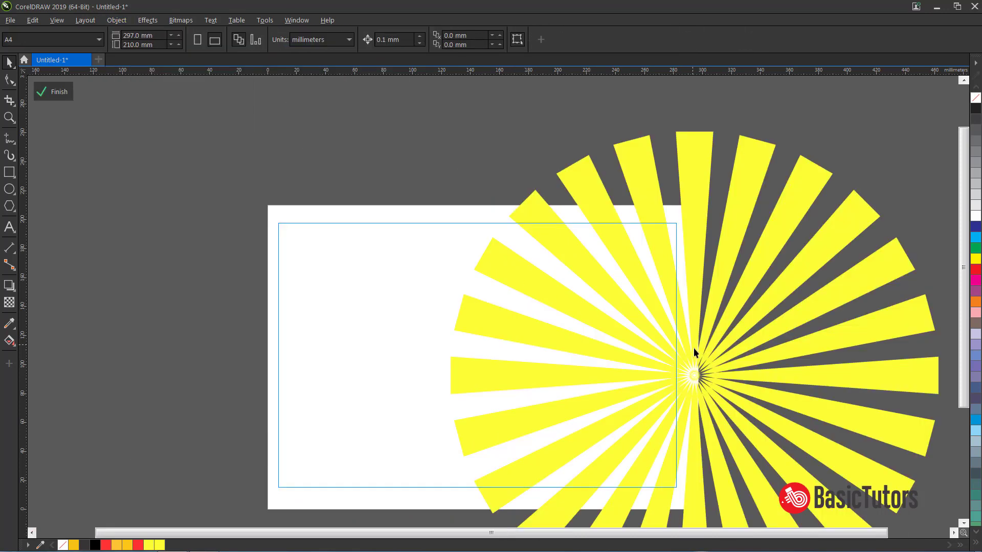
pyautogui.click(699, 349)
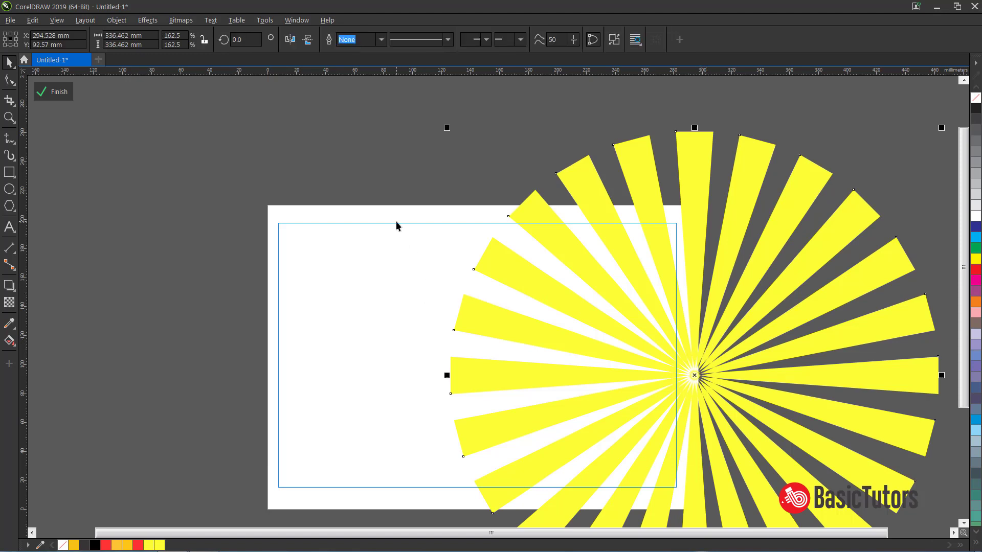
pyautogui.press('p')
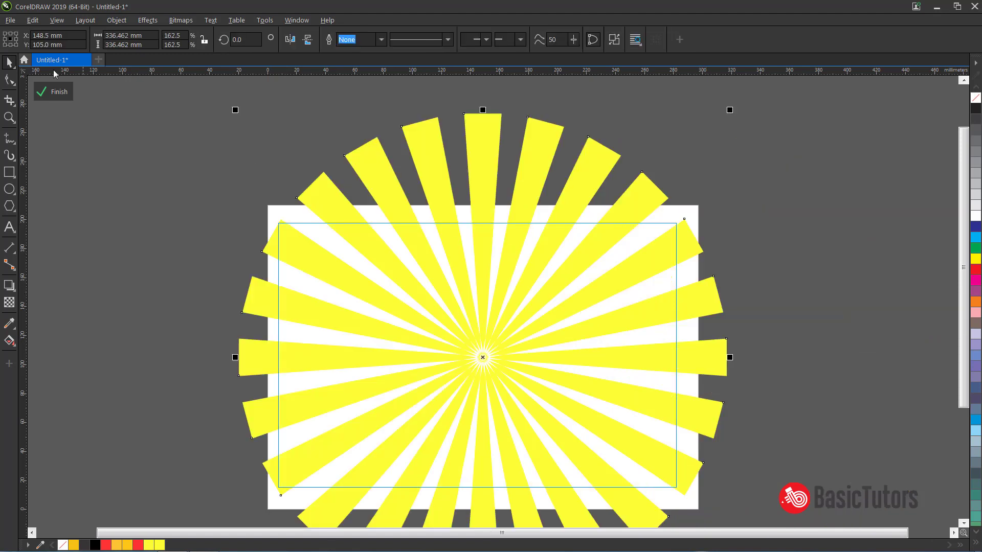
pyautogui.click(51, 92)
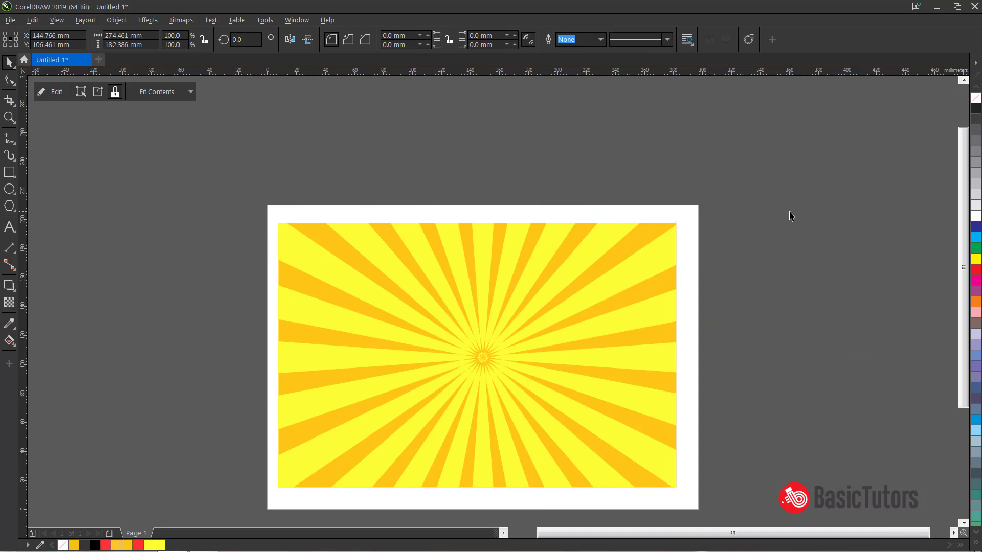
pyautogui.click(790, 216)
# Draw a 12-point star about 197 × 157 mm over the sunburst background and set its sharpness to 25.
pyautogui.click(964, 523)
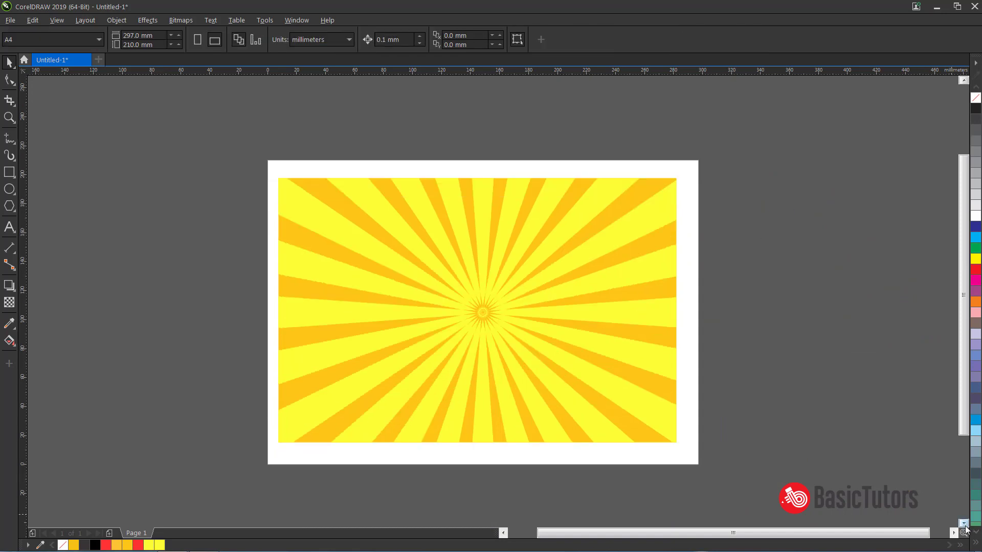
pyautogui.click(963, 523)
pyautogui.click(14, 209)
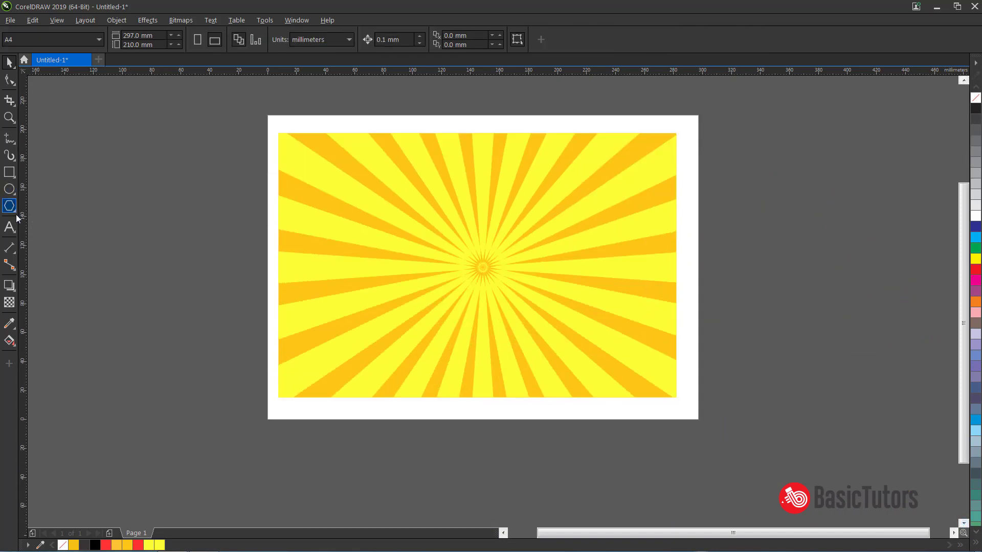
pyautogui.click(16, 213)
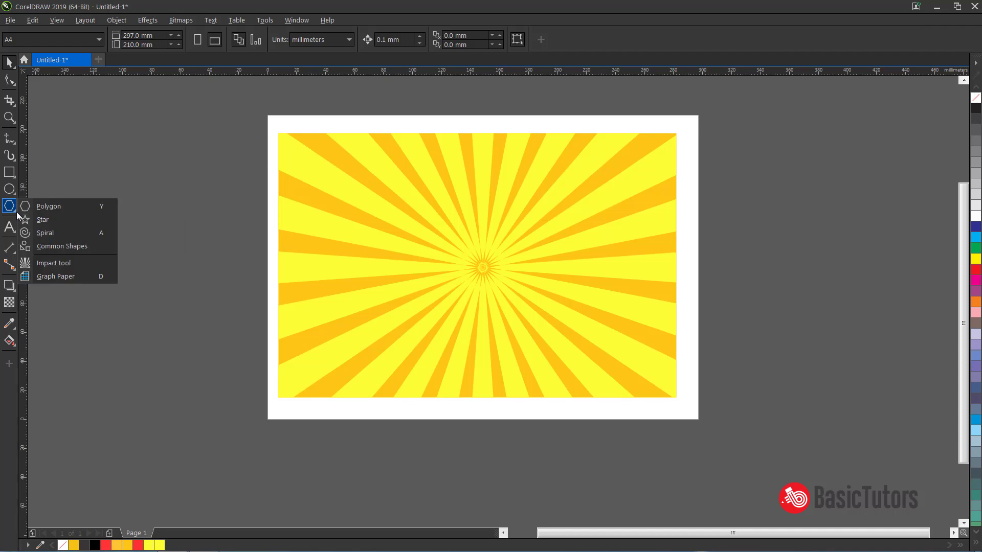
pyautogui.click(48, 220)
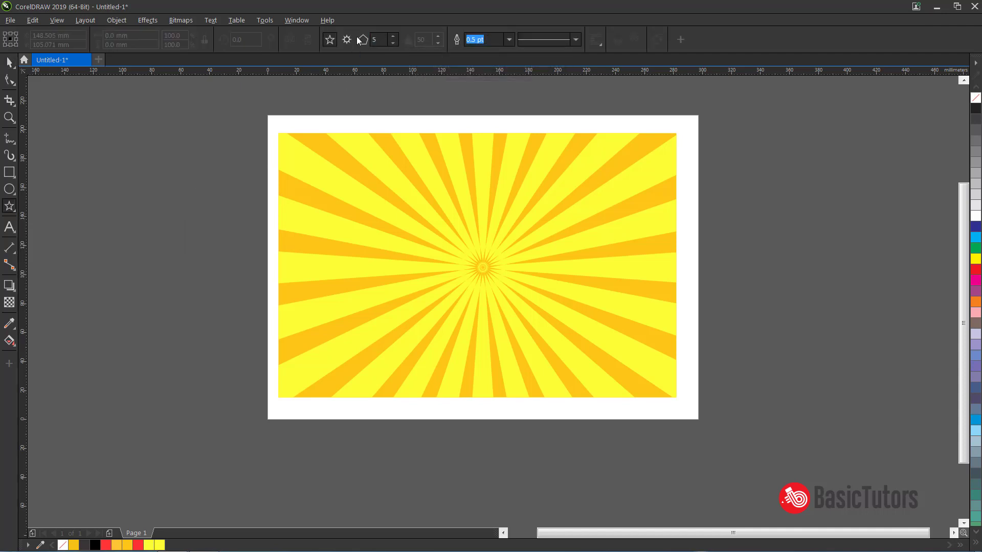
pyautogui.click(347, 41)
pyautogui.moveTo(383, 40); pyautogui.dragTo(353, 40)
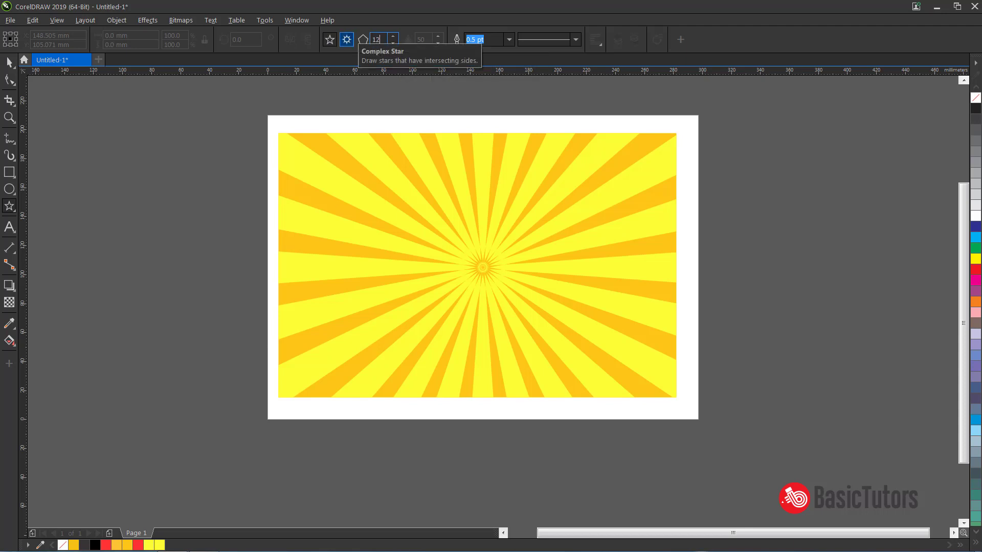
pyautogui.moveTo(359, 164); pyautogui.dragTo(649, 395)
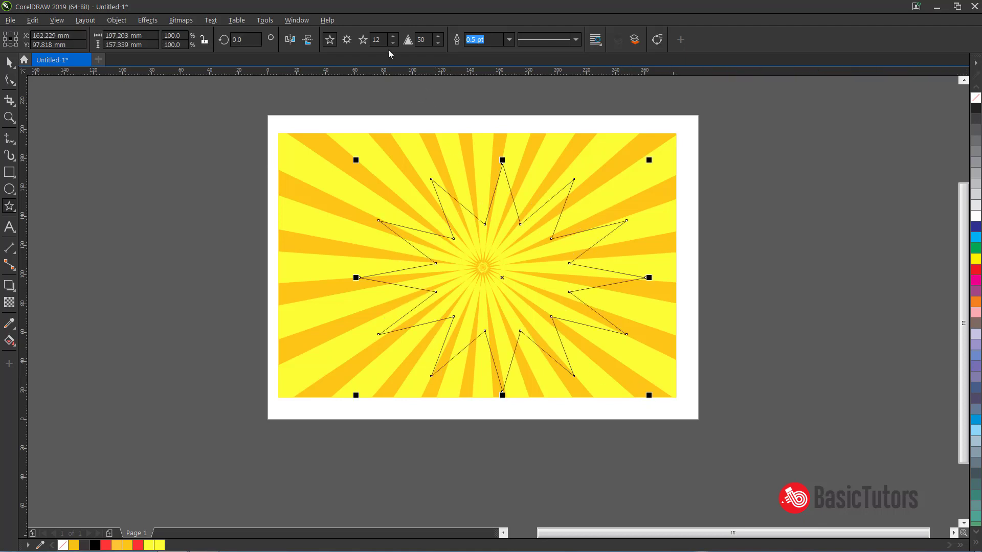
pyautogui.doubleClick(421, 39)
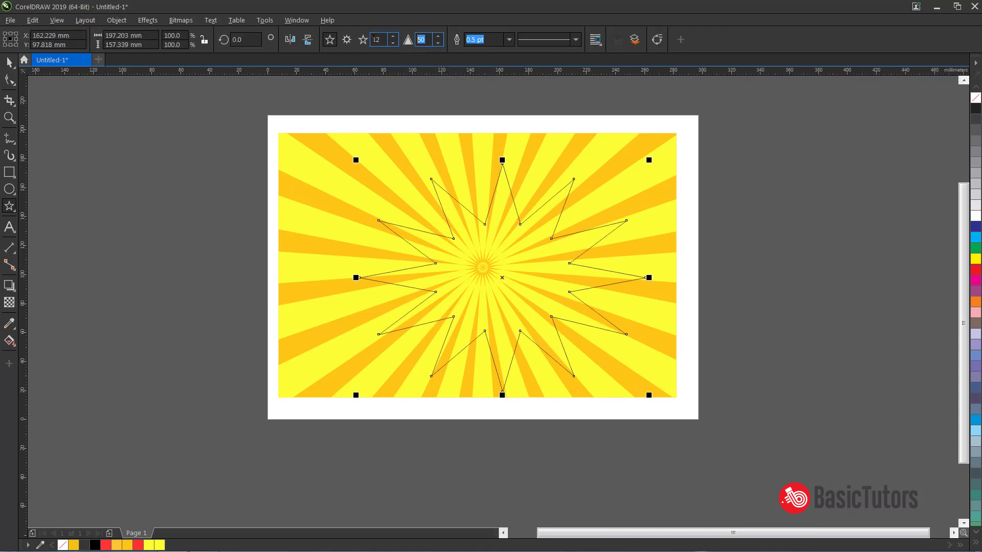
pyautogui.press('Return')
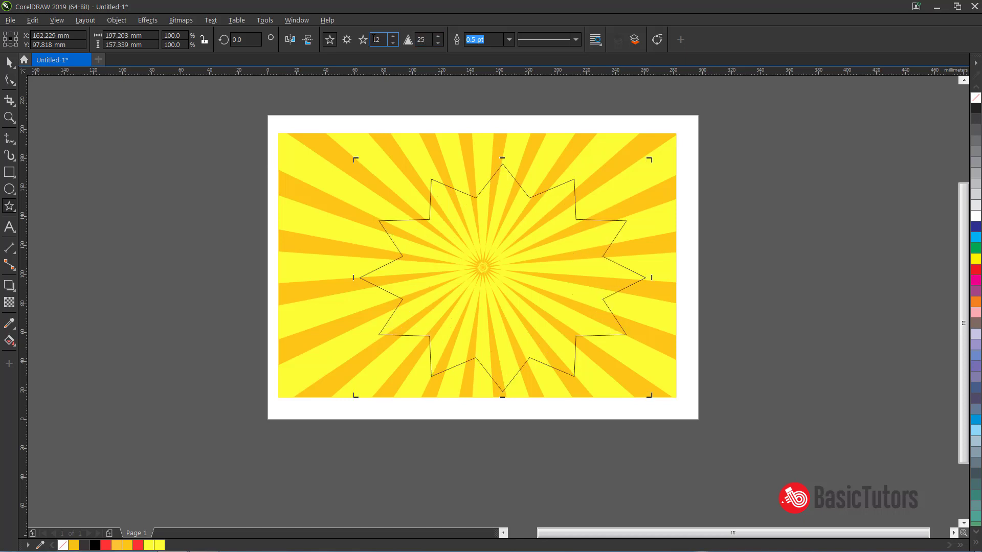
# Move the star closer to the middle of the background and enlarge it proportionally to about 211 × 169 mm.
pyautogui.click(9, 62)
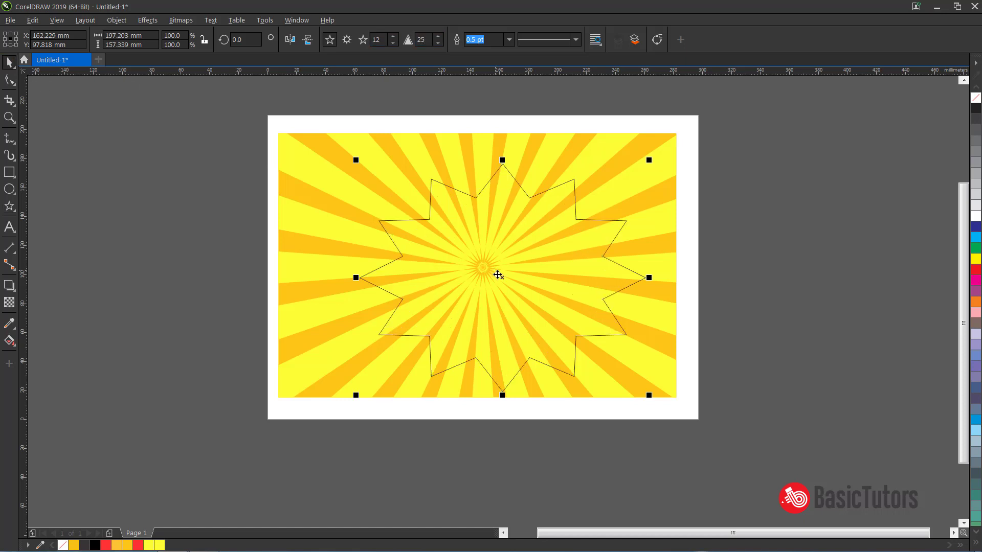
pyautogui.moveTo(500, 276); pyautogui.dragTo(470, 269)
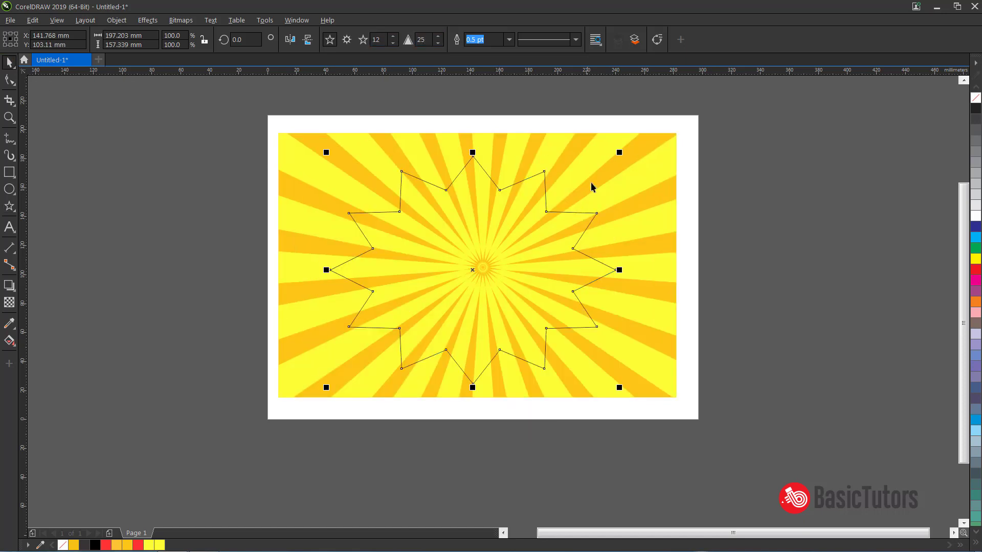
pyautogui.moveTo(618, 155); pyautogui.dragTo(626, 148)
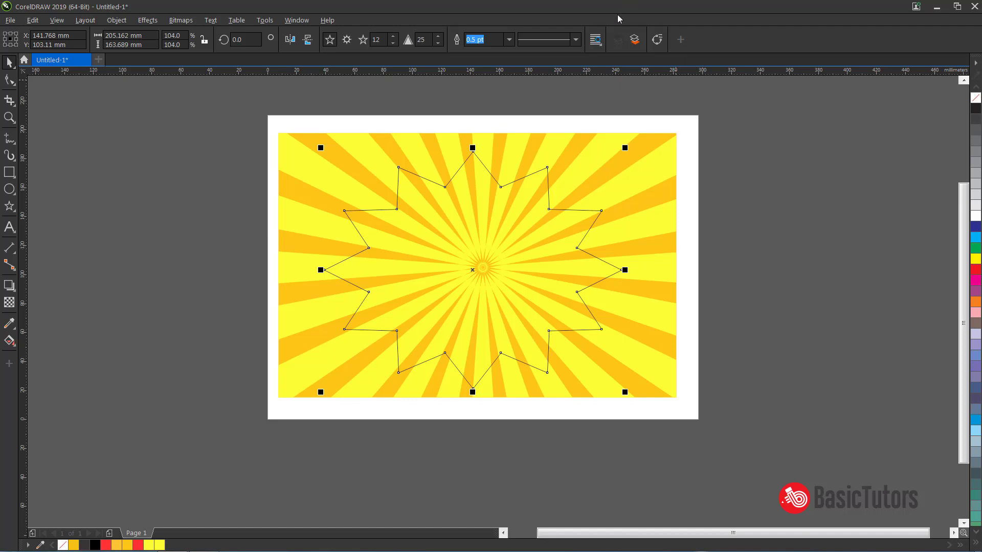
pyautogui.moveTo(625, 146); pyautogui.dragTo(638, 143)
# Convert the star to curves.
pyautogui.click(569, 217)
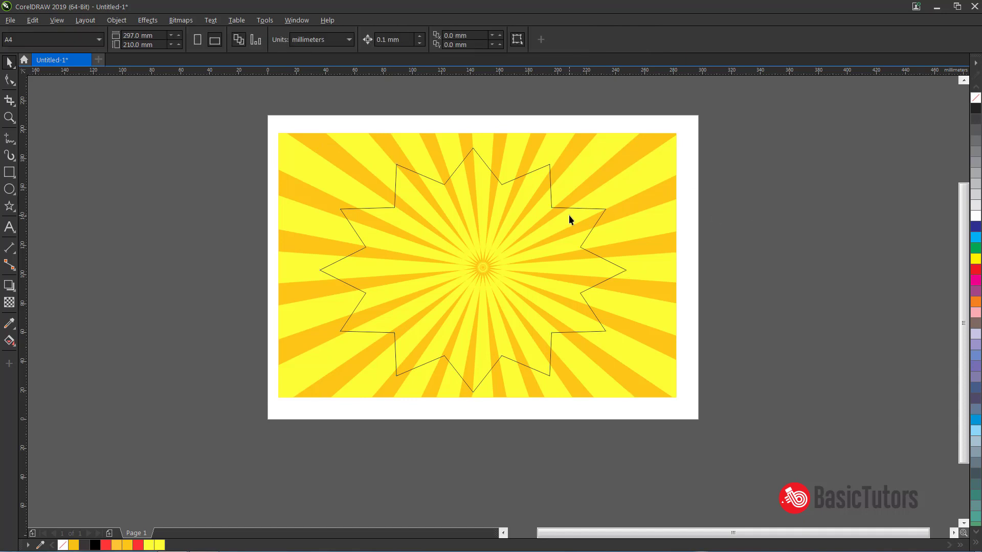
pyautogui.click(598, 220)
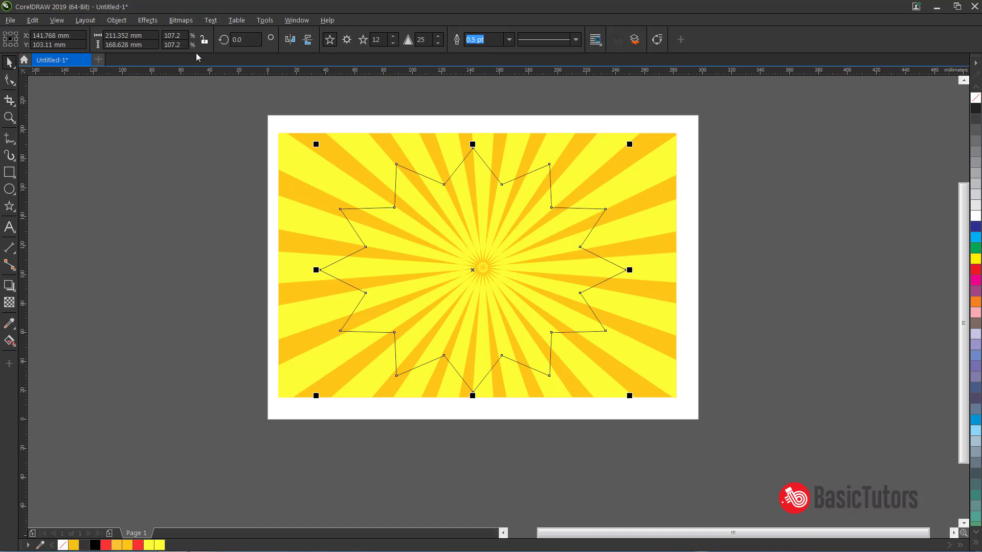
pyautogui.click(117, 20)
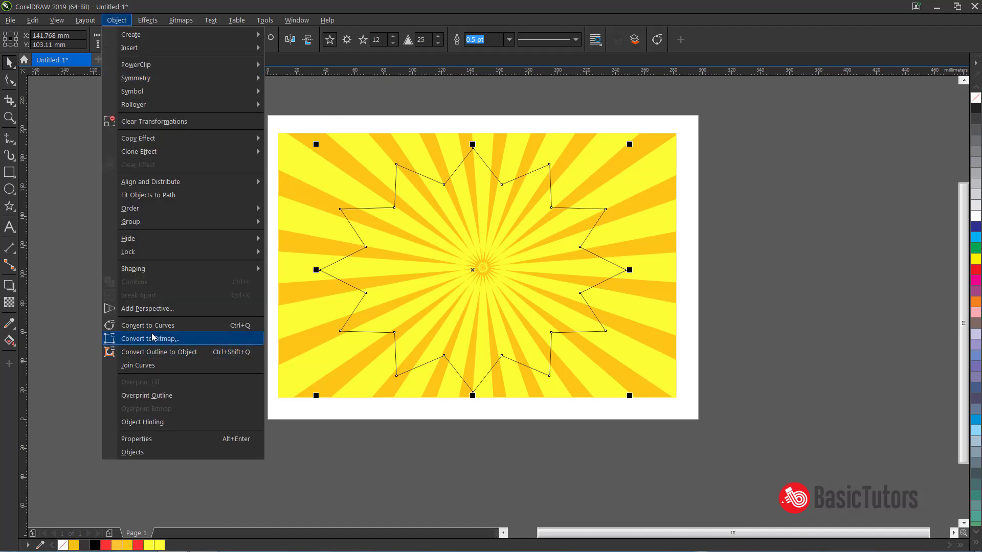
pyautogui.click(134, 326)
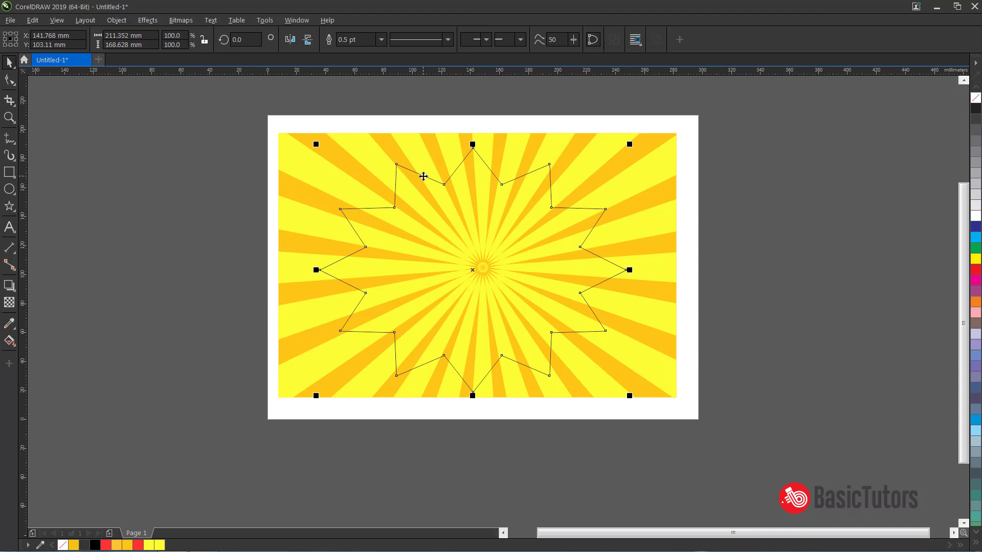
# Select all the inner corner nodes of the star and make them smooth, leaving the outer tips pointed.
pyautogui.press('F10')
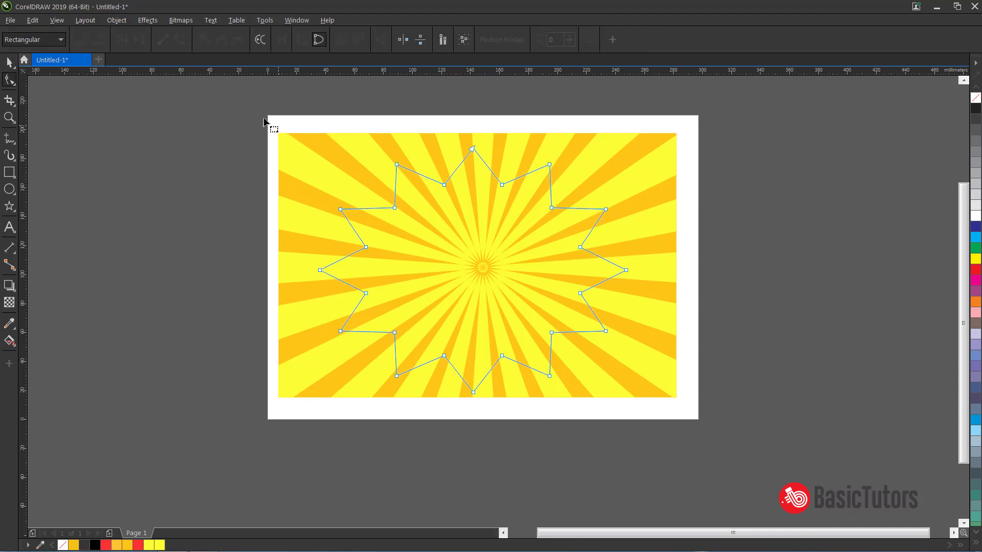
pyautogui.moveTo(292, 122); pyautogui.dragTo(566, 295)
pyautogui.moveTo(662, 389); pyautogui.dragTo(673, 399)
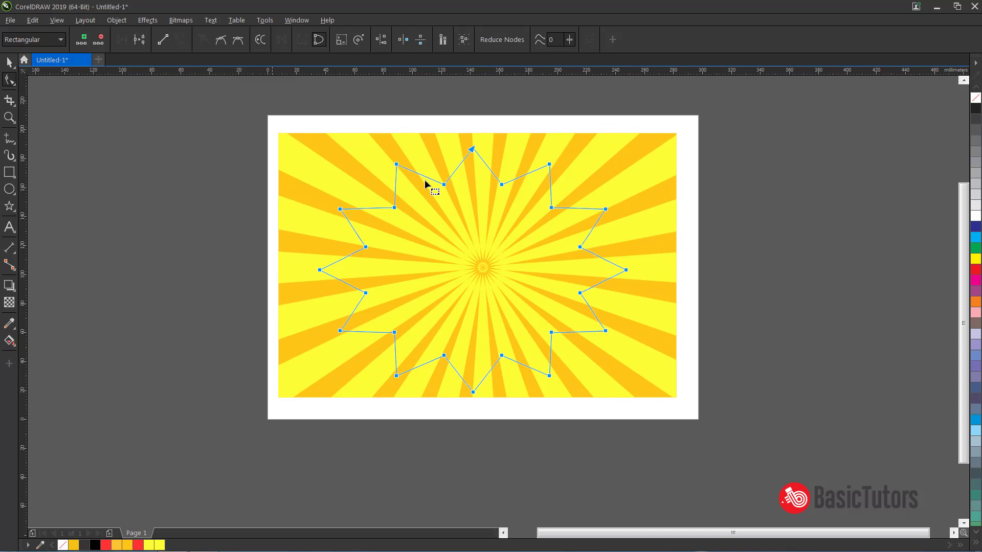
pyautogui.moveTo(366, 166); pyautogui.dragTo(452, 267)
pyautogui.moveTo(370, 183); pyautogui.dragTo(372, 187)
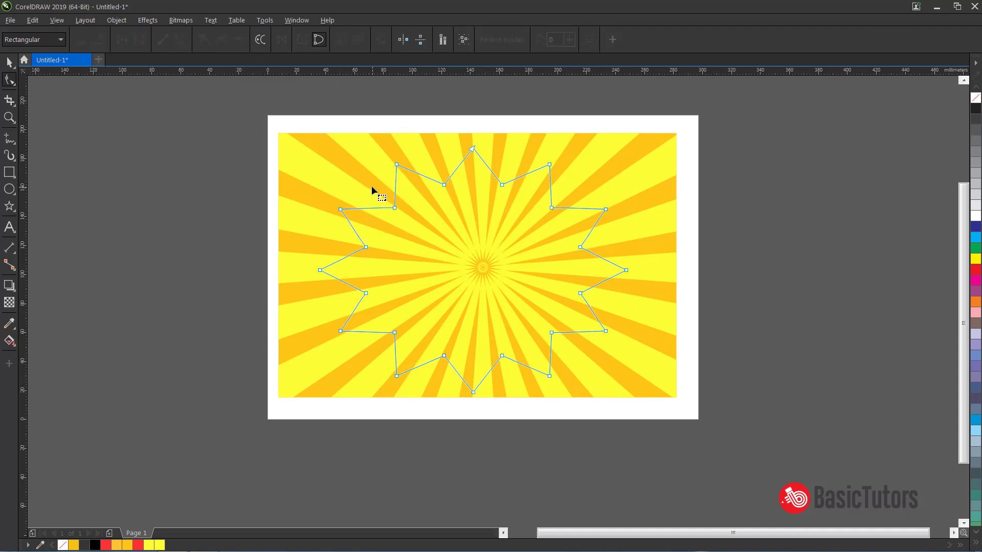
pyautogui.moveTo(439, 314); pyautogui.dragTo(594, 352)
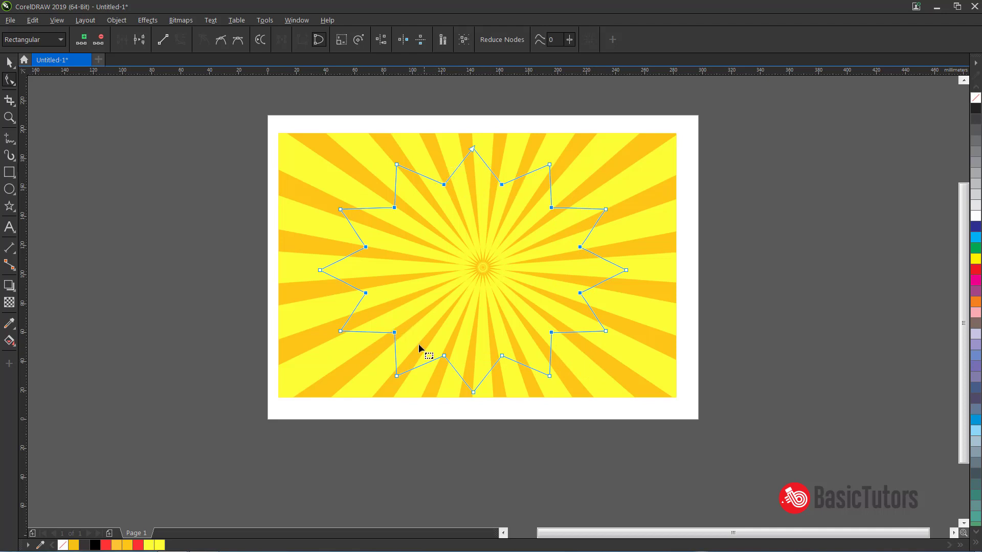
pyautogui.click(351, 176)
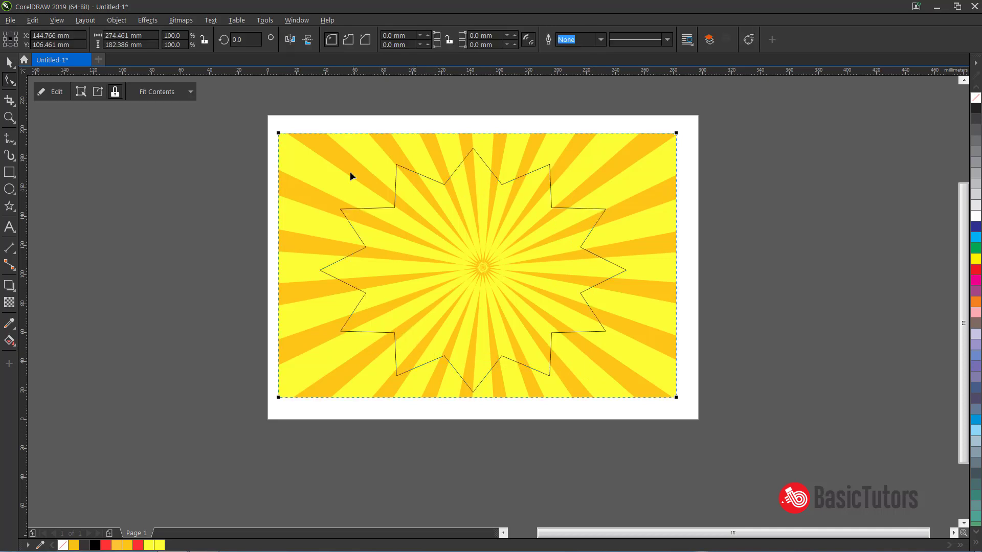
pyautogui.click(370, 209)
pyautogui.moveTo(356, 176); pyautogui.dragTo(544, 300)
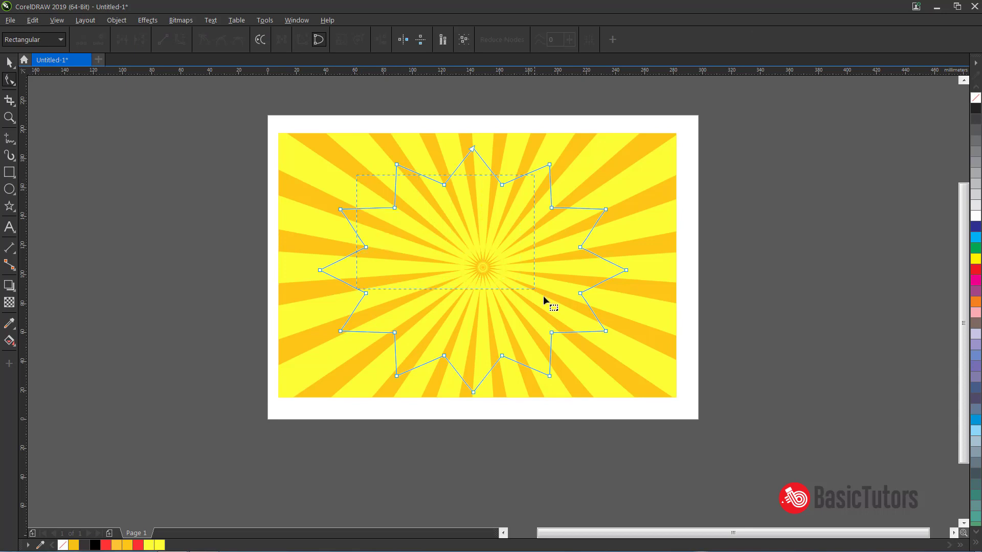
pyautogui.moveTo(596, 352); pyautogui.dragTo(600, 360)
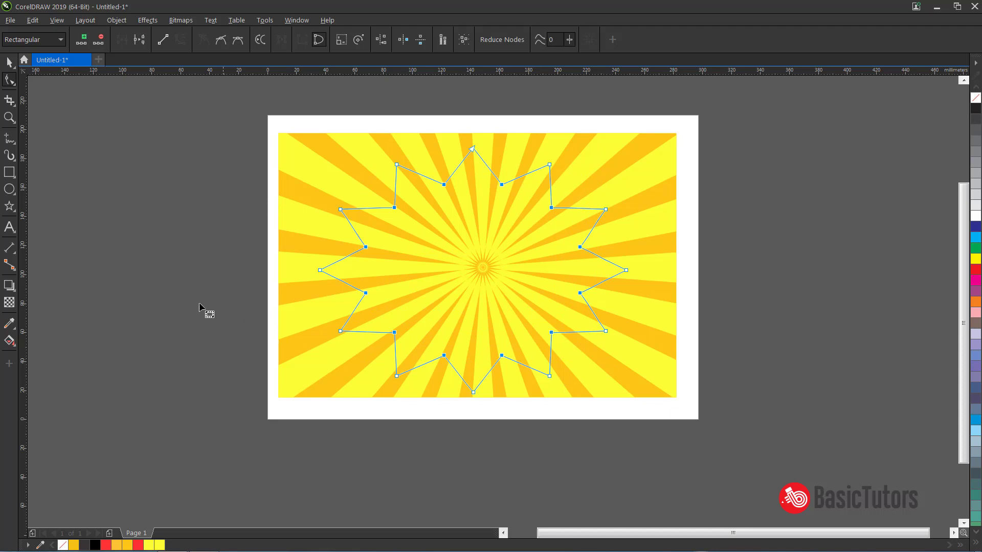
pyautogui.click(221, 43)
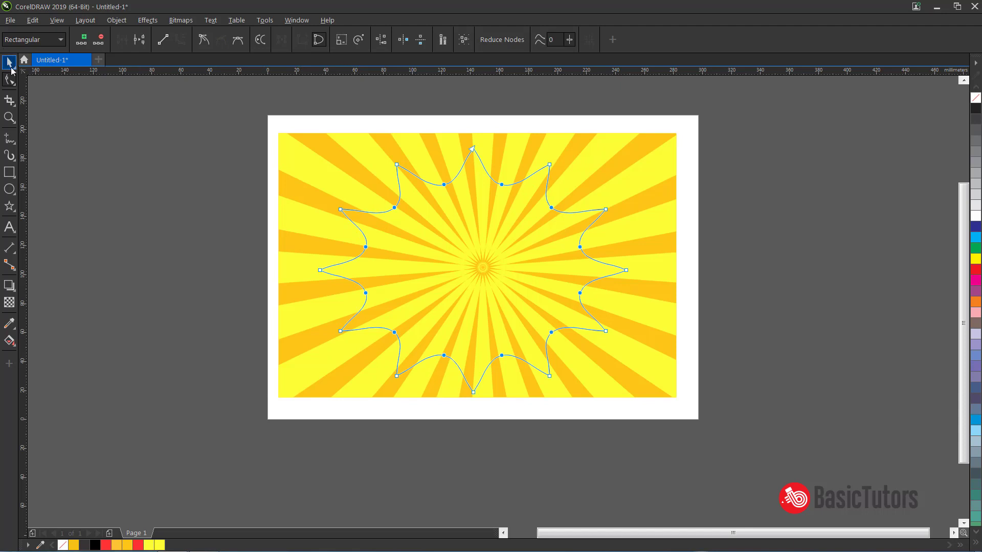
pyautogui.click(190, 159)
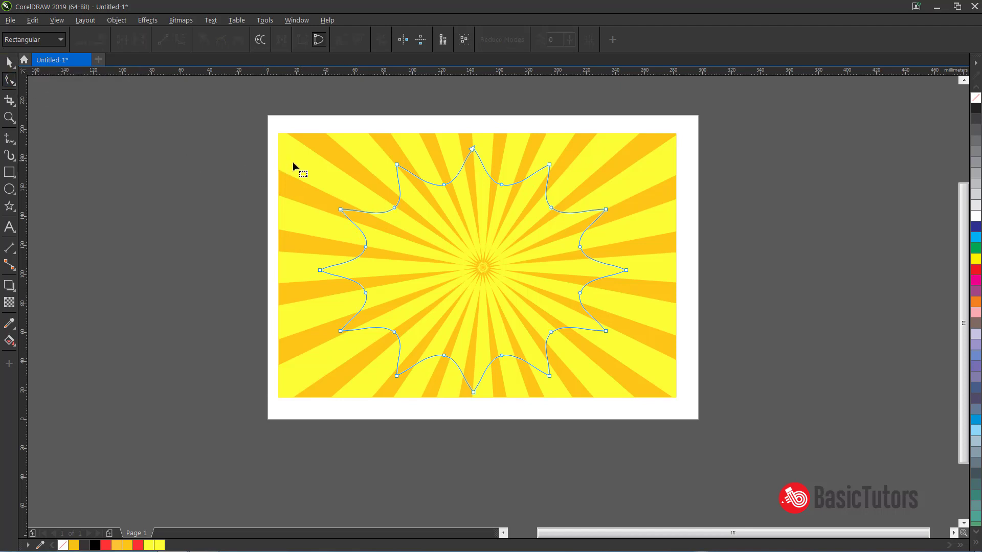
# Pull several of the star's diagonal outer tips slightly outward on both sides to make the burst irregular.
pyautogui.moveTo(342, 214); pyautogui.dragTo(326, 206)
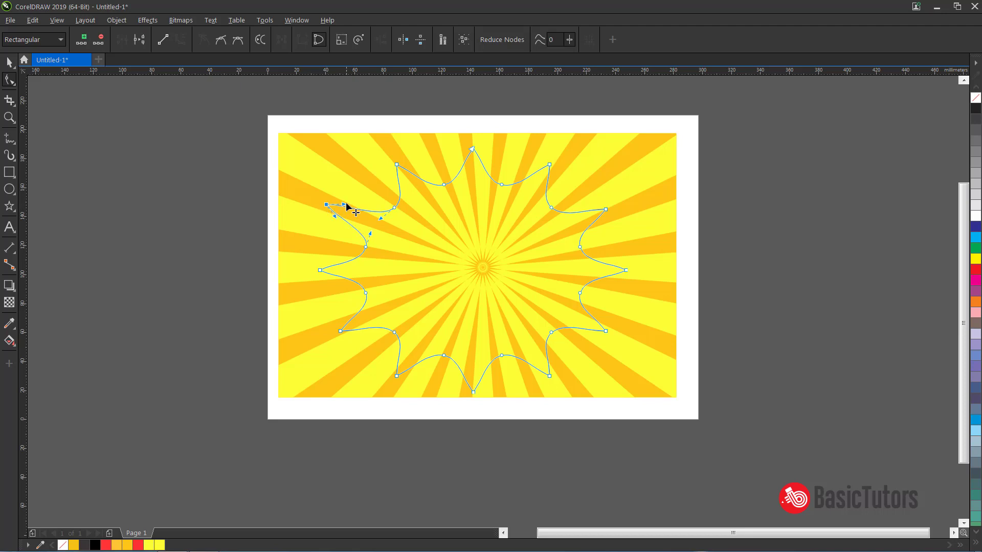
pyautogui.click(345, 217)
pyautogui.click(402, 333)
pyautogui.moveTo(397, 377); pyautogui.dragTo(330, 340)
pyautogui.moveTo(606, 332); pyautogui.dragTo(621, 343)
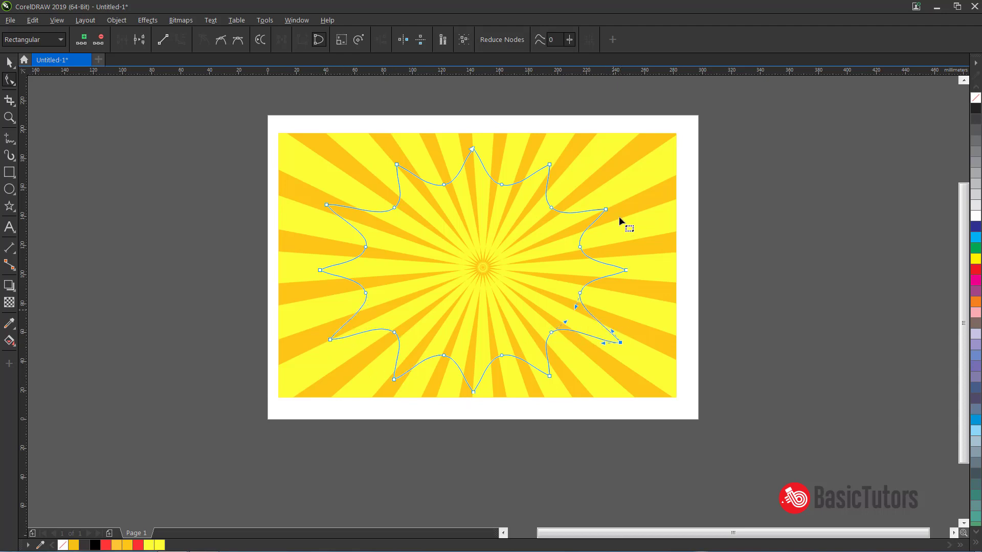
pyautogui.moveTo(606, 211); pyautogui.dragTo(618, 205)
pyautogui.moveTo(550, 165); pyautogui.dragTo(551, 159)
# Fill the star with black and remove its outline.
pyautogui.press('space')
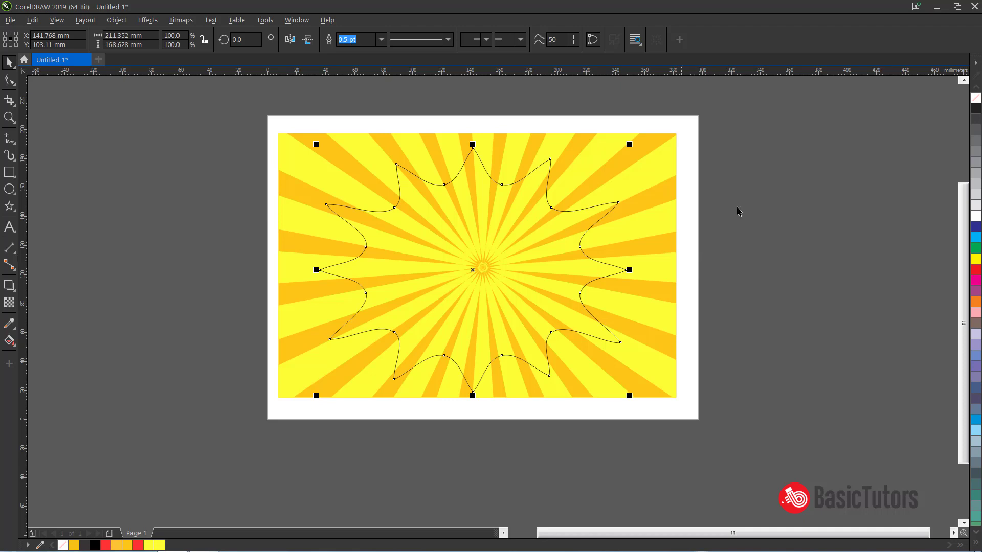
pyautogui.click(976, 109)
pyautogui.rightClick(976, 97)
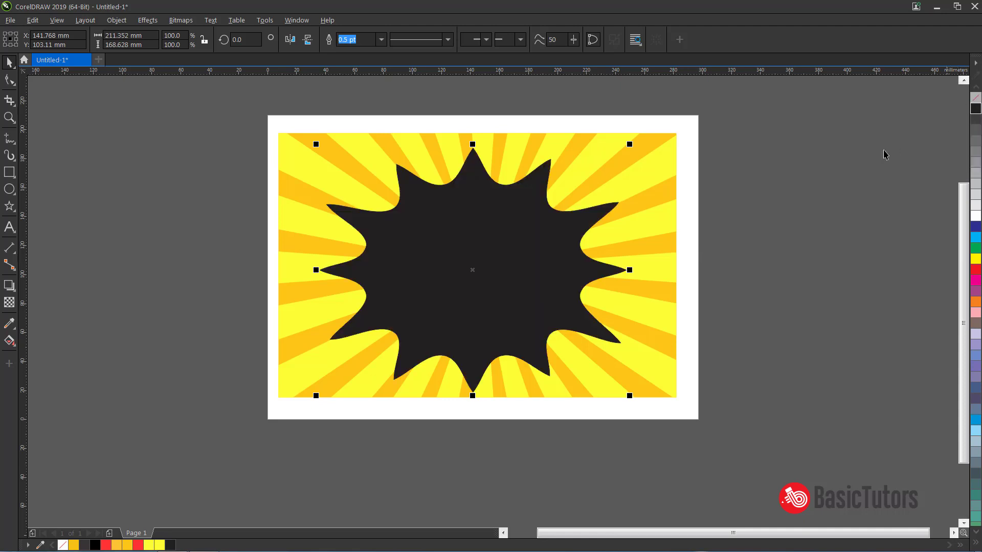
# Enlarge the black star proportionally from its centre to about 221 × 176 mm.
pyautogui.click(524, 249)
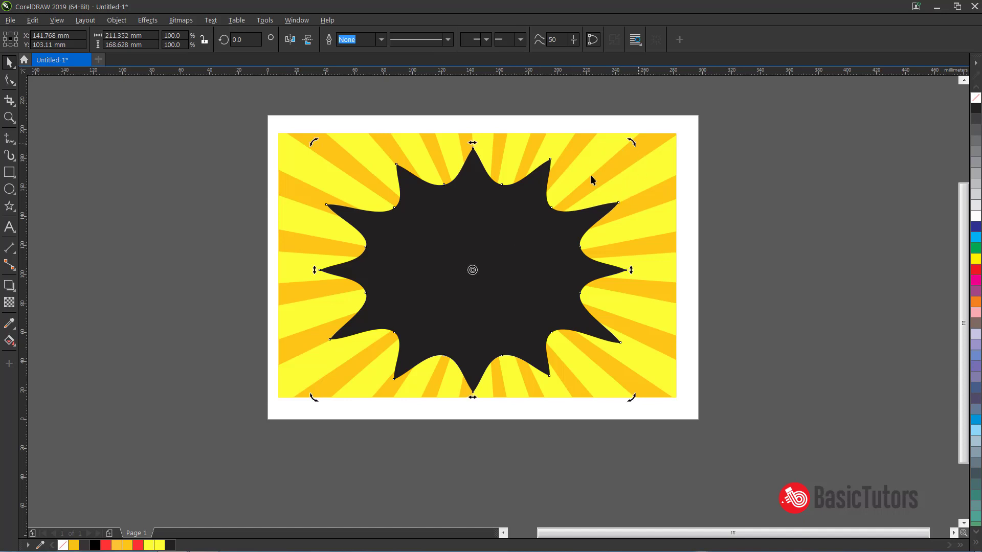
pyautogui.click(550, 232)
pyautogui.moveTo(629, 145); pyautogui.dragTo(638, 138)
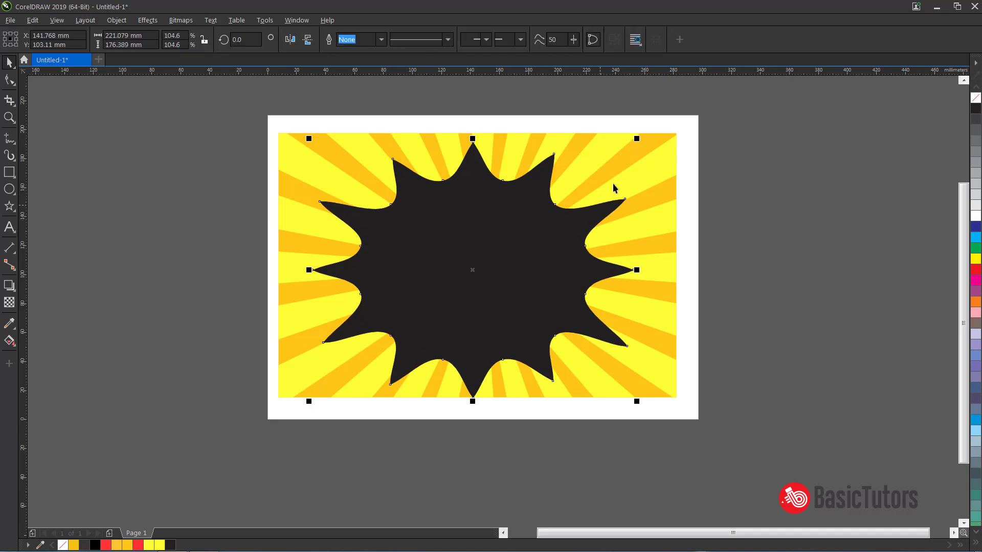
# Make two smaller concentric copies of the star: about 201 × 160 mm filled light grey, and about 189 × 151 mm filled white.
pyautogui.moveTo(635, 139); pyautogui.dragTo(635, 150)
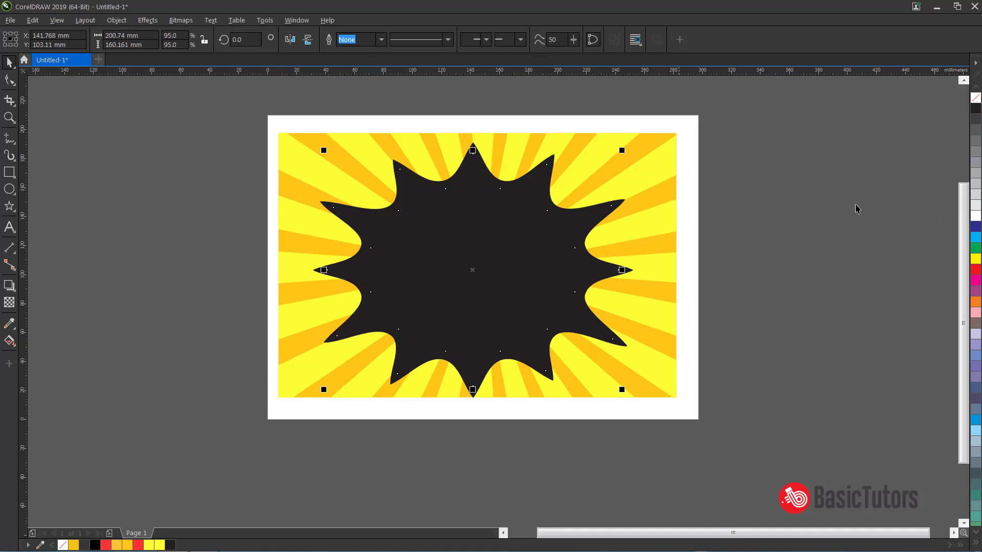
pyautogui.click(976, 206)
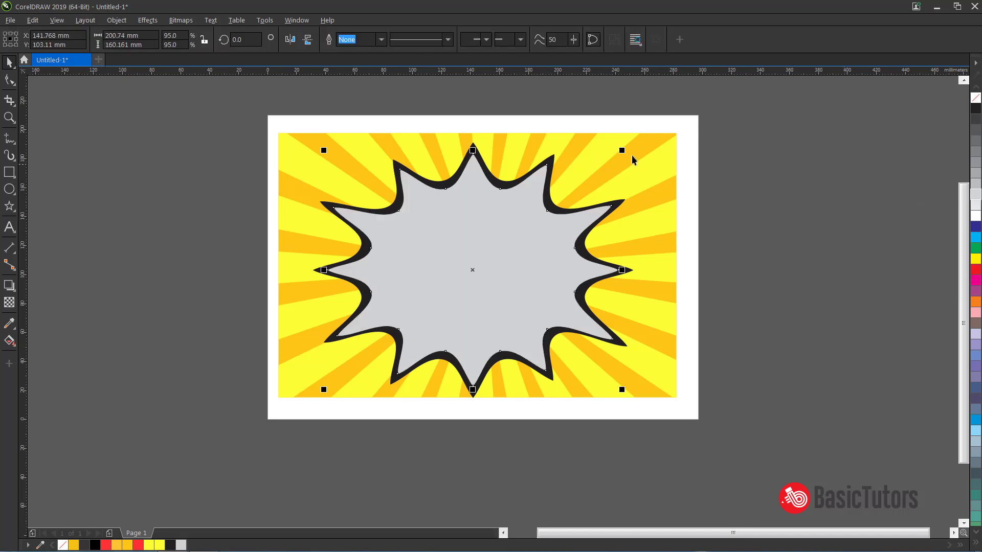
pyautogui.moveTo(622, 150); pyautogui.dragTo(620, 158)
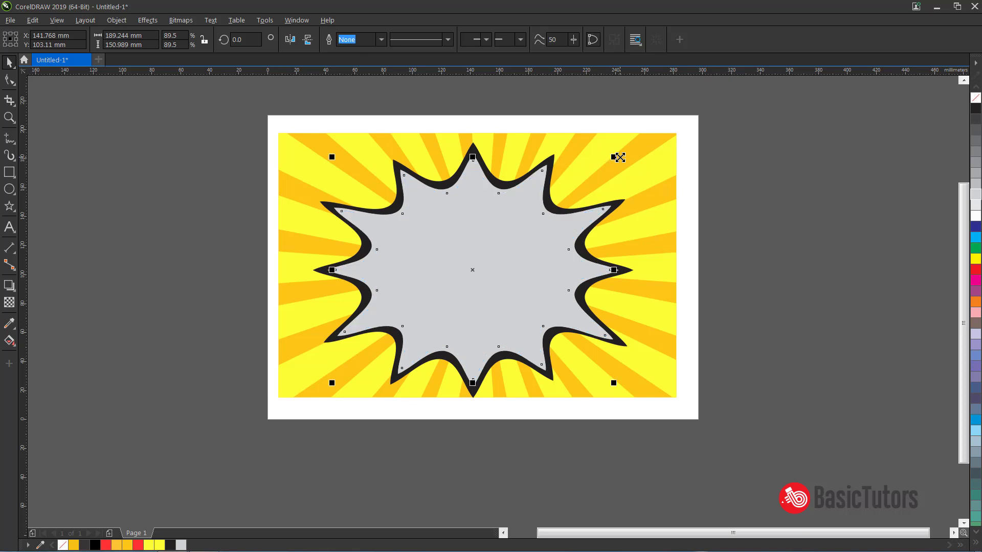
pyautogui.click(976, 216)
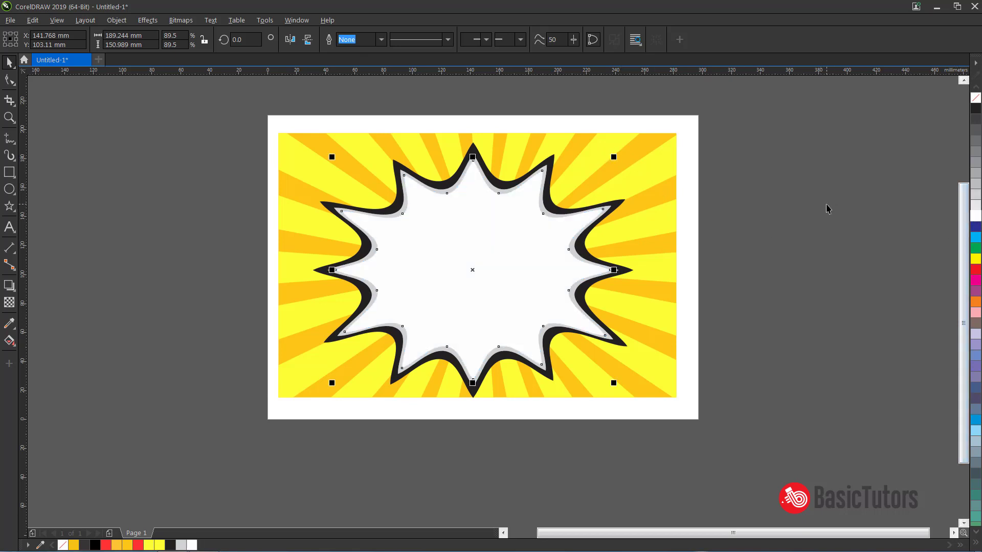
pyautogui.click(829, 208)
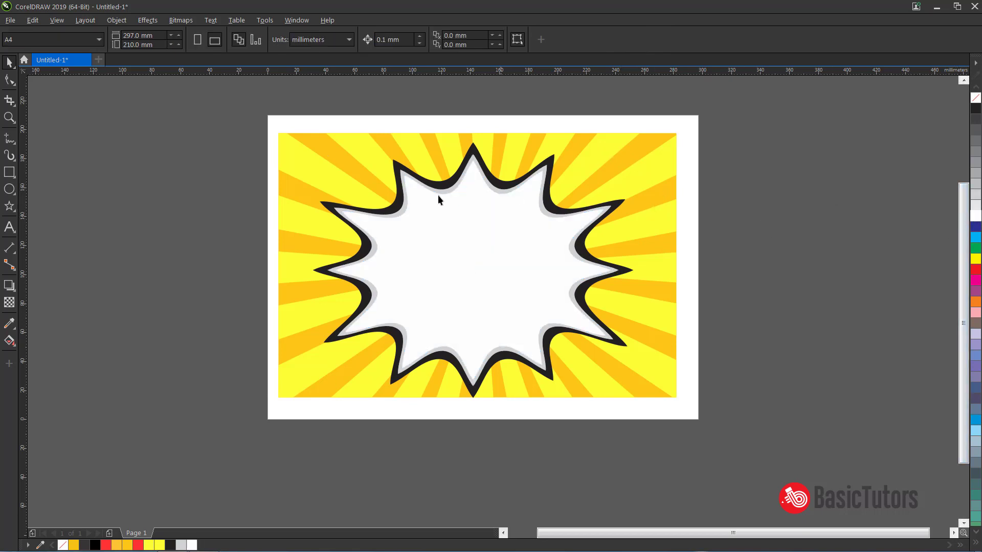
# Extend the two upper-right tips of the grey and white stars outward towards the matching tips of the black star.
pyautogui.click(9, 79)
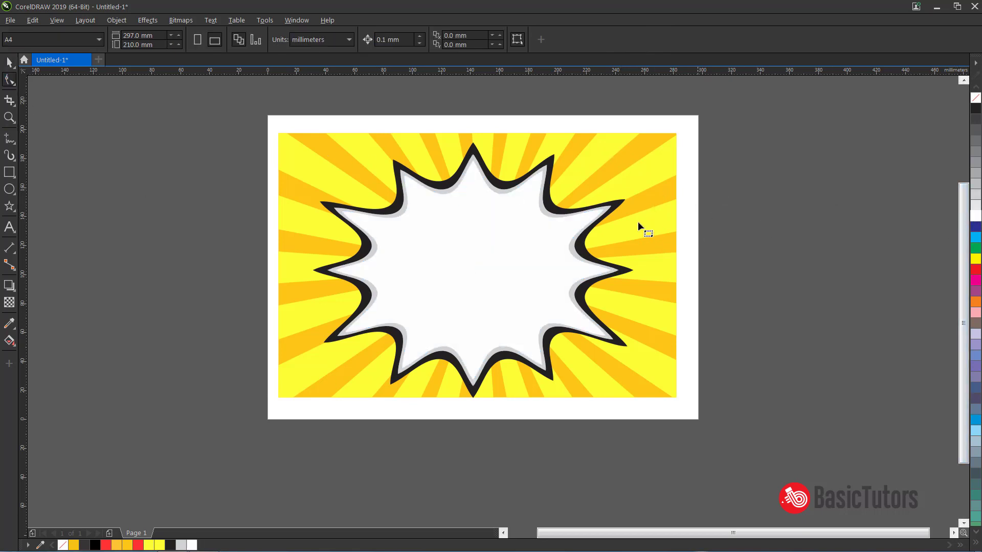
pyautogui.click(611, 206)
pyautogui.click(618, 202)
pyautogui.click(597, 214)
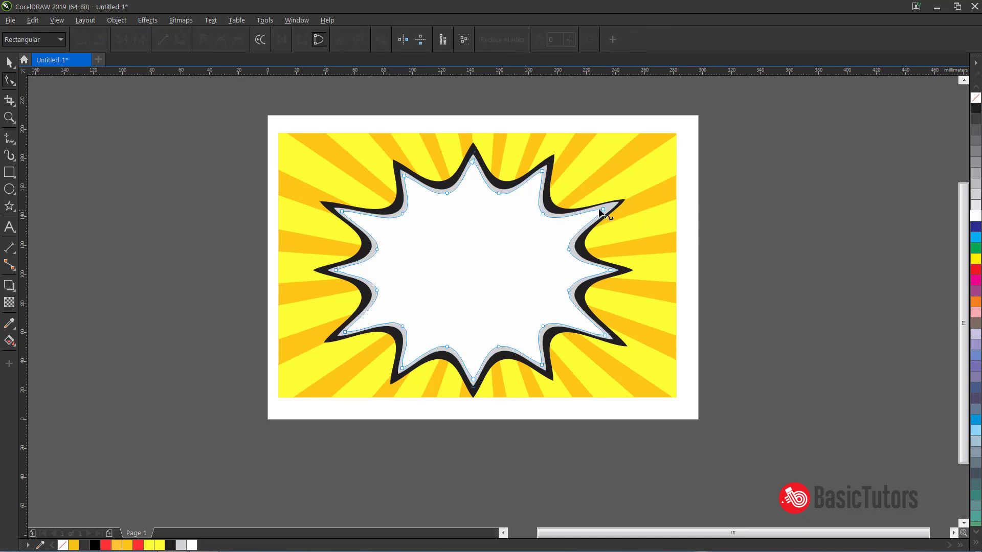
pyautogui.click(608, 207)
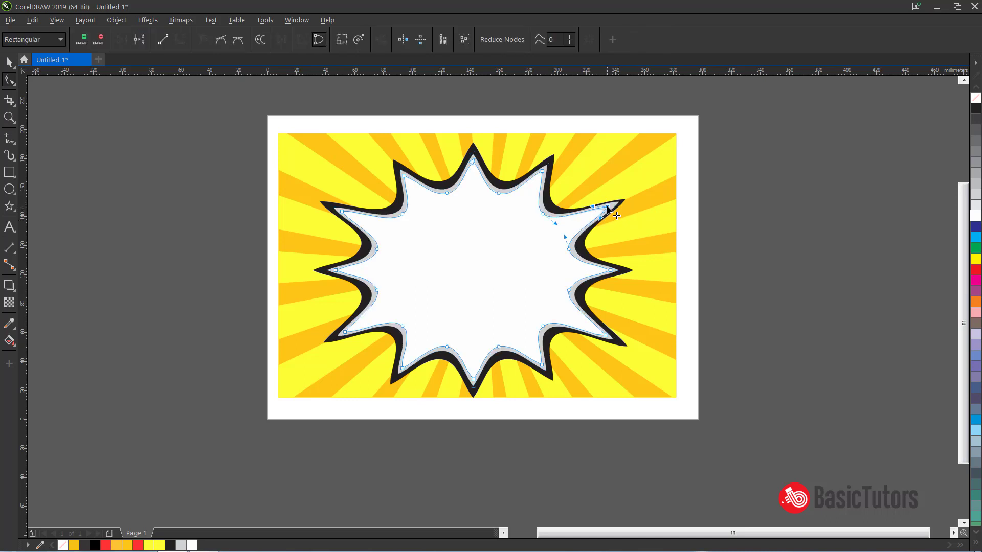
pyautogui.click(546, 170)
pyautogui.moveTo(546, 165); pyautogui.dragTo(551, 159)
pyautogui.click(547, 179)
pyautogui.click(546, 167)
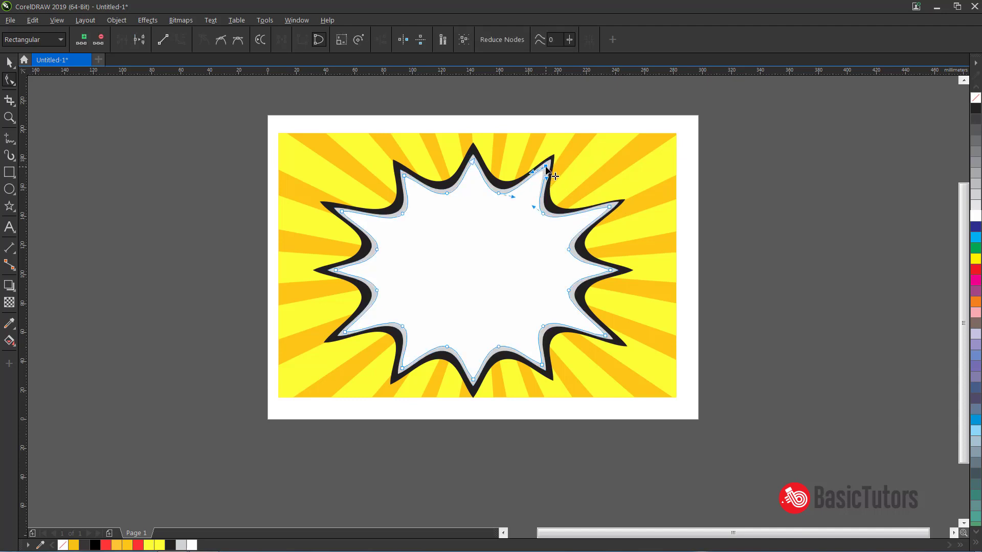
# Extend the topmost tip and the adjacent upper-left tip of the grey and white stars towards the black star's tips.
pyautogui.click(473, 157)
pyautogui.click(472, 149)
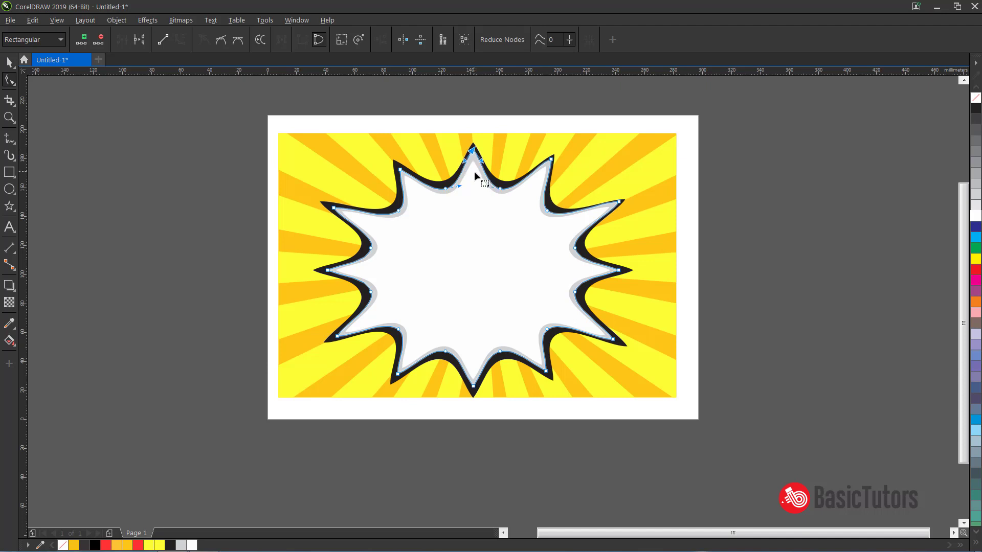
pyautogui.click(473, 164)
pyautogui.click(473, 154)
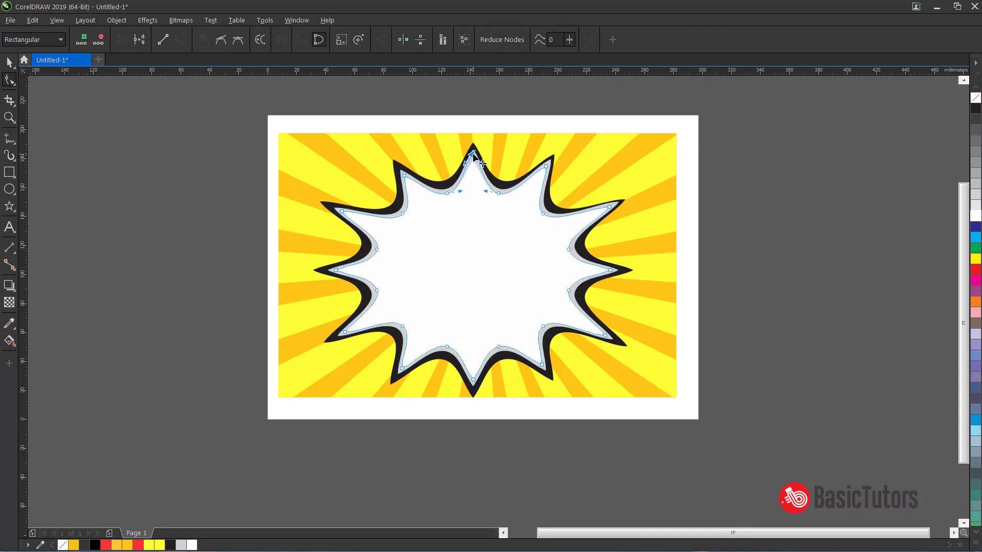
pyautogui.click(402, 170)
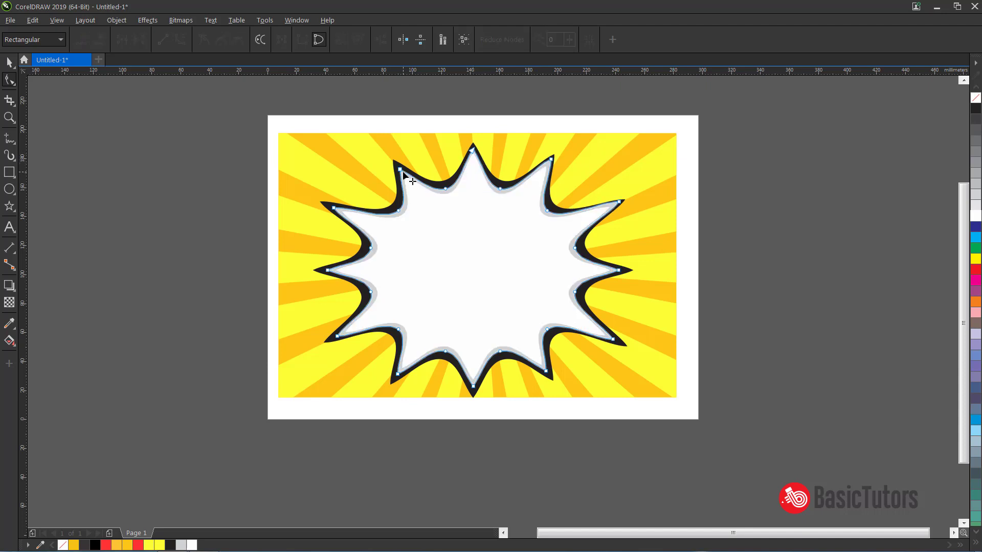
pyautogui.moveTo(400, 168); pyautogui.dragTo(403, 173)
pyautogui.click(411, 185)
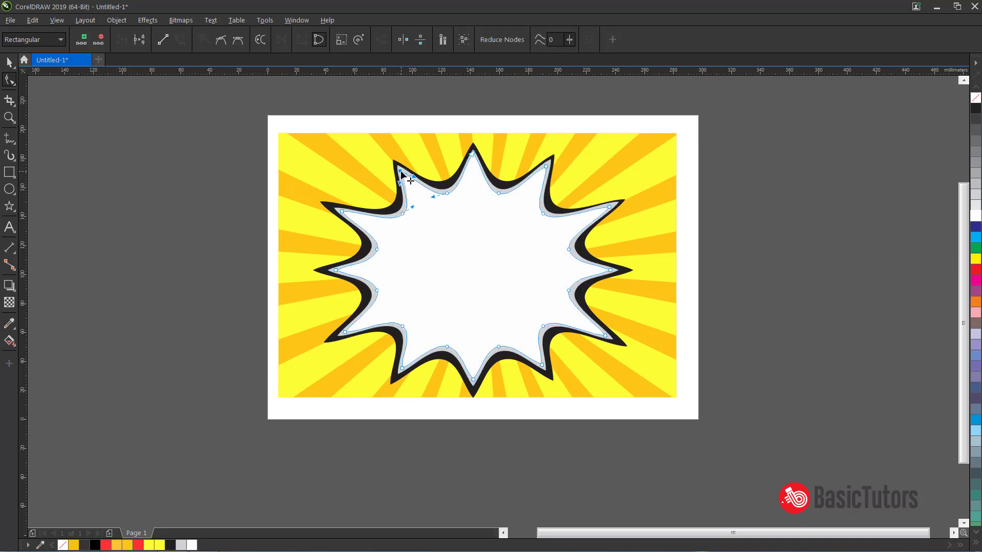
# Extend the outer upper-left tip and the leftmost tip of the grey and white stars towards the black star's tips.
pyautogui.click(337, 211)
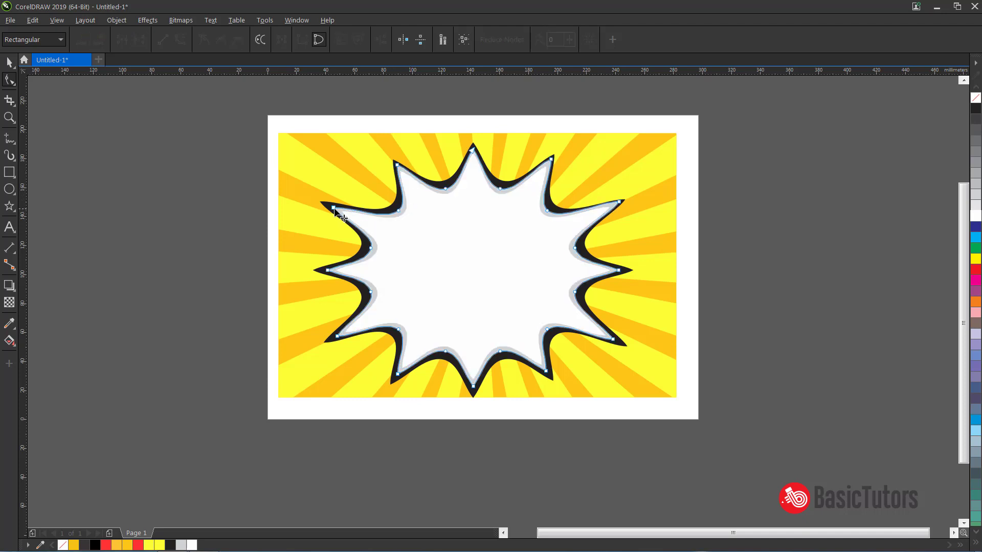
pyautogui.moveTo(334, 209); pyautogui.dragTo(329, 205)
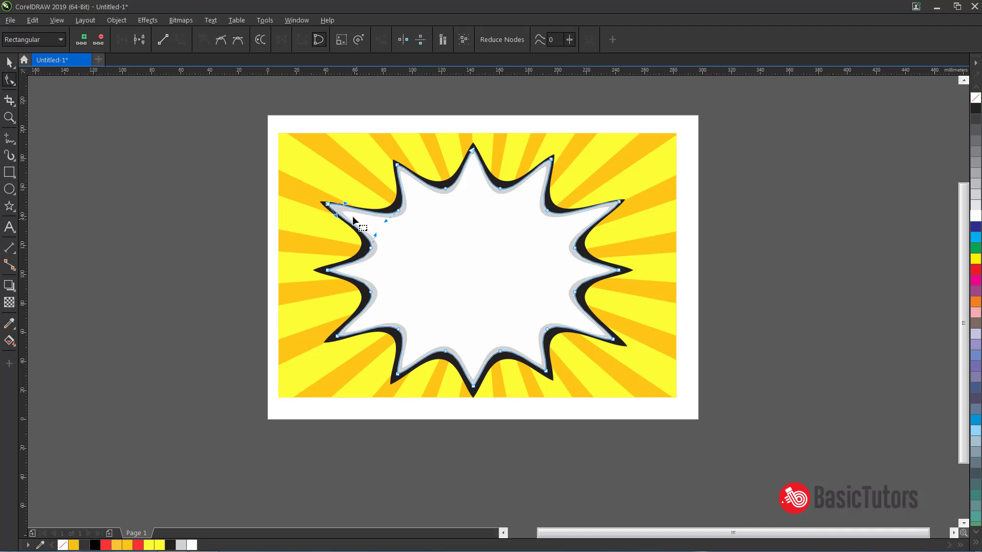
pyautogui.click(340, 212)
pyautogui.click(338, 209)
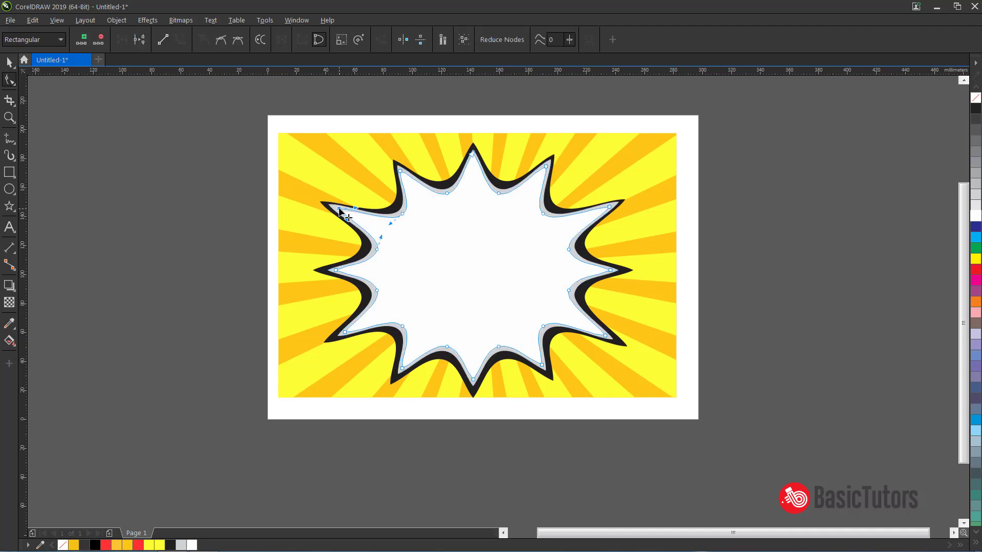
pyautogui.click(328, 275)
pyautogui.click(315, 269)
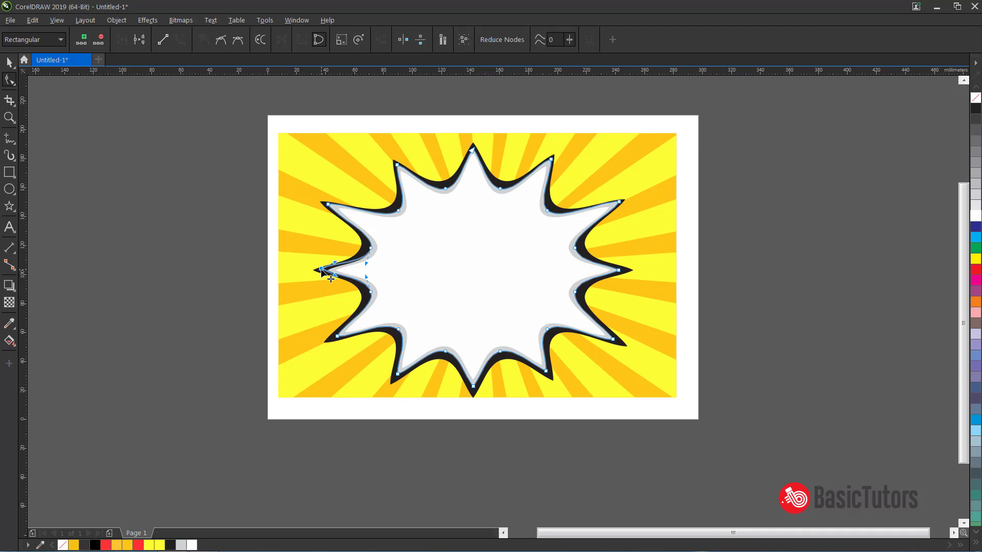
pyautogui.click(339, 275)
pyautogui.click(334, 270)
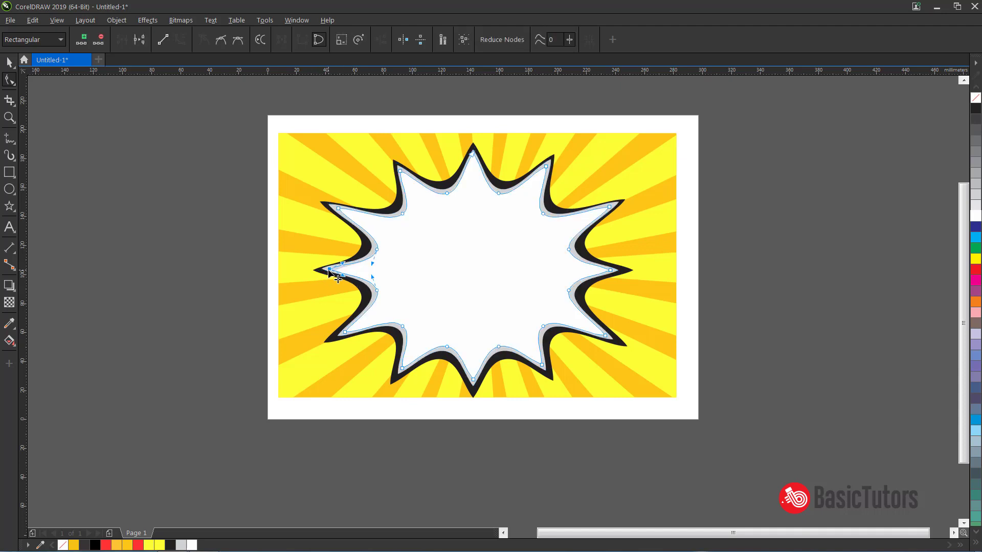
# Extend the tip just below the leftmost one on the grey and white stars towards the matching black tip.
pyautogui.click(453, 292)
pyautogui.click(337, 335)
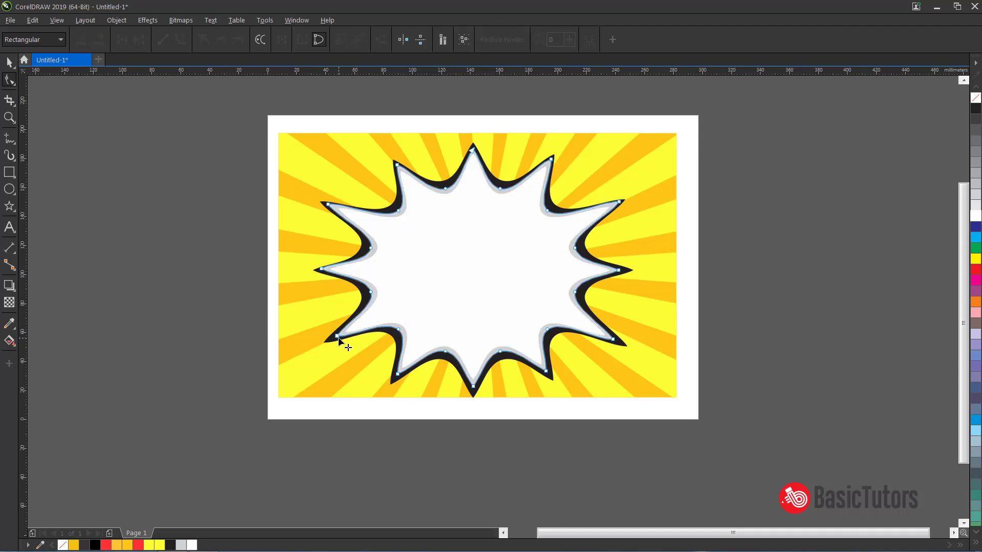
pyautogui.click(330, 338)
pyautogui.click(348, 334)
pyautogui.click(346, 334)
pyautogui.click(347, 333)
pyautogui.click(346, 333)
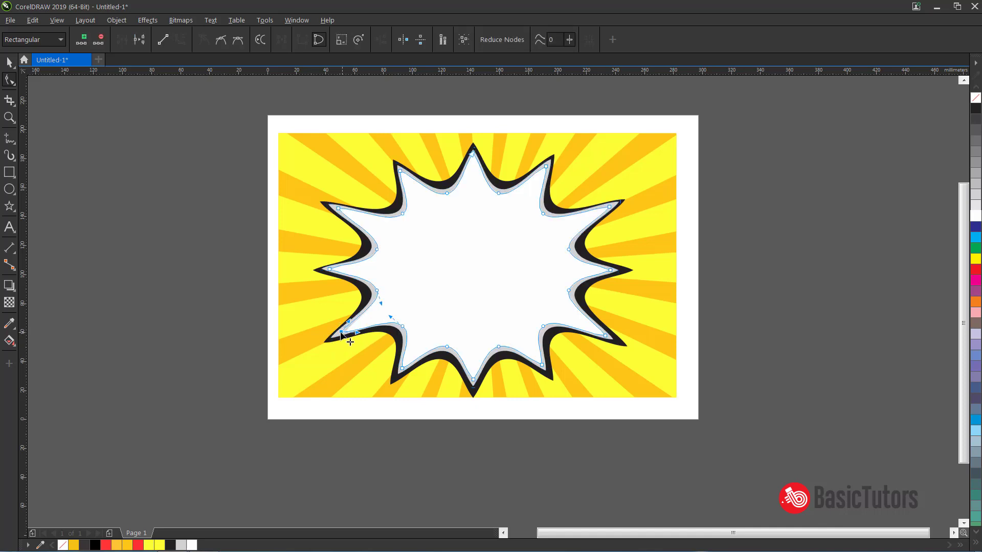
# Extend the lower-left bottom tip and the bottommost tip of the grey and white stars towards the black star's tips.
pyautogui.click(435, 360)
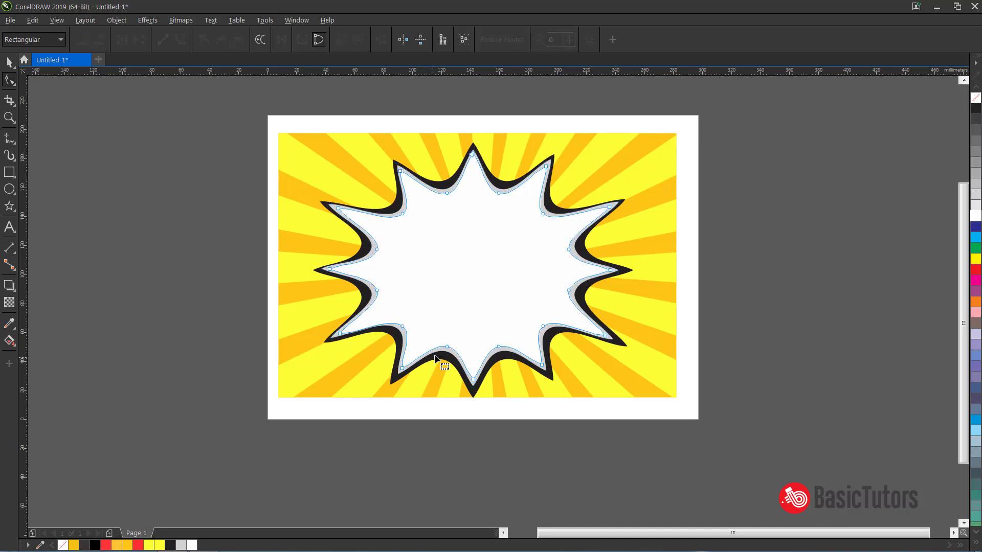
pyautogui.click(387, 377)
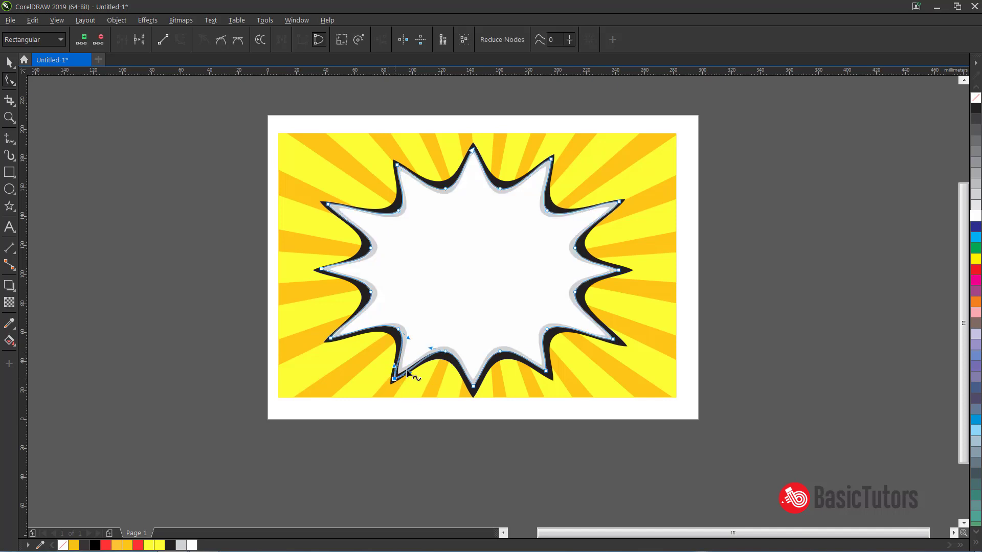
pyautogui.click(402, 368)
pyautogui.click(473, 386)
pyautogui.moveTo(473, 387); pyautogui.dragTo(476, 385)
pyautogui.click(474, 379)
# Extend the two lower-right tips of the grey and white stars outward towards the matching tips of the black star.
pyautogui.click(546, 370)
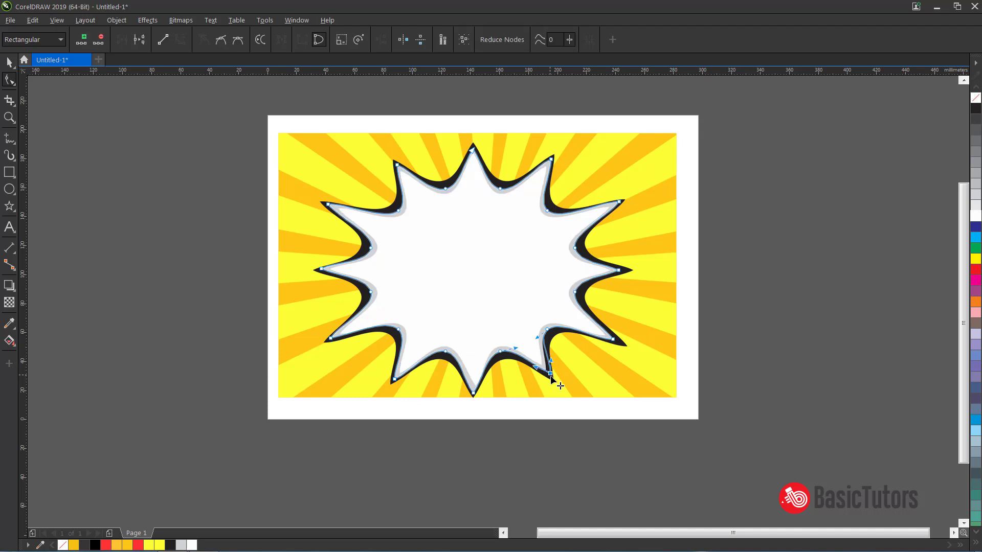
pyautogui.moveTo(545, 371); pyautogui.dragTo(546, 369)
pyautogui.click(542, 365)
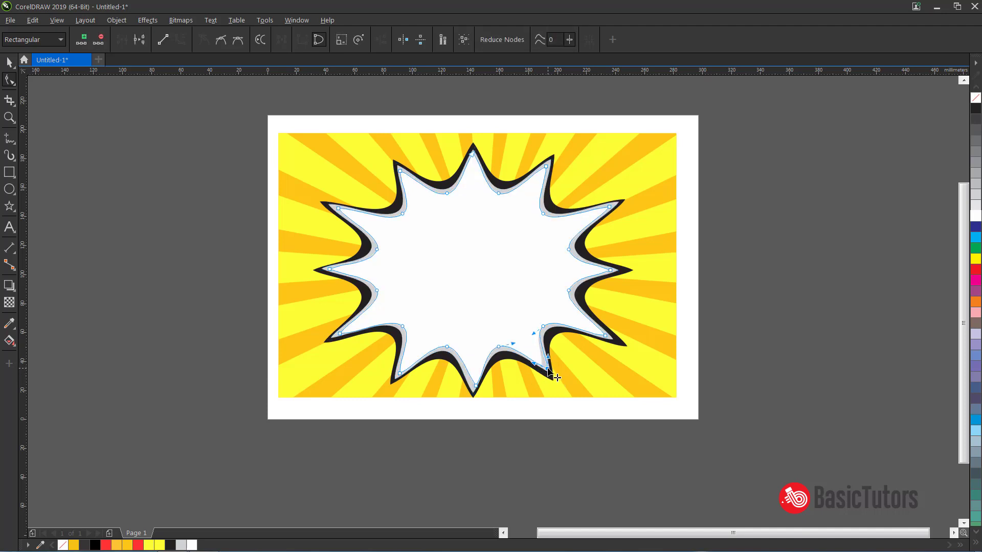
pyautogui.click(612, 339)
pyautogui.moveTo(613, 339)
pyautogui.mouseDown()
pyautogui.moveTo(621, 341)
pyautogui.moveTo(613, 336)
pyautogui.mouseUp()
pyautogui.click(605, 335)
# Extend the rightmost tip of the grey and white stars towards the black tip, and finish the node editing.
pyautogui.click(616, 272)
pyautogui.moveTo(618, 271); pyautogui.dragTo(618, 271)
pyautogui.click(606, 270)
pyautogui.press('space')
pyautogui.click(793, 290)
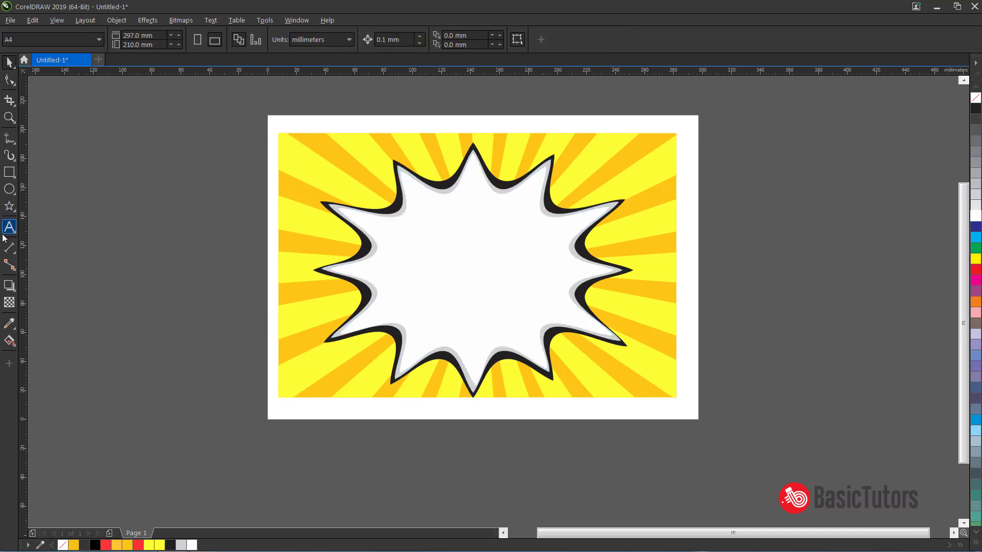
# Add the text "Super Sale" on two lines beside the page and enlarge it to about 98 pt.
pyautogui.click(4, 232)
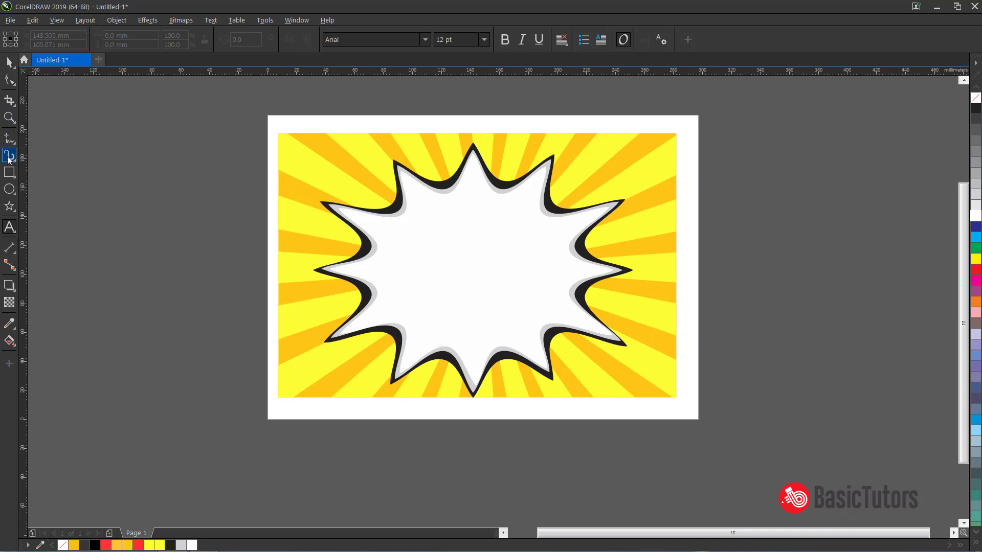
pyautogui.click(118, 282)
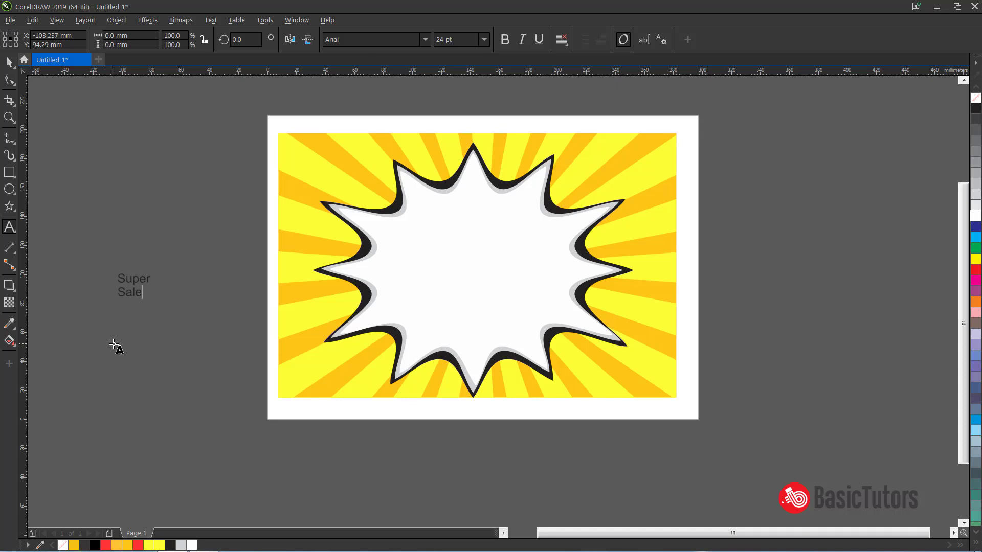
pyautogui.hotkey('ctrl', 'space')
pyautogui.moveTo(155, 302); pyautogui.dragTo(256, 373)
# Set the "Super Sale" text in the Black Ryder font and enlarge it to about 202 pt.
pyautogui.click(365, 39)
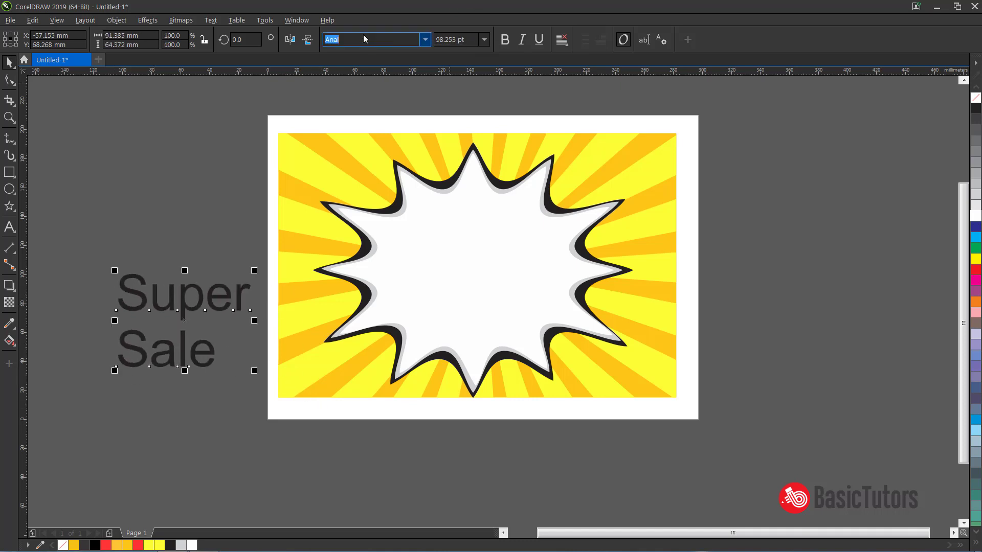
pyautogui.write('Black Ryder')
pyautogui.press('Return')
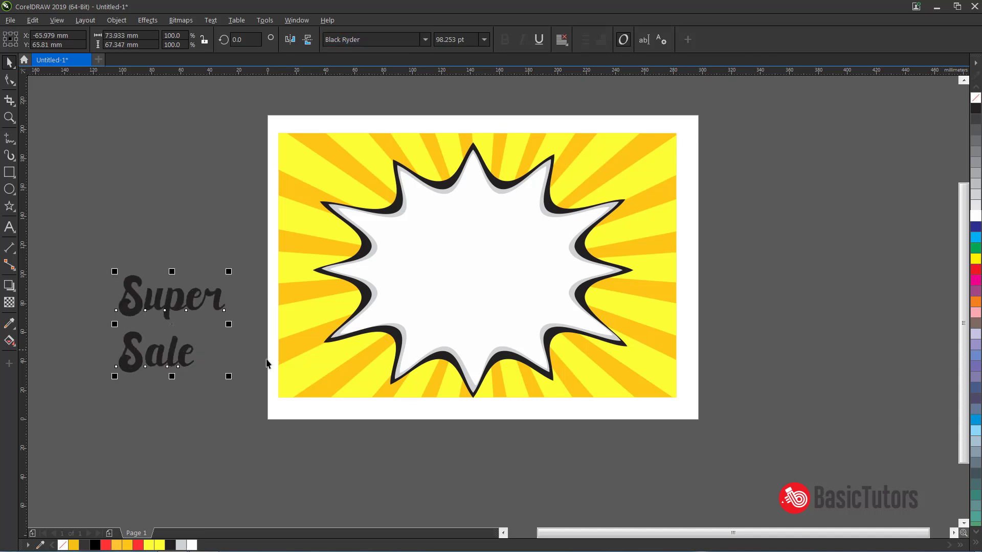
pyautogui.moveTo(229, 376); pyautogui.dragTo(440, 448)
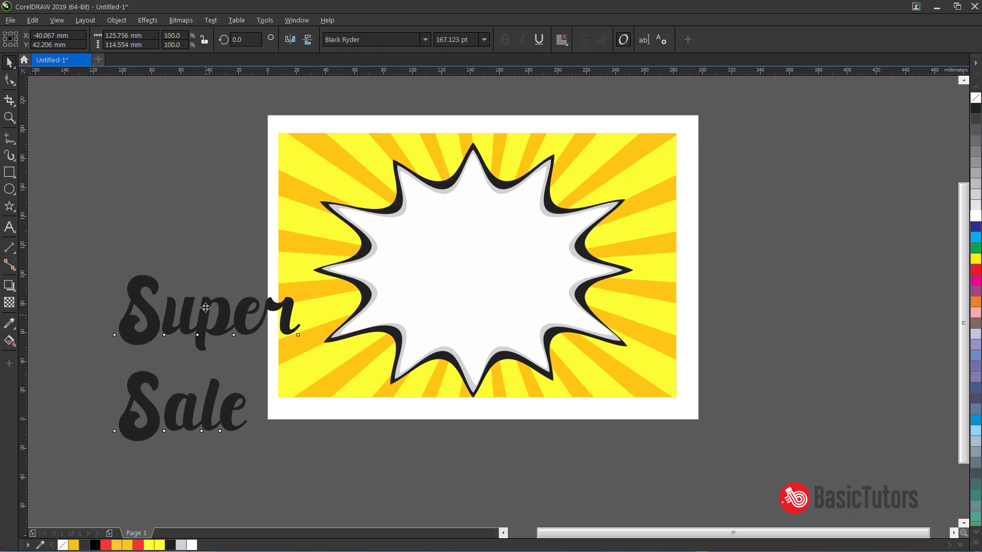
pyautogui.moveTo(205, 313); pyautogui.dragTo(188, 185)
pyautogui.moveTo(284, 313); pyautogui.dragTo(323, 350)
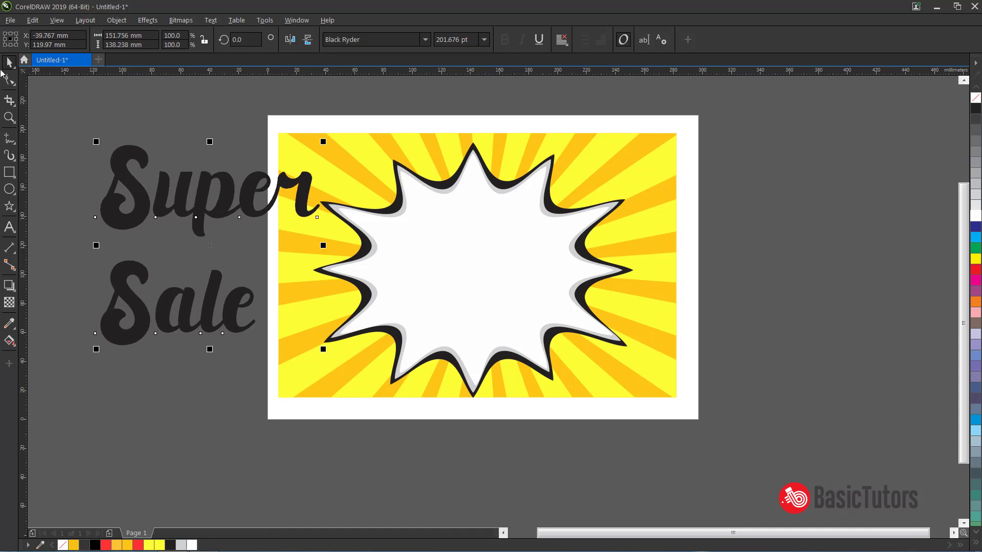
# Shift the word "Sale" up and to the right so it nests closely beneath "Super".
pyautogui.click(9, 80)
pyautogui.moveTo(80, 319); pyautogui.dragTo(254, 298)
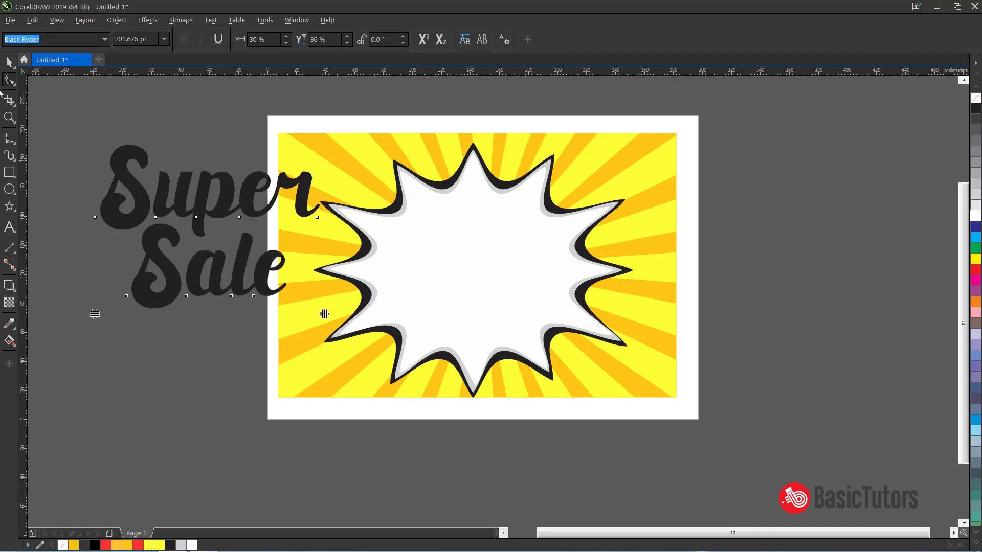
pyautogui.press('space')
pyautogui.press('Escape')
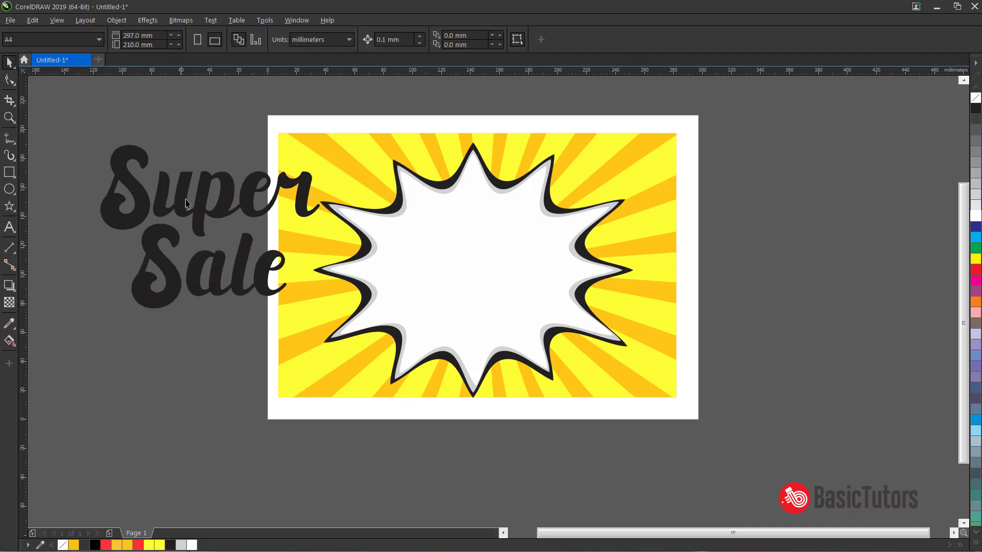
# Nudge the letters of "Sale" slightly farther up and right, and move the whole text block down a little.
pyautogui.click(155, 264)
pyautogui.press('space')
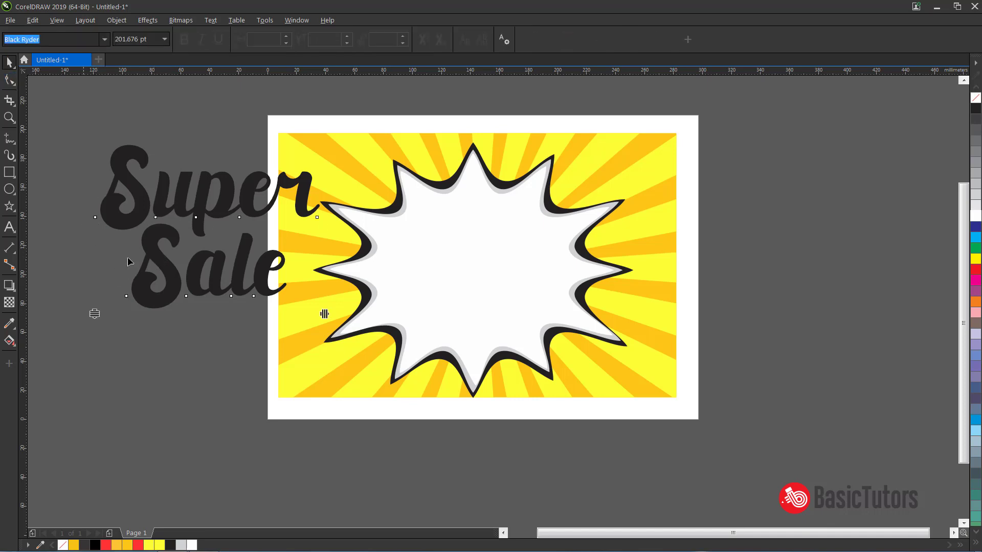
pyautogui.moveTo(114, 267); pyautogui.dragTo(260, 294)
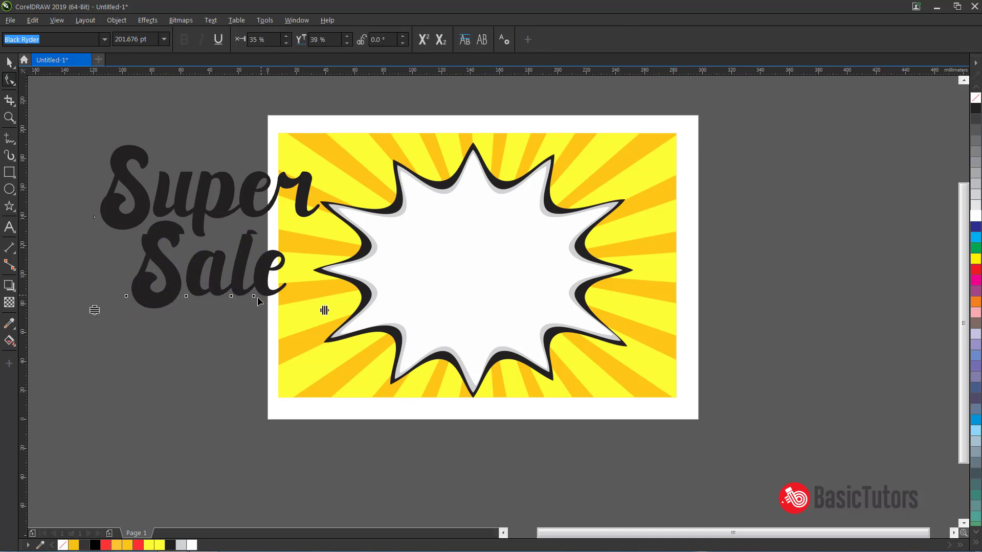
pyautogui.click(4, 60)
pyautogui.click(188, 153)
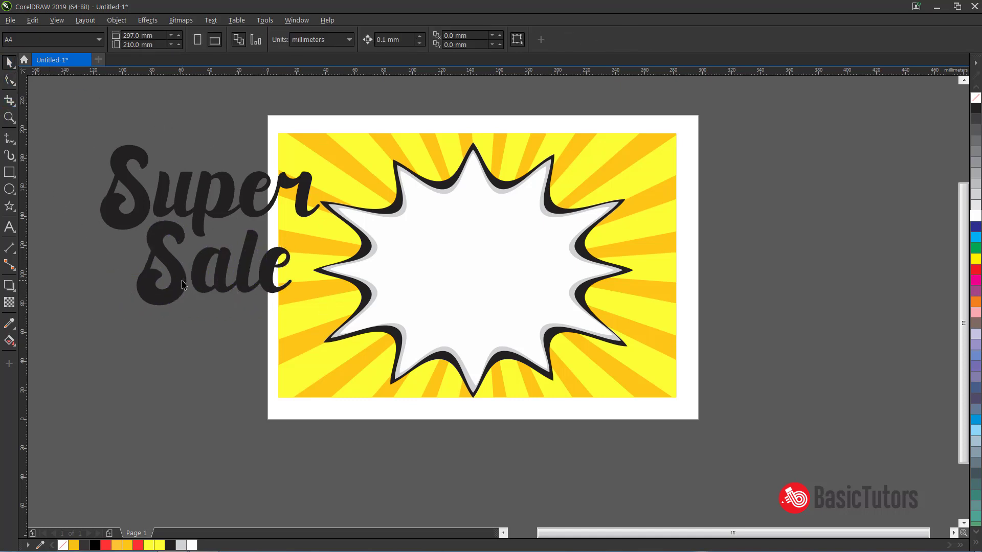
pyautogui.moveTo(167, 293); pyautogui.dragTo(166, 308)
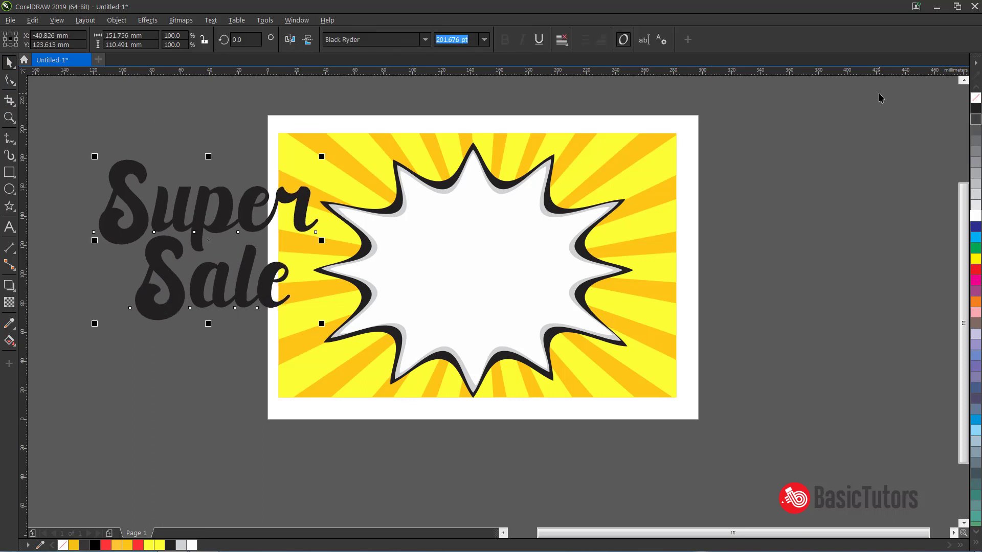
# Show the glyph collection of the Black Ryder font and go to its lowercase letters.
pyautogui.hotkey('ctrl', 'F11')
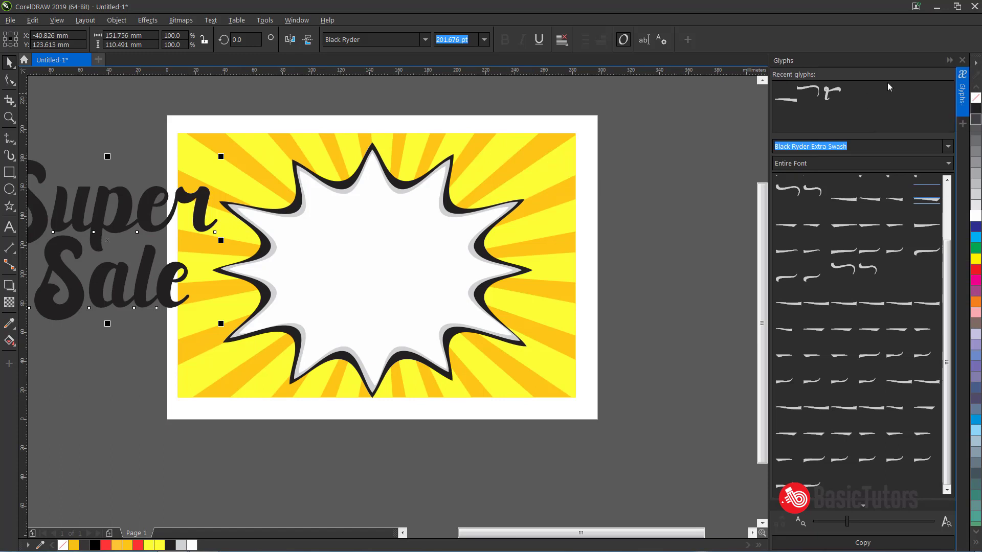
pyautogui.click(948, 147)
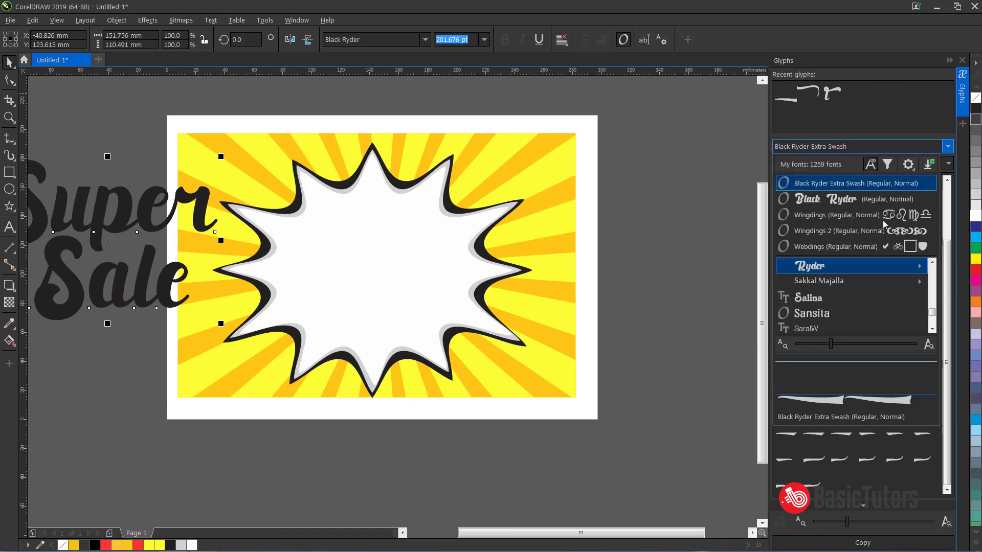
pyautogui.click(839, 206)
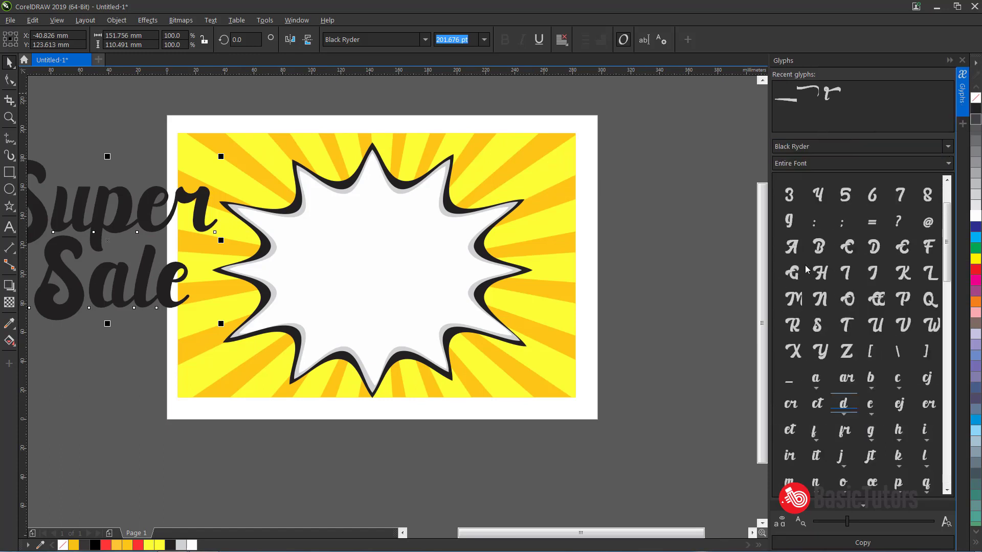
pyautogui.scroll(-2, 942, 279)
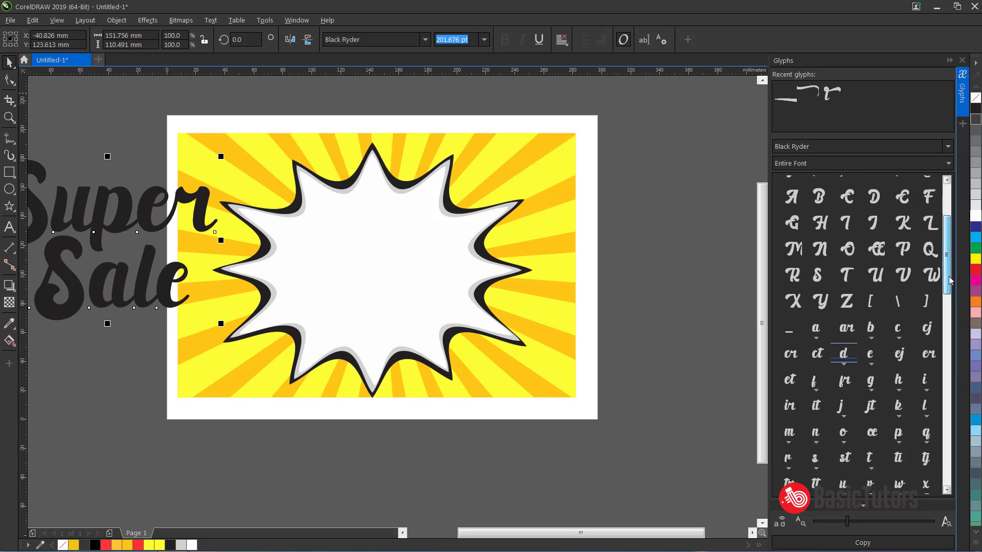
# Replace the "l" in "Sale" with its swash variant Access All Alternates (3) from the Black Ryder glyphs.
pyautogui.moveTo(142, 263); pyautogui.dragTo(290, 281)
pyautogui.doubleClick(313, 280)
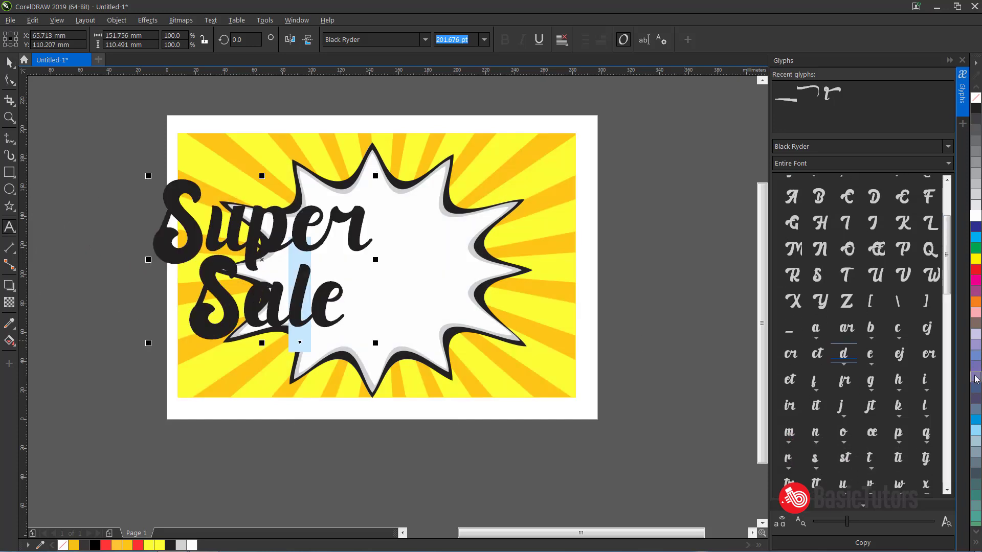
pyautogui.click(929, 418)
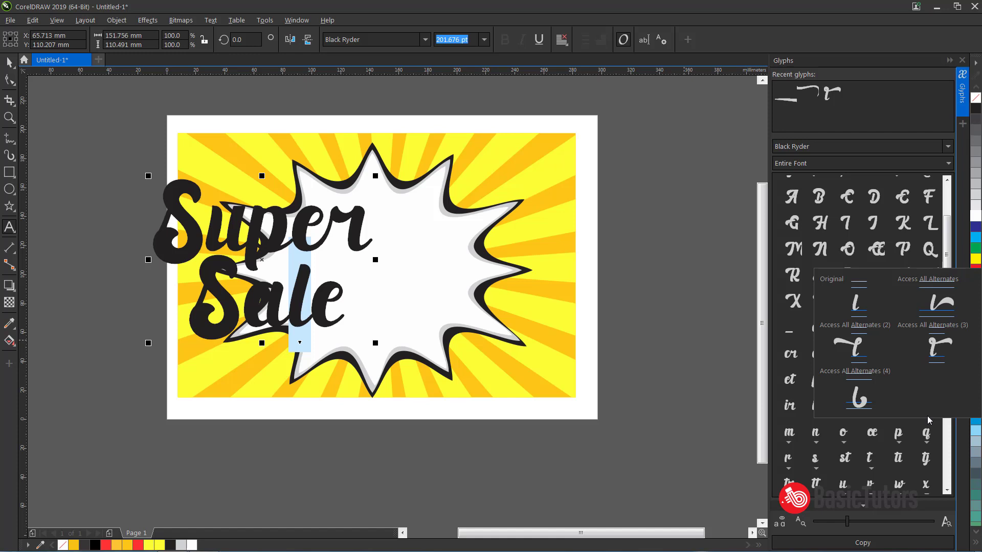
pyautogui.click(934, 348)
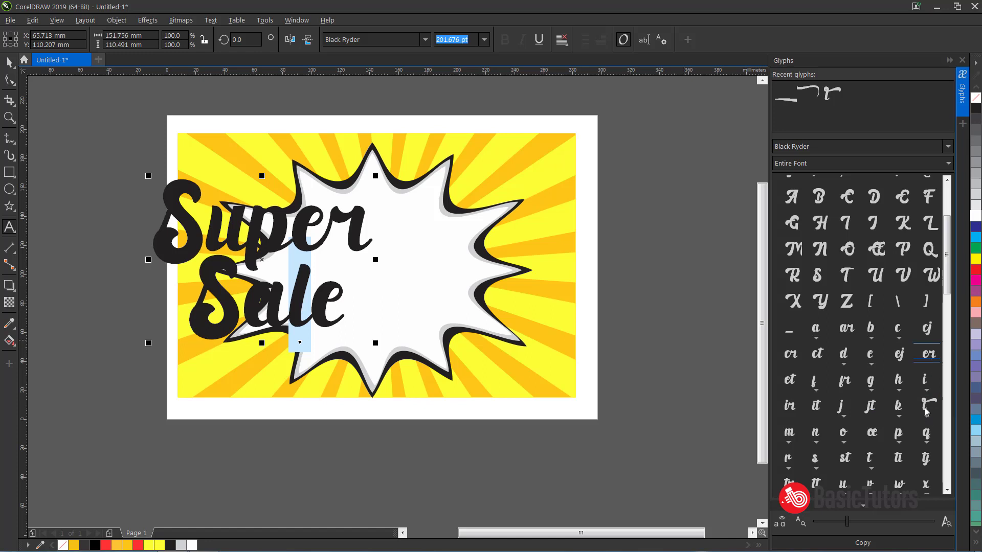
pyautogui.moveTo(927, 411); pyautogui.dragTo(290, 283)
pyautogui.doubleClick(305, 287)
pyautogui.click(308, 294)
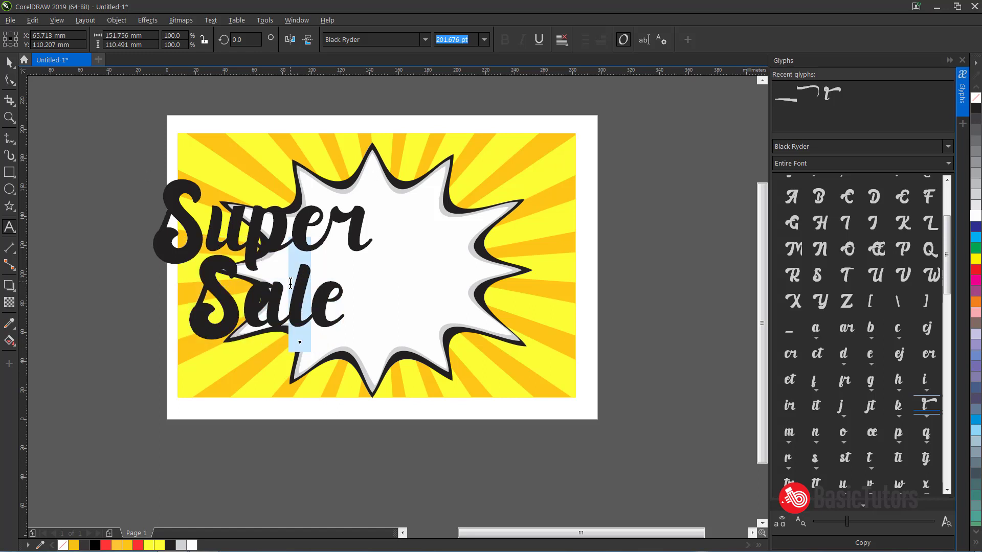
pyautogui.doubleClick(931, 405)
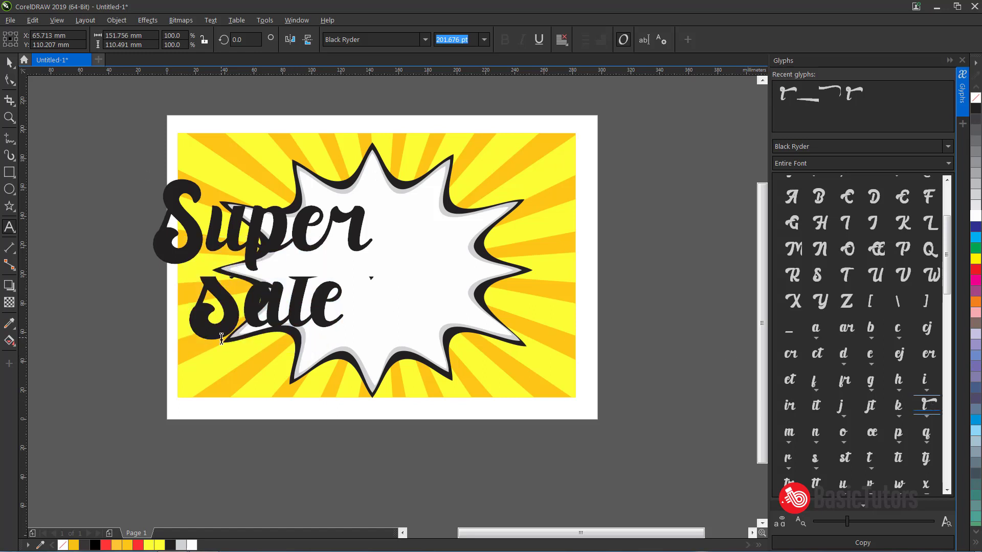
pyautogui.click(10, 62)
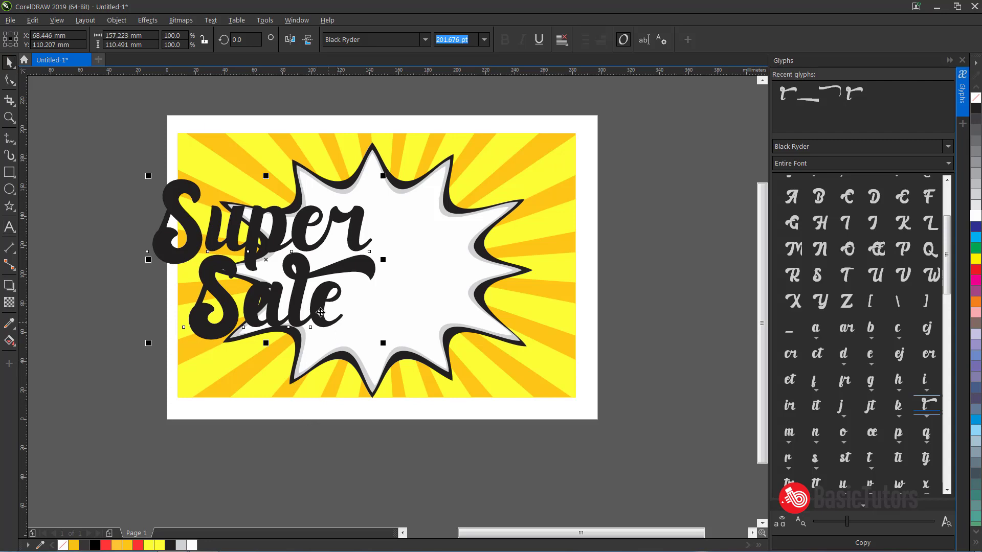
# Move the "Super Sale" text off the artwork into the empty area left of the page.
pyautogui.moveTo(320, 312); pyautogui.dragTo(224, 359)
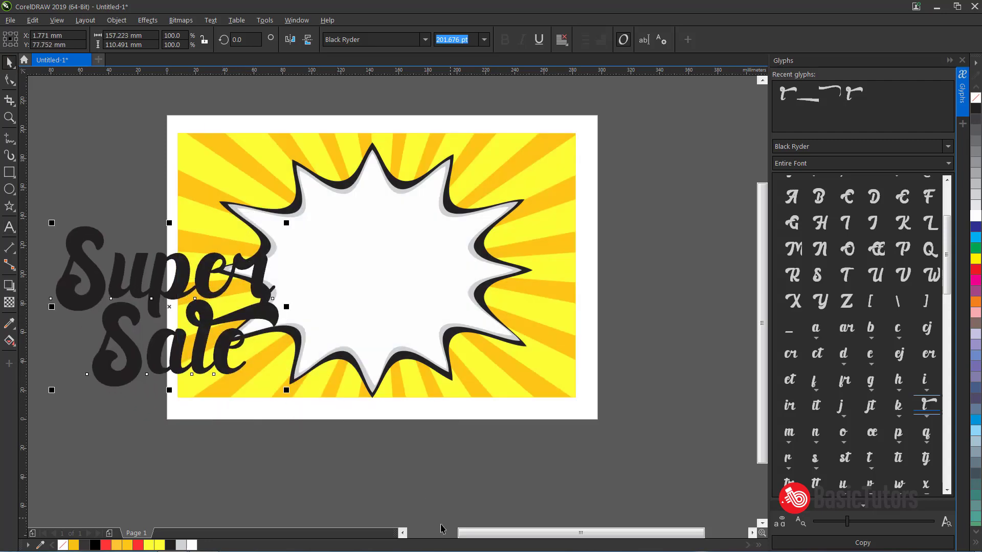
pyautogui.click(402, 533)
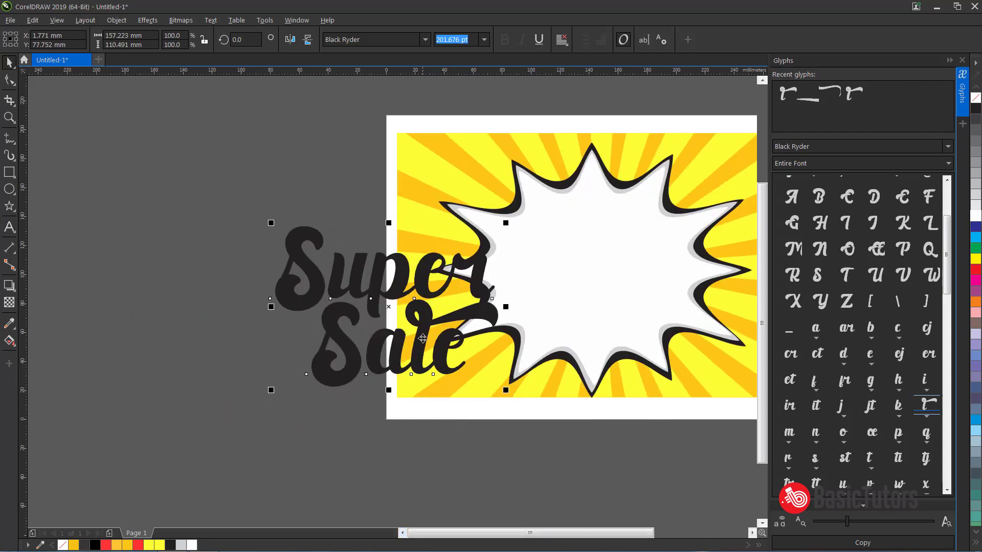
pyautogui.moveTo(422, 338); pyautogui.dragTo(246, 318)
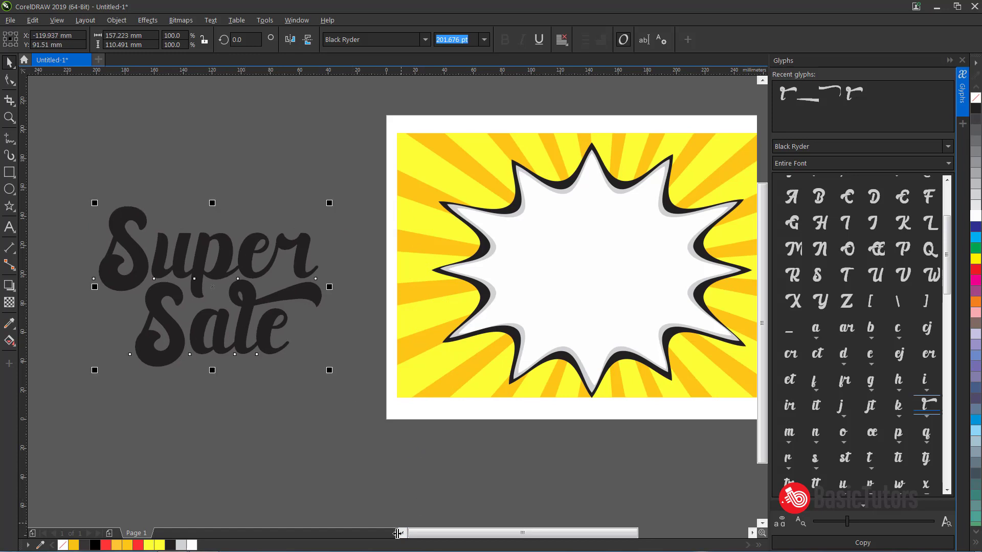
pyautogui.click(402, 533)
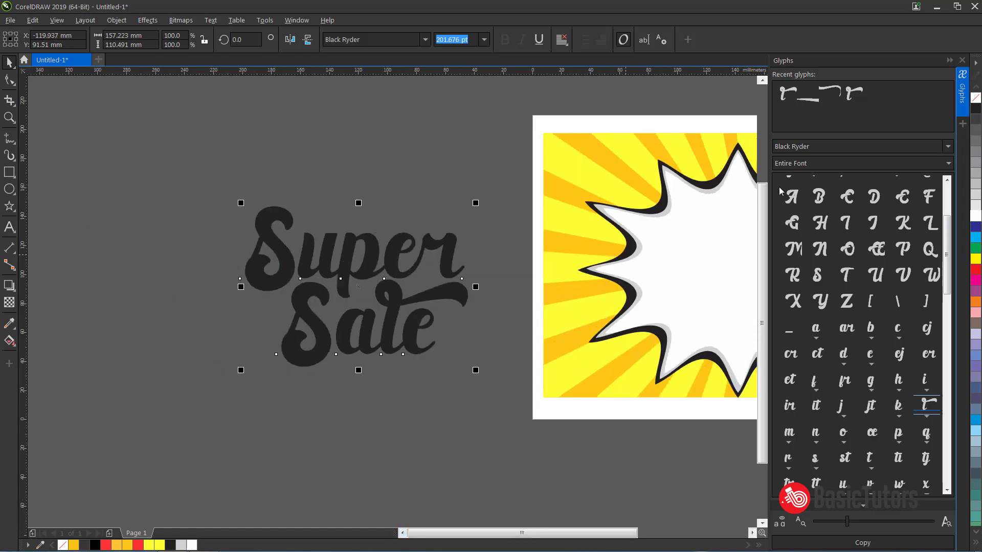
# Add a long curved Black Ryder Extra Swash glyph at about 224 pt and place it above the word "Super".
pyautogui.click(883, 147)
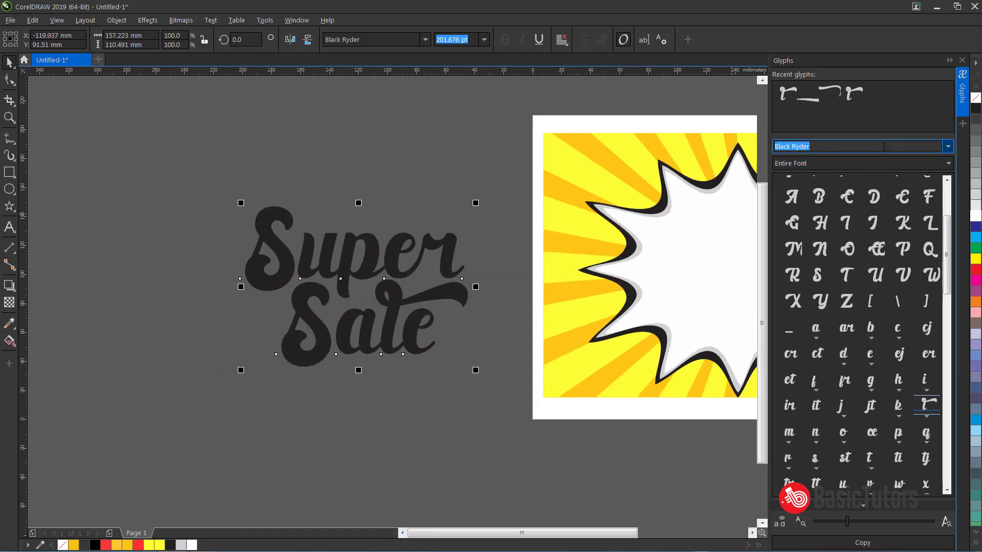
pyautogui.click(948, 147)
pyautogui.moveTo(903, 270)
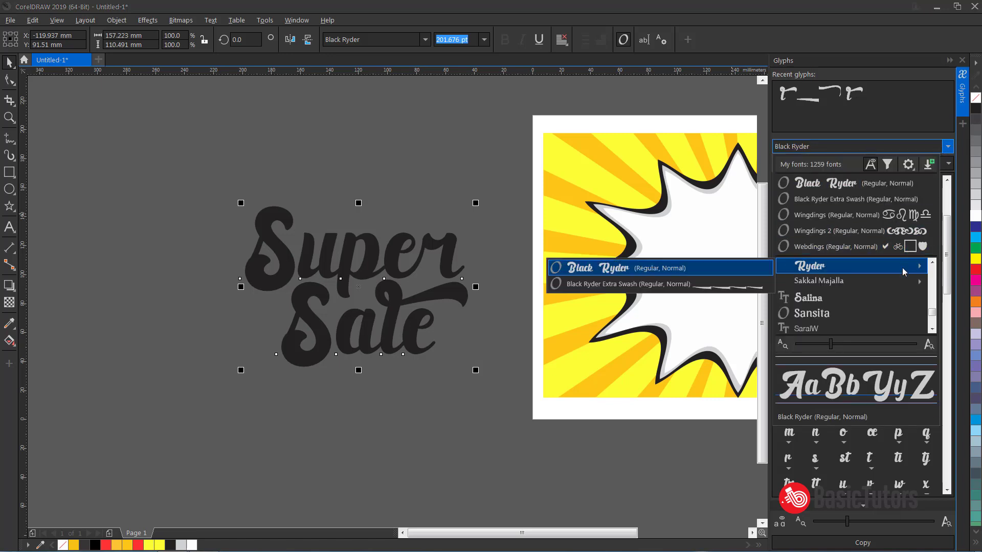
pyautogui.click(642, 283)
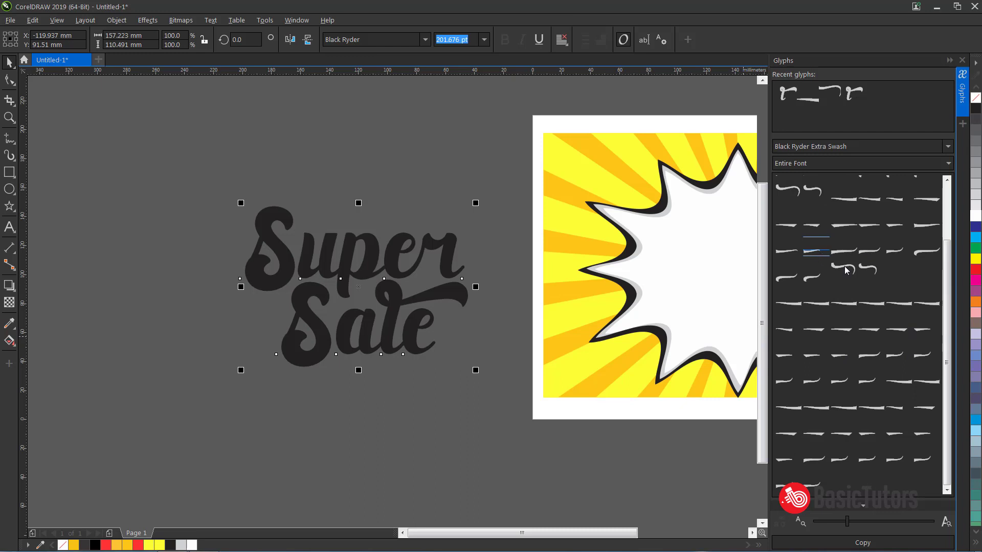
pyautogui.moveTo(465, 252); pyautogui.dragTo(251, 133)
pyautogui.moveTo(397, 188)
pyautogui.mouseDown()
pyautogui.moveTo(417, 210)
pyautogui.moveTo(409, 216)
pyautogui.moveTo(388, 195)
pyautogui.mouseUp()
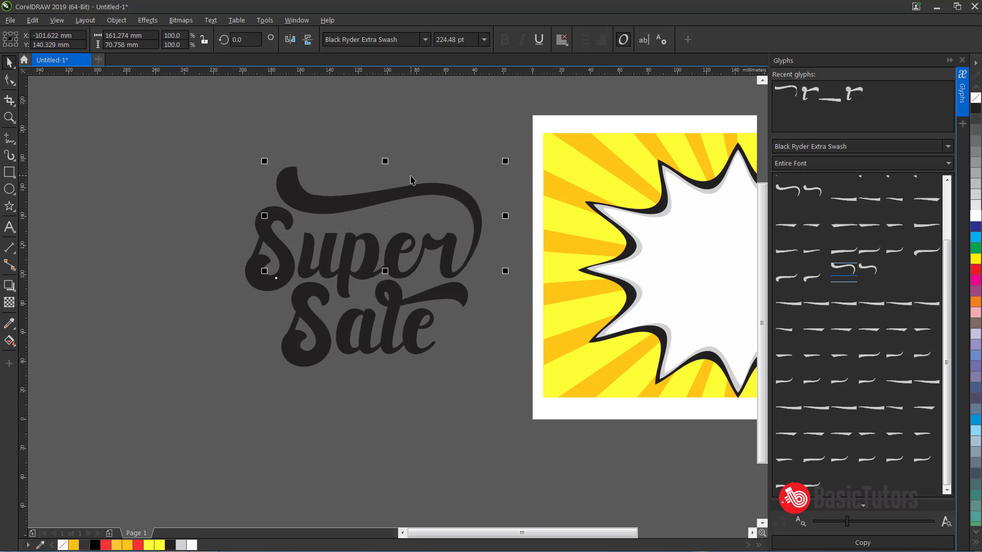
# Add a straight tapered Black Ryder Extra Swash glyph as an underline just below "Sale" and enlarge it slightly.
pyautogui.click(427, 142)
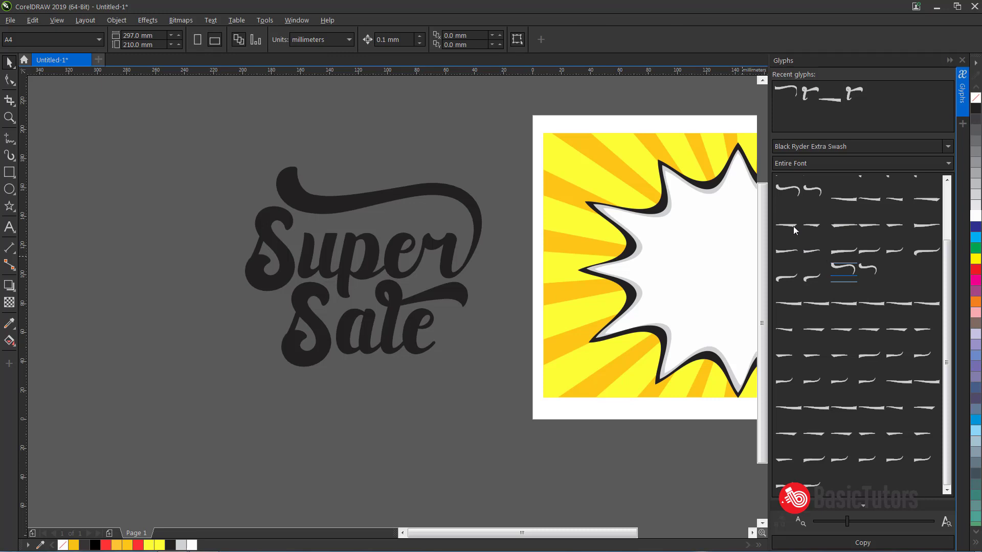
pyautogui.moveTo(793, 227); pyautogui.dragTo(499, 416)
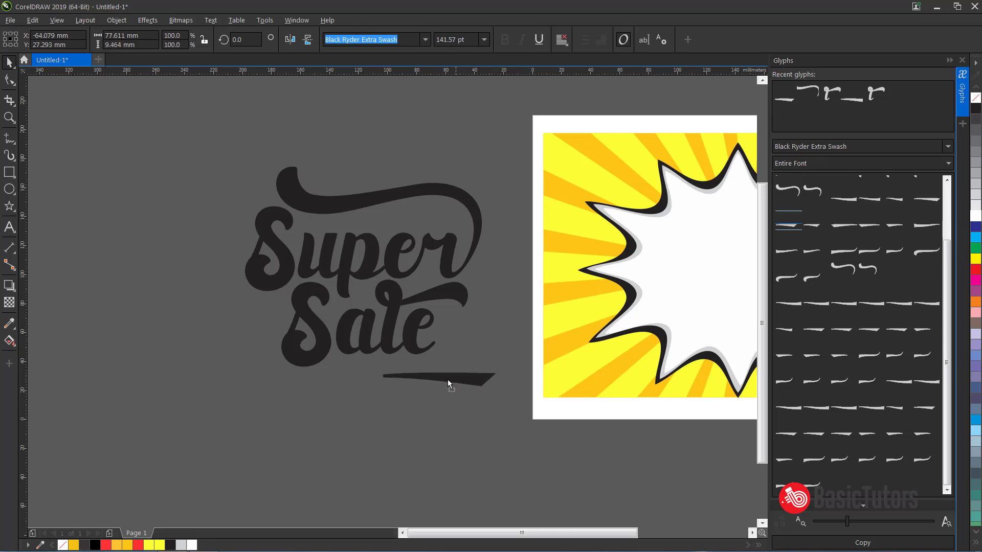
pyautogui.moveTo(447, 380)
pyautogui.mouseDown()
pyautogui.moveTo(422, 367)
pyautogui.moveTo(431, 368)
pyautogui.mouseUp()
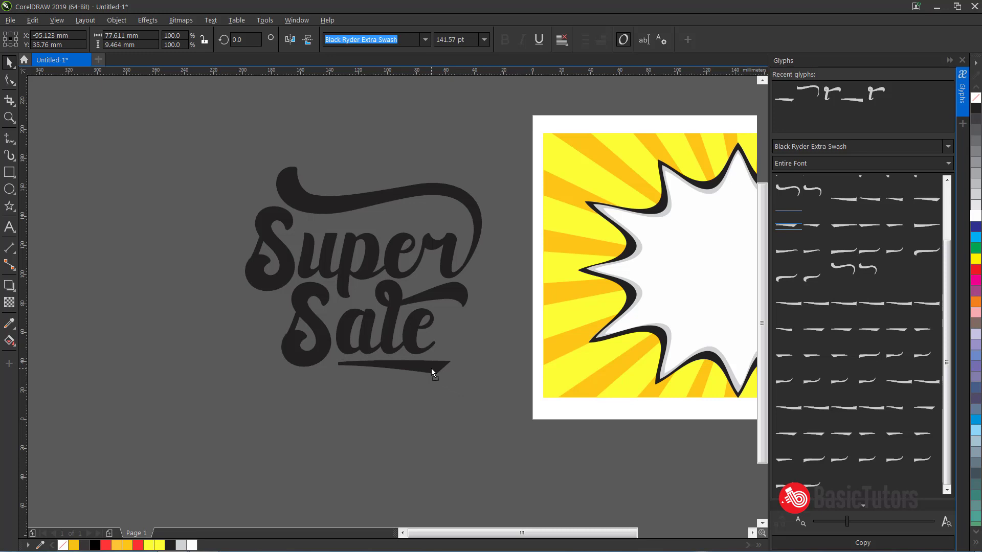
pyautogui.moveTo(453, 383); pyautogui.dragTo(464, 386)
pyautogui.click(385, 435)
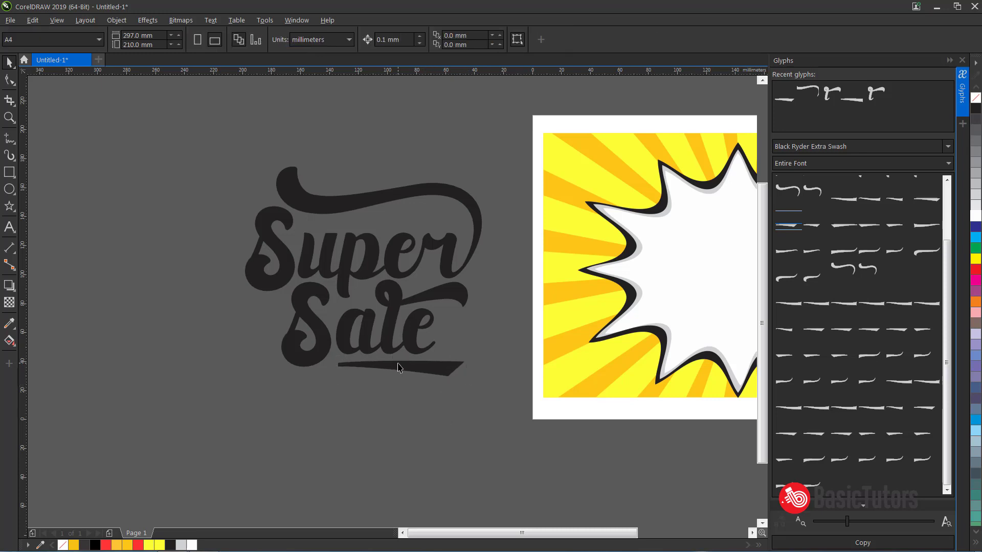
pyautogui.moveTo(400, 367); pyautogui.dragTo(395, 367)
pyautogui.click(409, 409)
# Convert the "Super Sale" text to curves.
pyautogui.scroll(5, 520, 285)
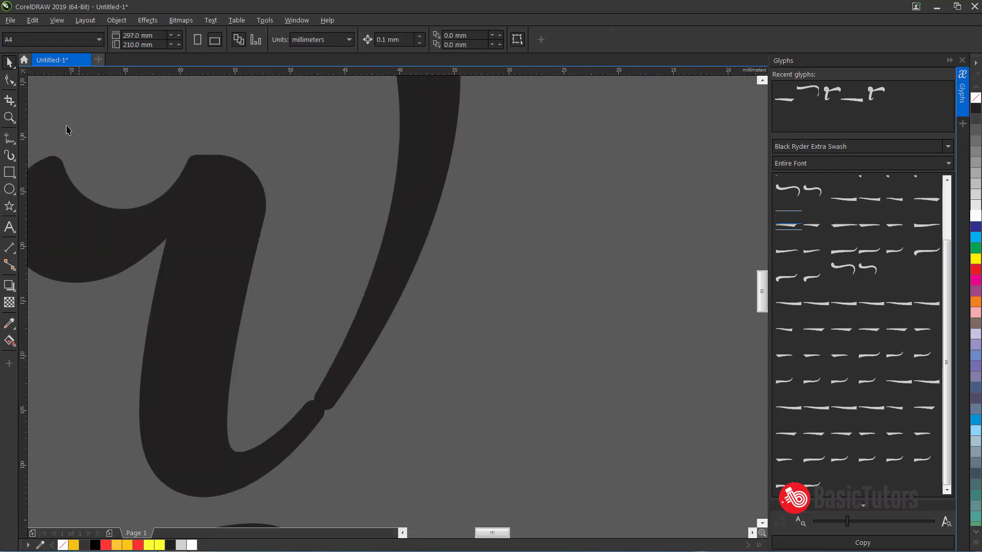
pyautogui.click(368, 321)
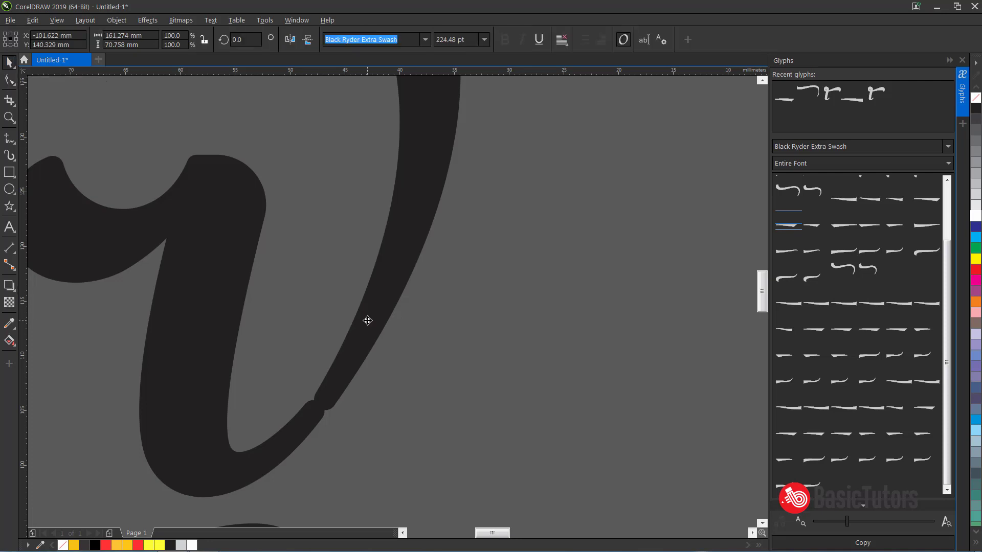
pyautogui.scroll(-2, 398, 300)
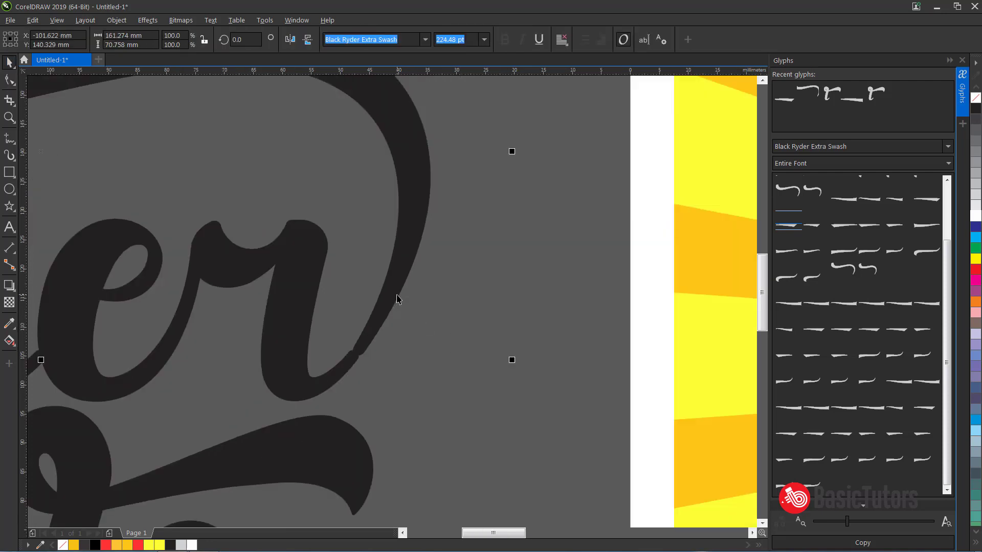
pyautogui.scroll(-3, 398, 299)
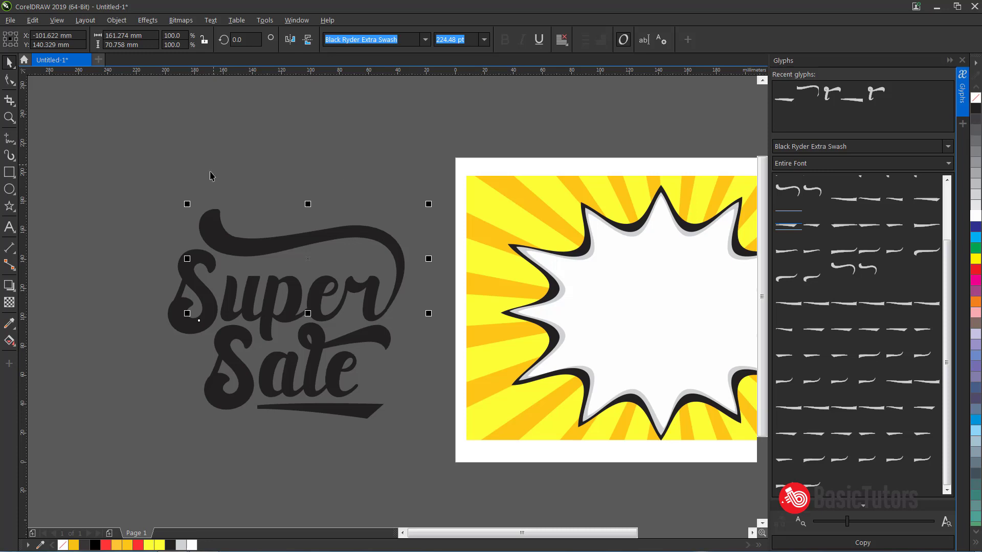
pyautogui.click(185, 280)
pyautogui.click(117, 20)
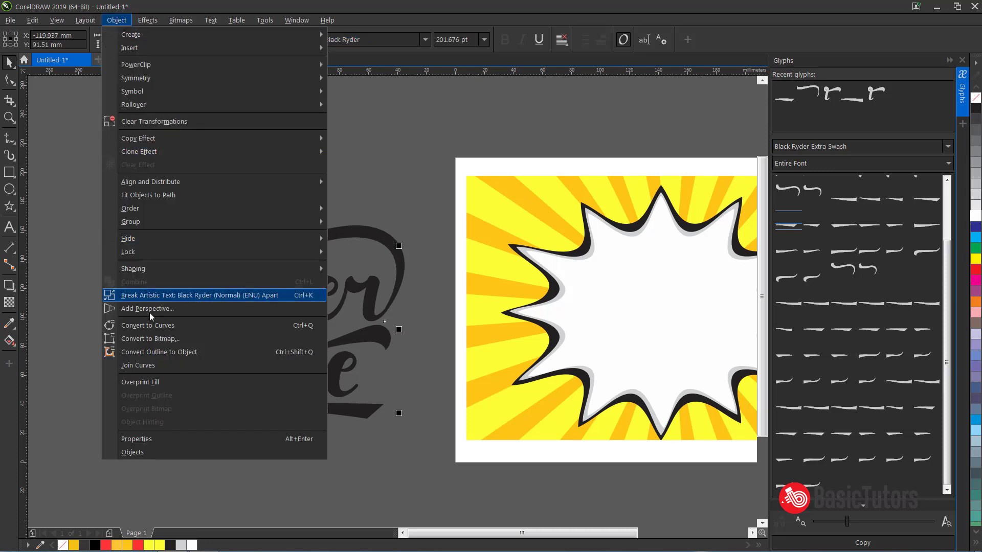
pyautogui.click(152, 326)
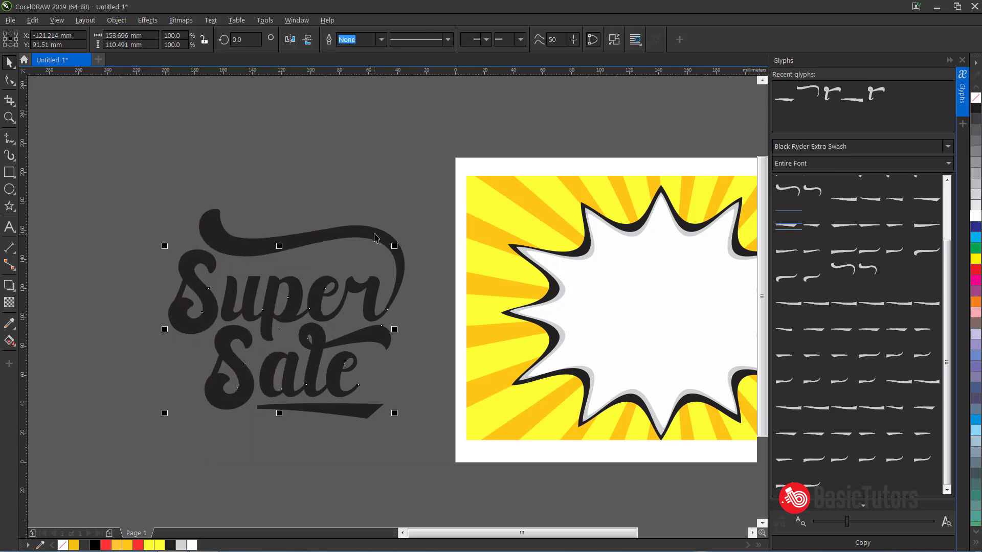
# Weld the long curved swash and the underline swash to the "Super Sale" lettering.
pyautogui.click(376, 237)
pyautogui.keyDown('shift'); pyautogui.click(236, 290); pyautogui.keyUp('shift')
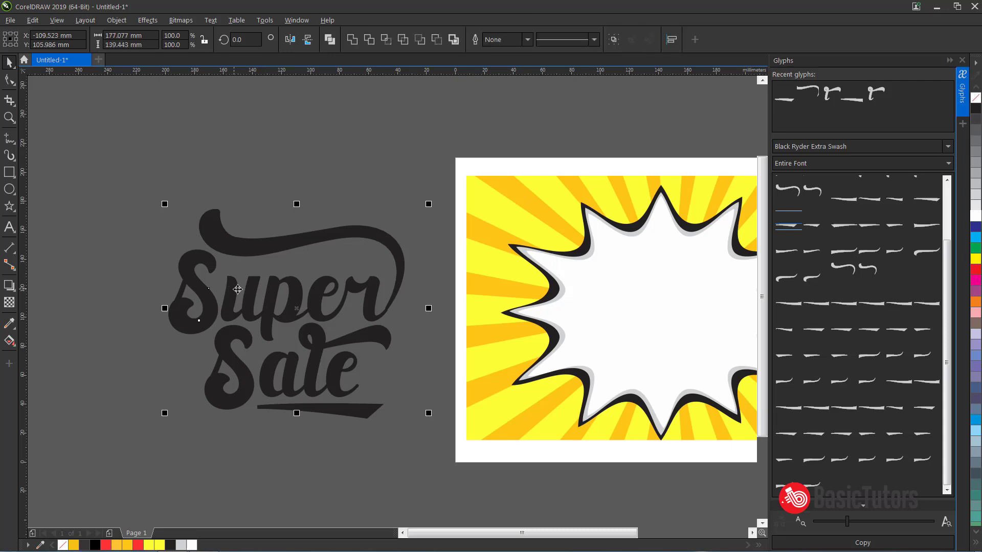
pyautogui.click(350, 42)
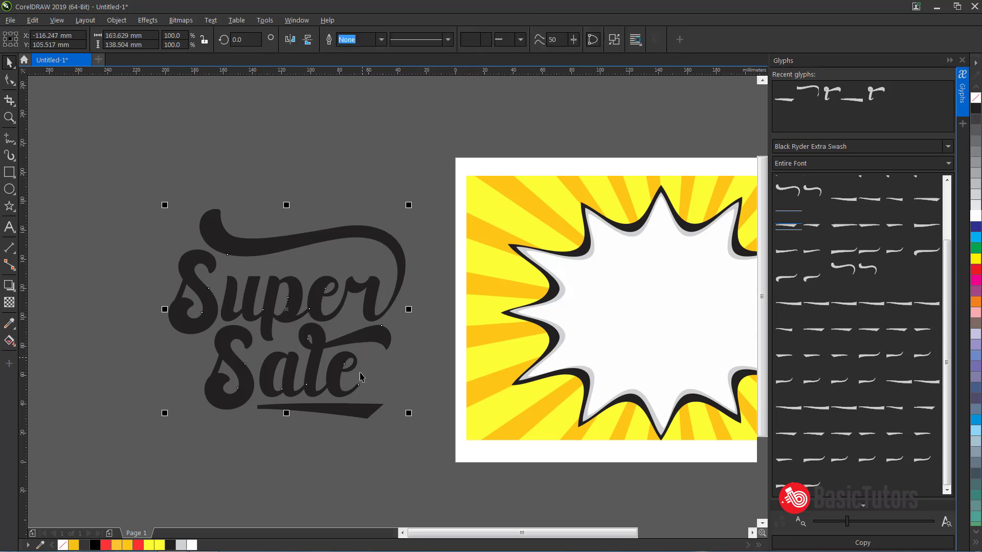
pyautogui.click(355, 418)
pyautogui.keyDown('shift'); pyautogui.click(335, 381); pyautogui.keyUp('shift')
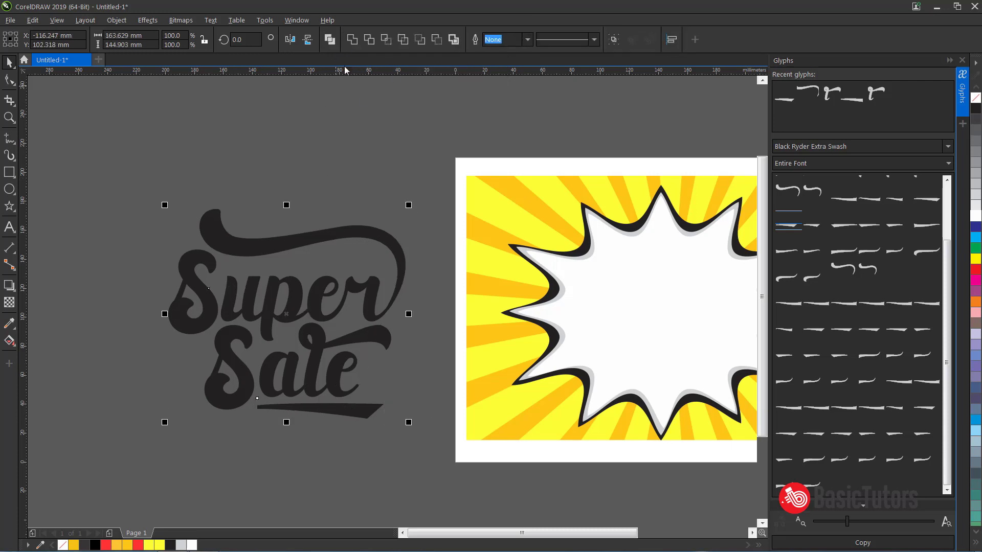
pyautogui.click(351, 42)
pyautogui.click(344, 224)
pyautogui.doubleClick(342, 227)
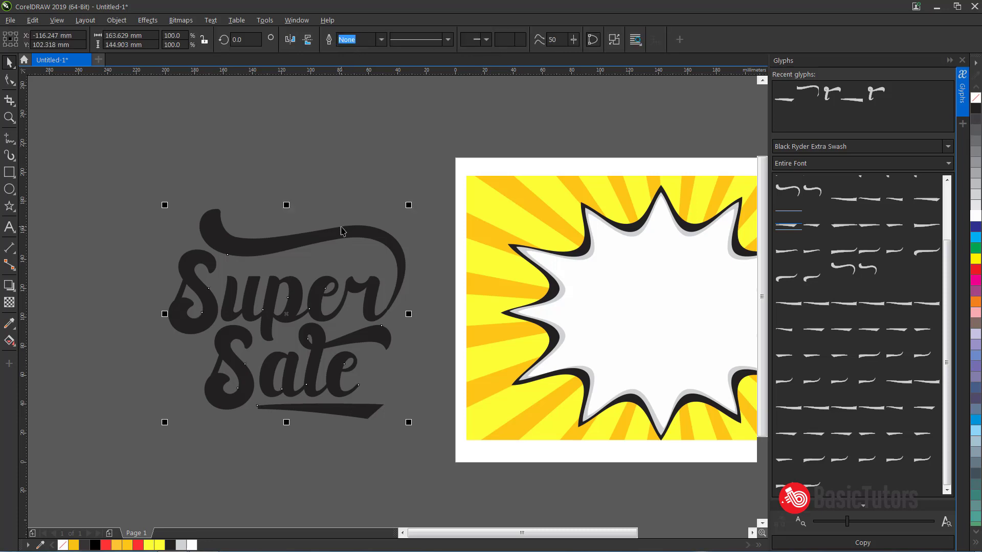
pyautogui.press('space')
# Fill the welded "Super Sale" lettering with the orange-yellow document colour and give it a 23 pt outline.
pyautogui.click(128, 545)
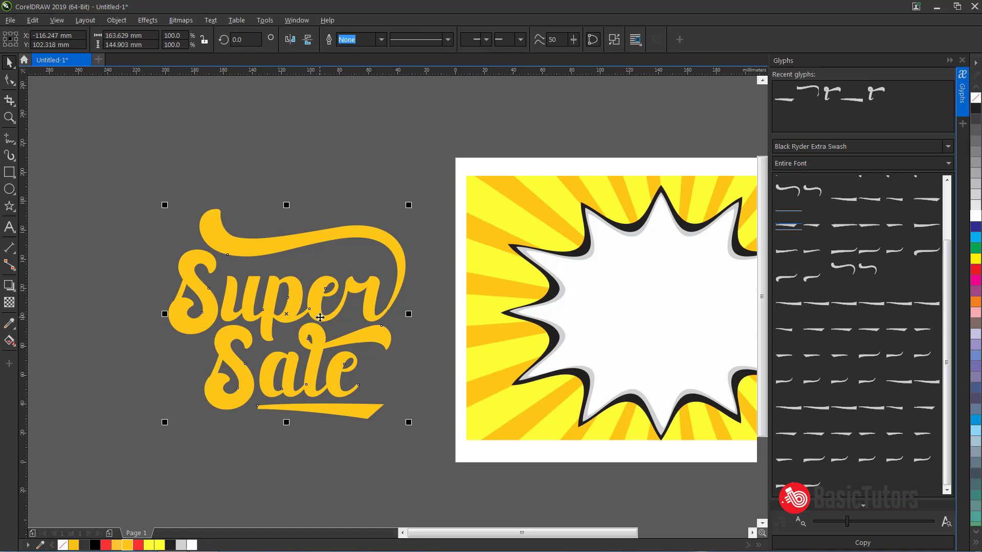
pyautogui.press('F12')
pyautogui.press('Tab')
pyautogui.write('23')
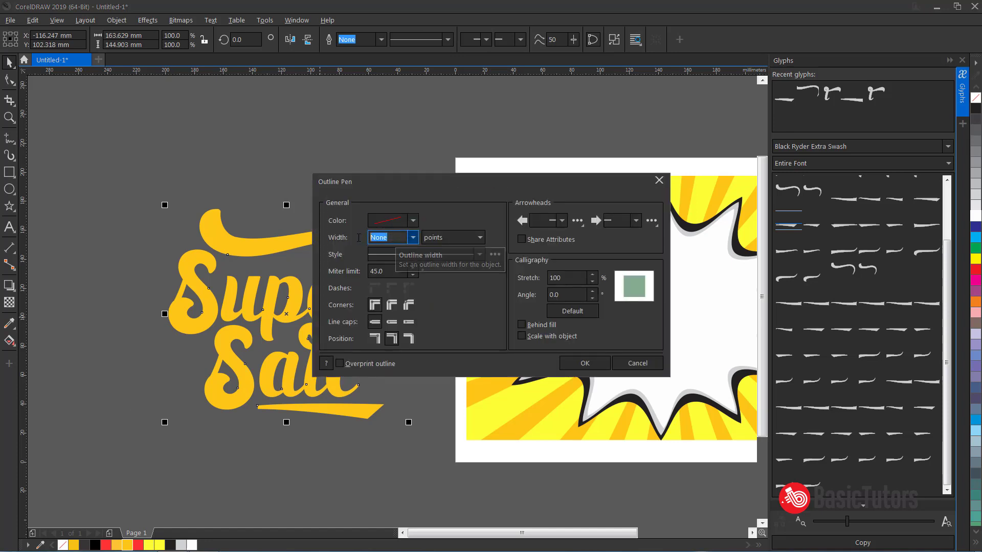
pyautogui.press('Return')
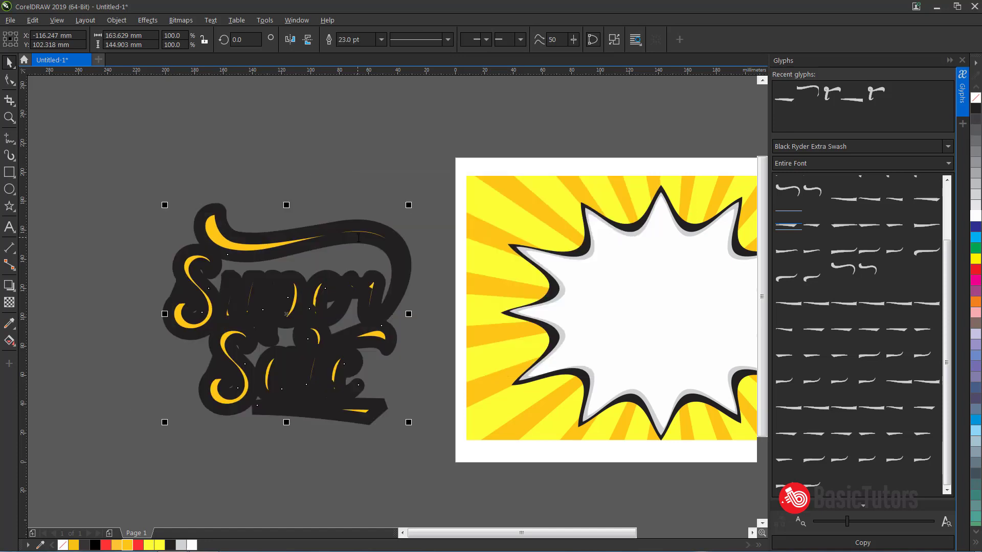
# Set the lettering's outline to be drawn behind the fill.
pyautogui.press('F12')
pyautogui.click(522, 325)
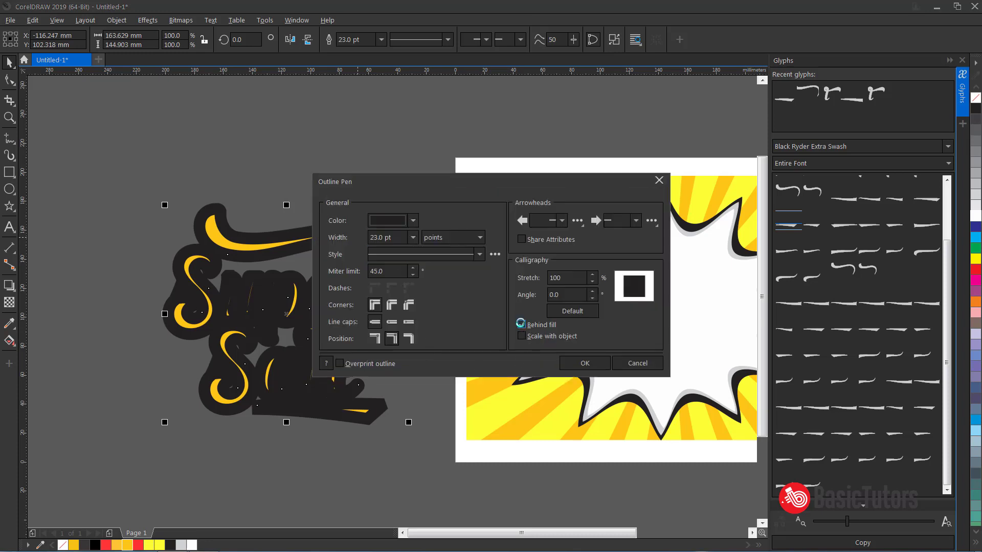
pyautogui.click(583, 364)
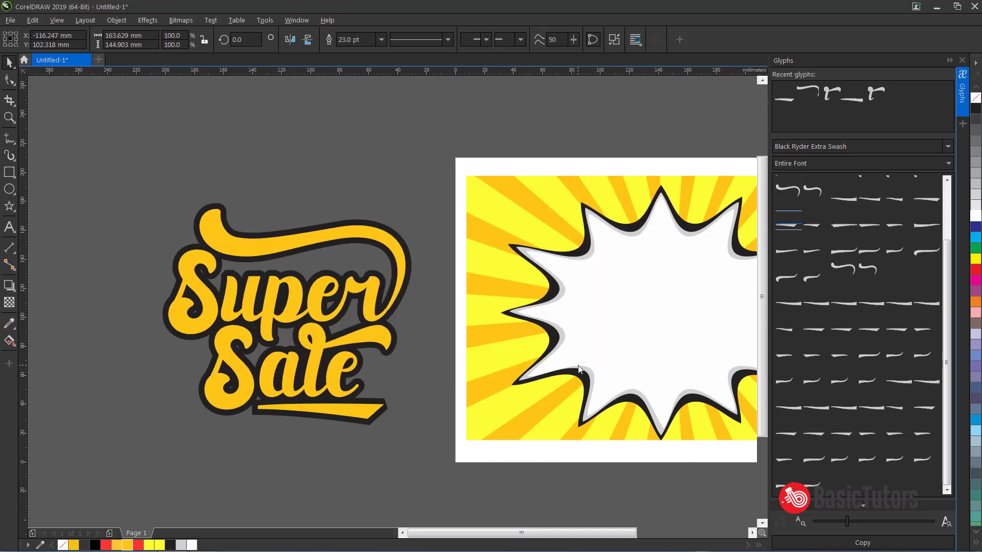
pyautogui.click(231, 449)
# Shift the "Super Sale" lettering slightly toward the page and set its outline width to 30 pt.
pyautogui.moveTo(342, 300); pyautogui.dragTo(375, 280)
pyautogui.press('F12')
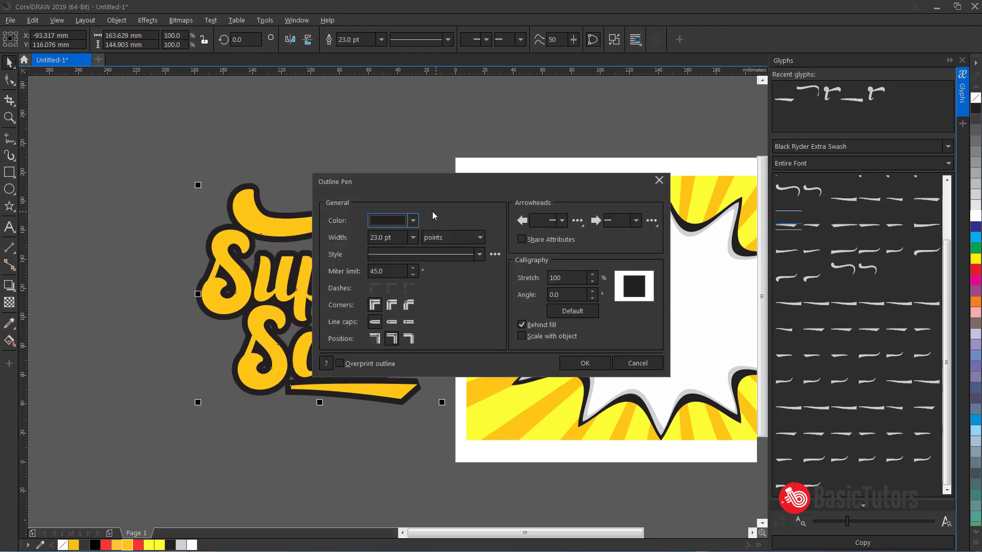
pyautogui.moveTo(396, 238); pyautogui.dragTo(343, 238)
pyautogui.write('30')
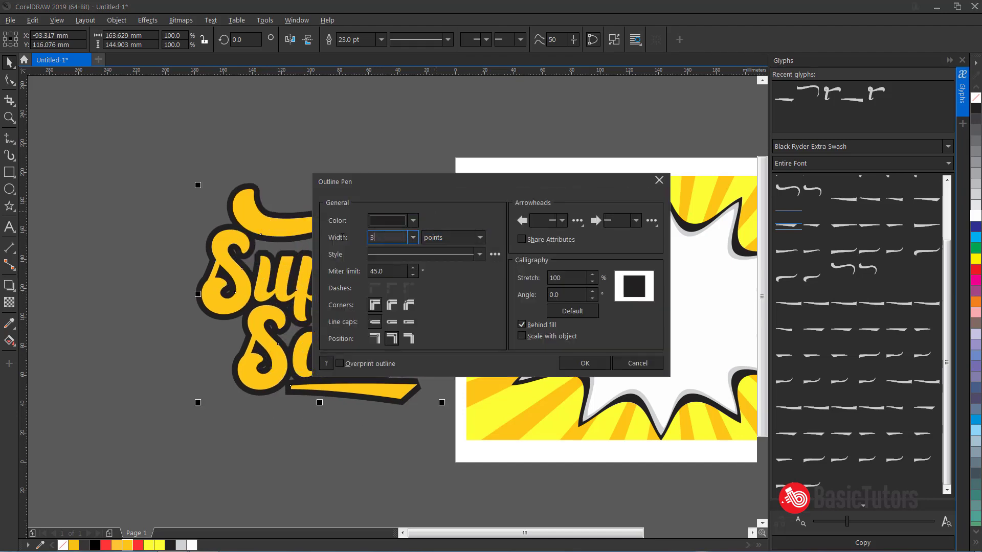
pyautogui.press('Return')
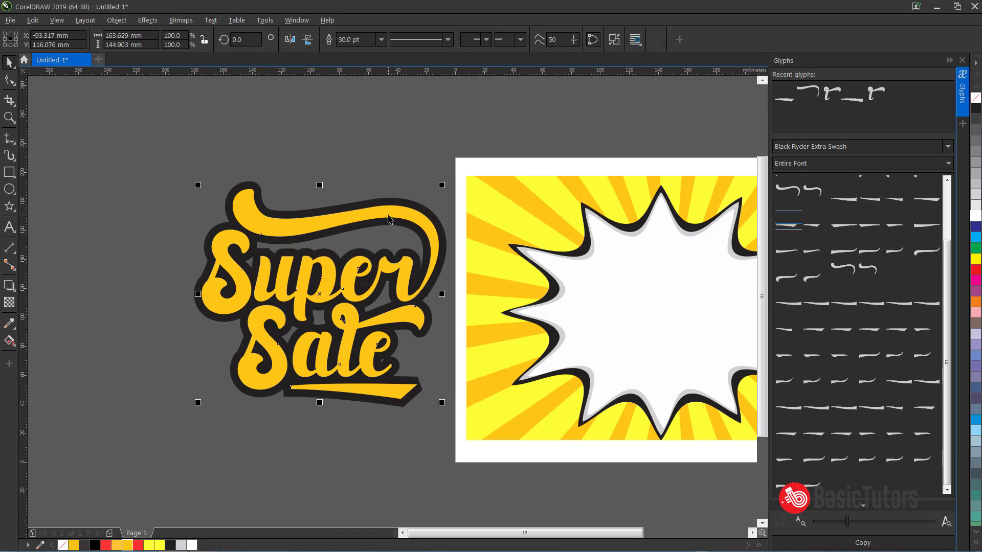
# Make the lettering's outline scale with the object.
pyautogui.press('F12')
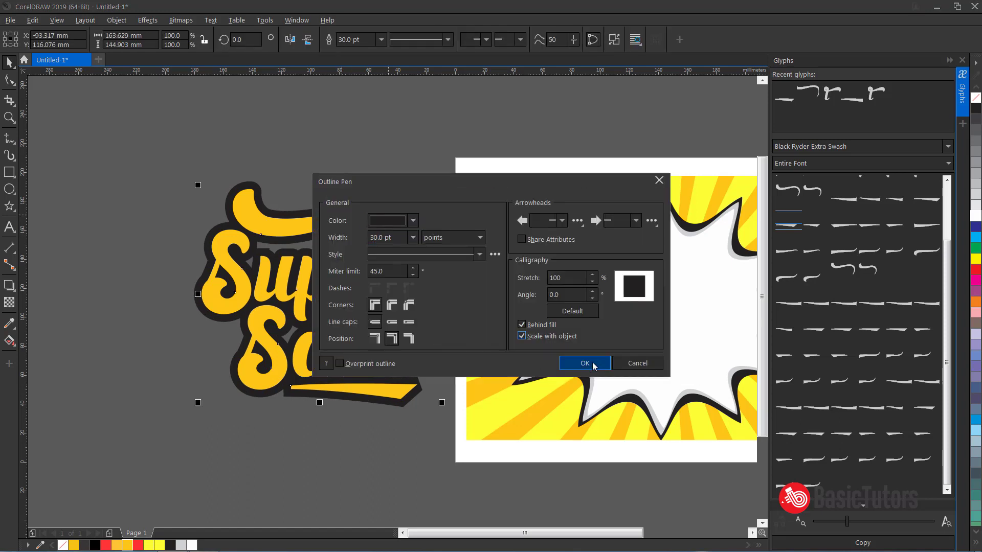
pyautogui.click(585, 363)
pyautogui.click(409, 389)
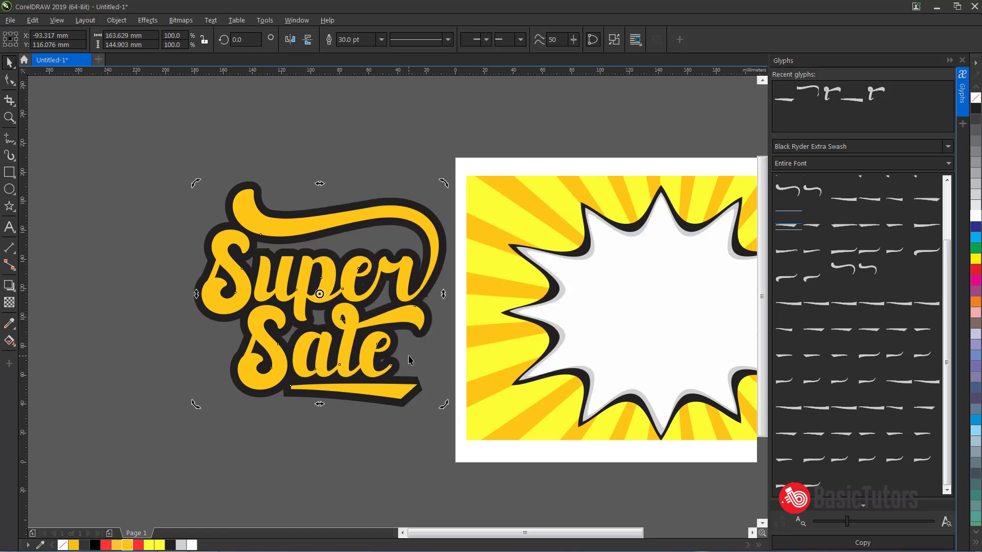
# Give the lettering's outline round line caps and round corners.
pyautogui.press('F12')
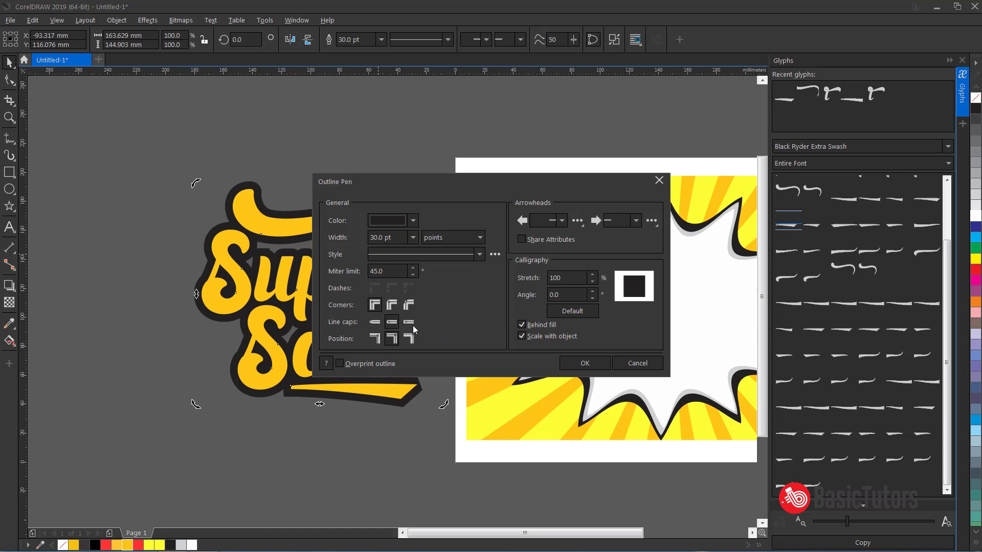
pyautogui.click(392, 305)
pyautogui.click(568, 364)
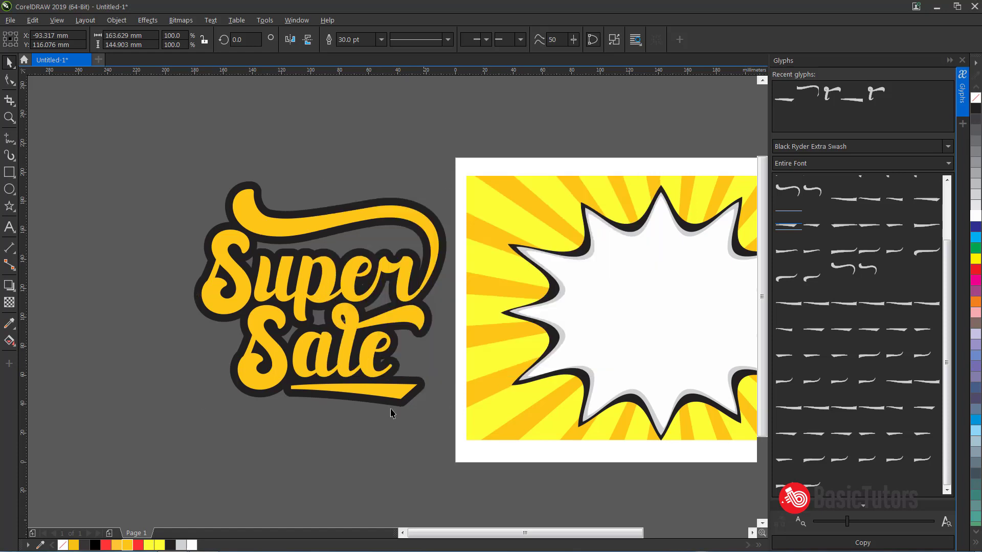
# Rotate the "Super Sale" lettering by 20 degrees.
pyautogui.click(375, 320)
pyautogui.moveTo(591, 533); pyautogui.dragTo(610, 538)
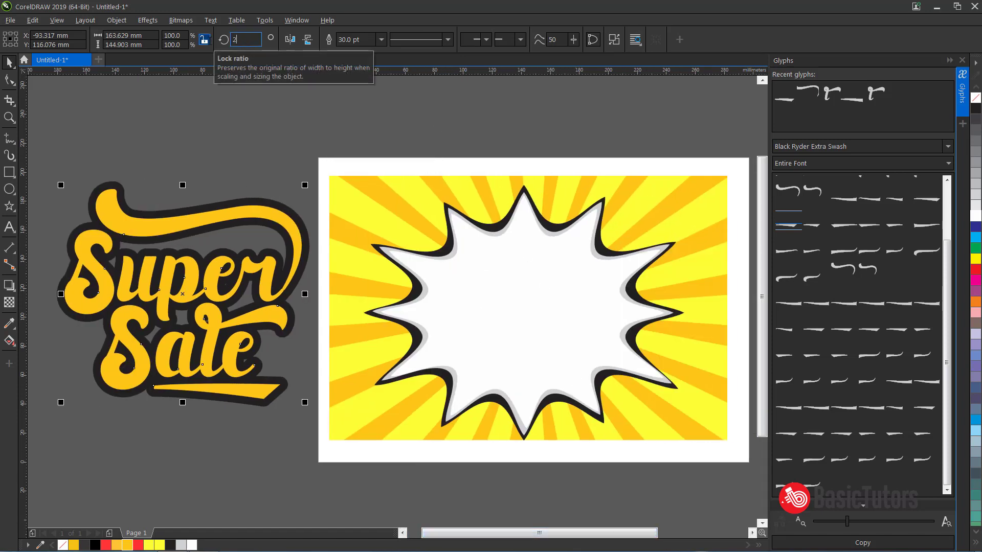
pyautogui.press('Return')
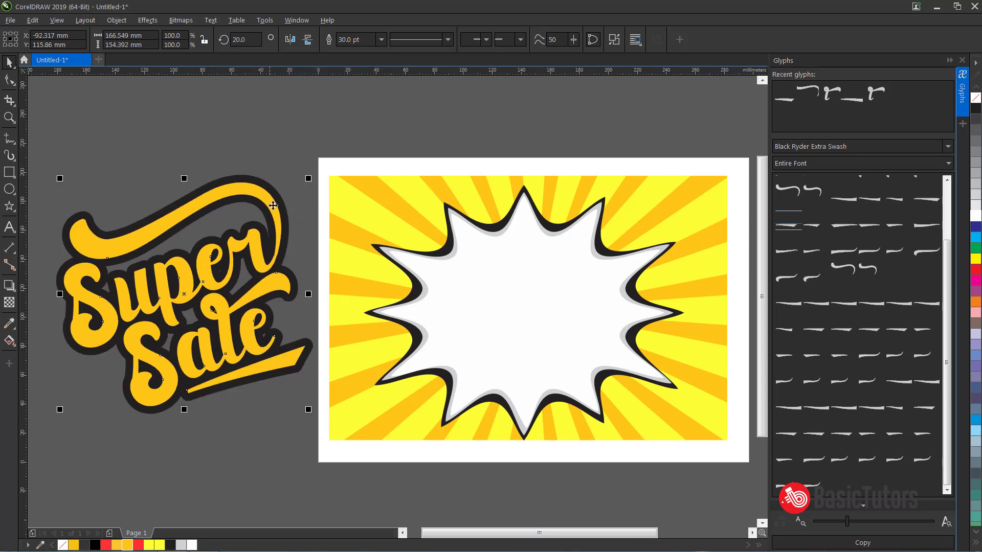
# Scale the "Super Sale" lettering down to about 61% (about 102 mm wide) and place it in the centre of the star burst.
pyautogui.moveTo(308, 179); pyautogui.dragTo(260, 223)
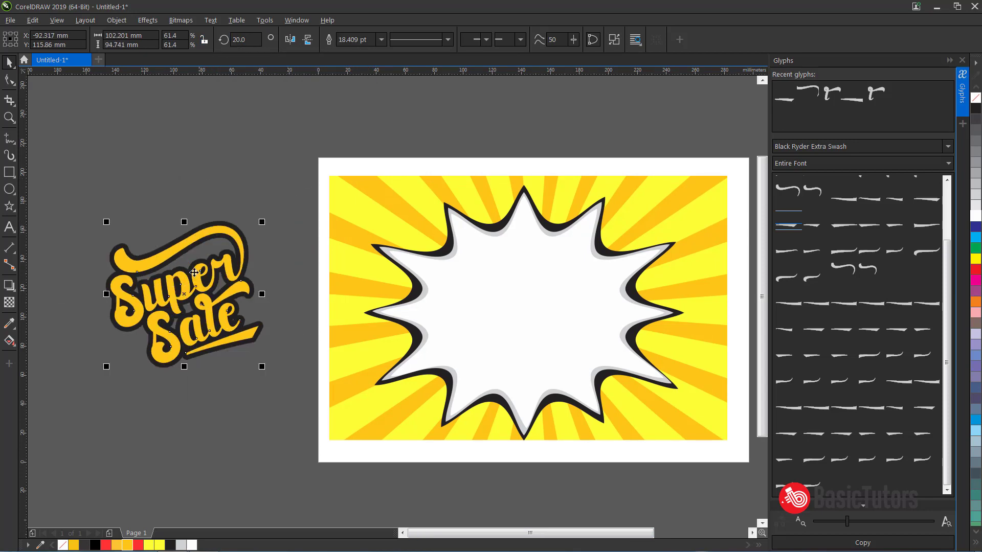
pyautogui.moveTo(414, 290); pyautogui.dragTo(358, 312)
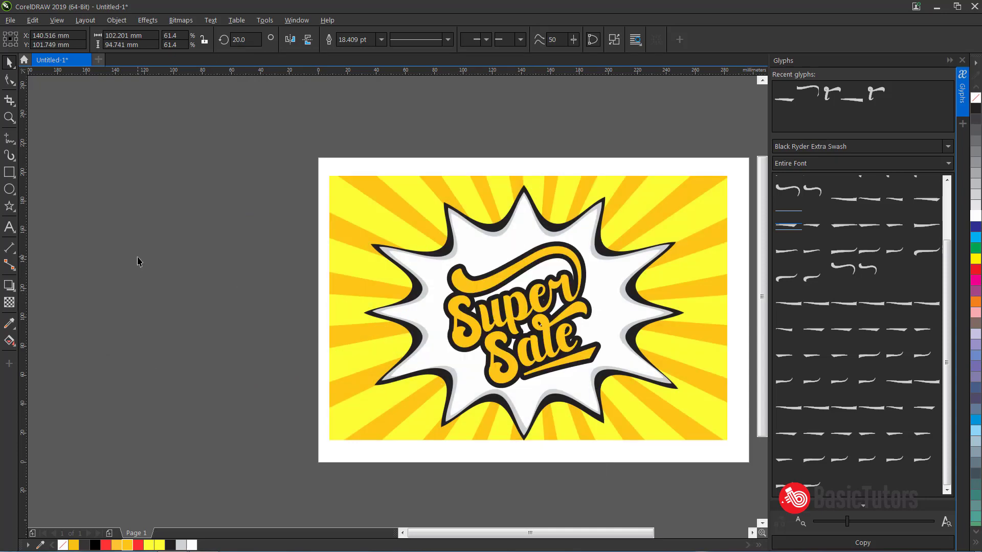
pyautogui.click(138, 259)
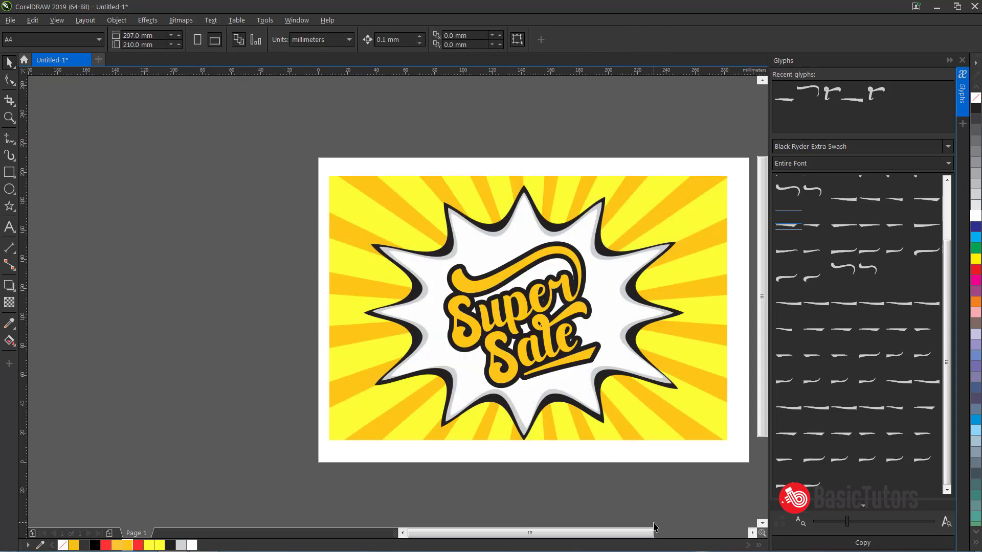
# Enlarge the "Super Sale" lettering to about 66% (about 110 mm wide) and shift it slightly upward inside the star burst.
pyautogui.click(753, 534)
pyautogui.click(752, 534)
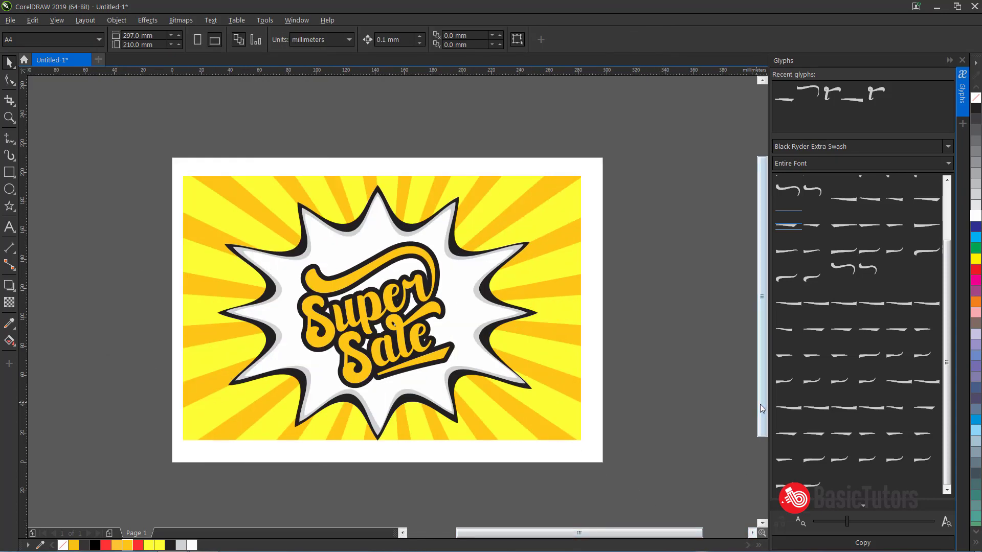
pyautogui.moveTo(761, 404); pyautogui.dragTo(762, 418)
pyautogui.press('F2')
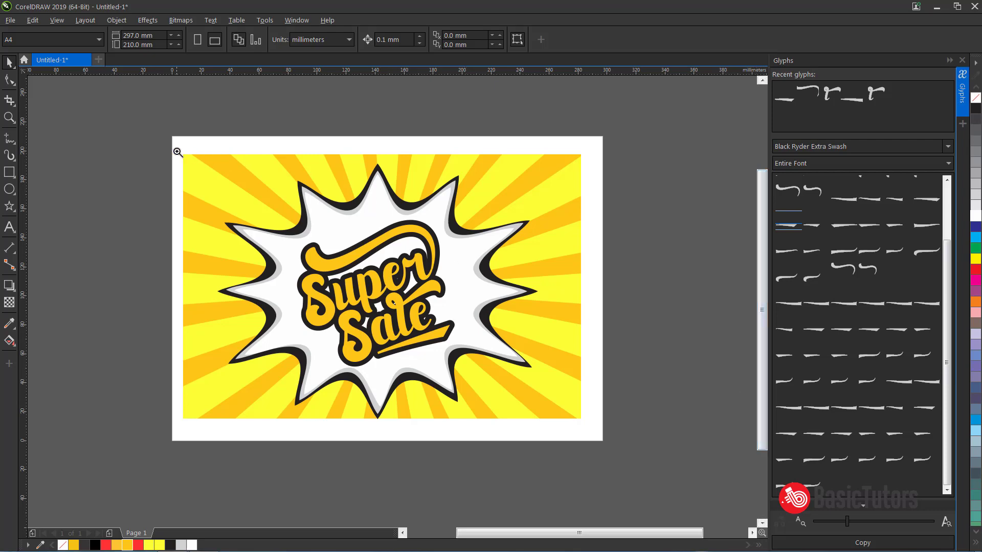
pyautogui.moveTo(176, 151); pyautogui.dragTo(605, 439)
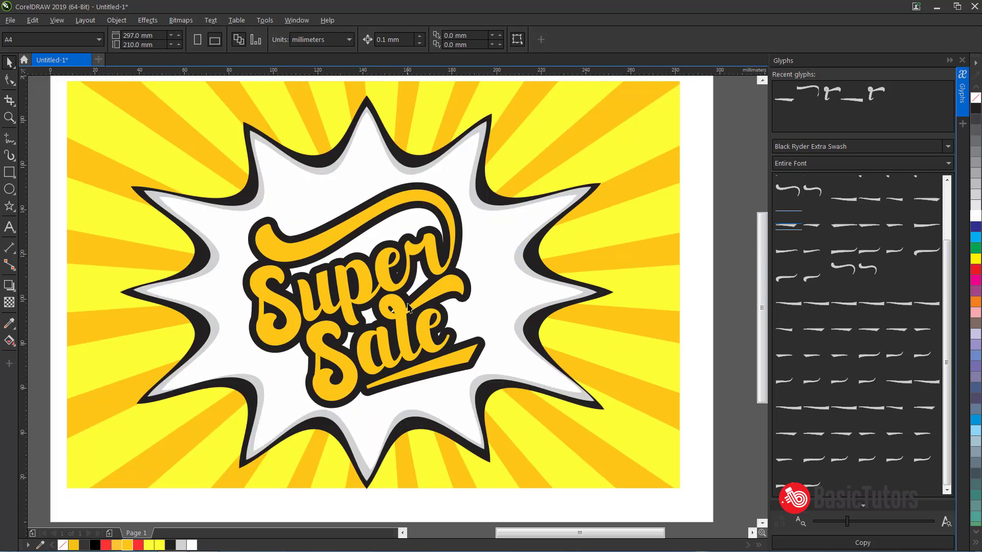
pyautogui.click(426, 297)
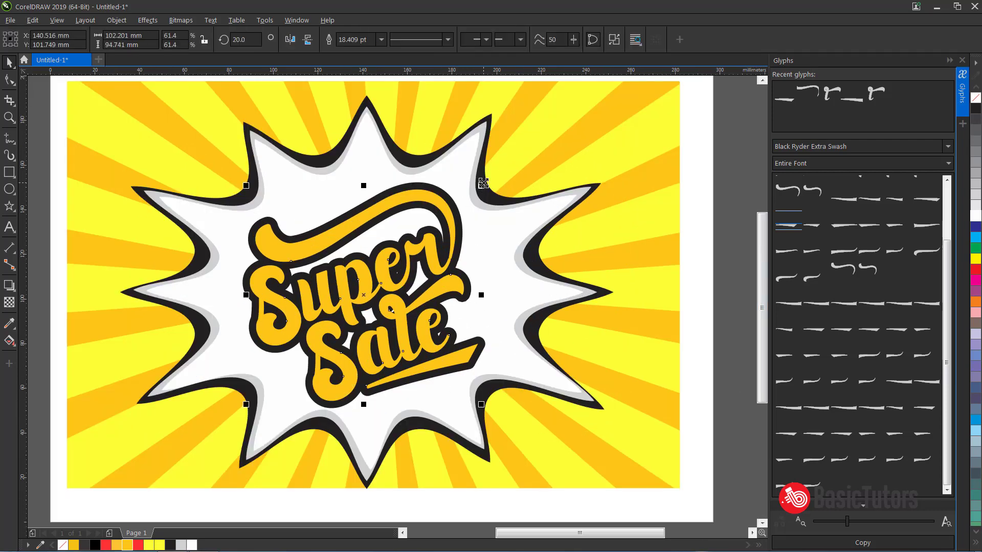
pyautogui.moveTo(481, 186)
pyautogui.mouseDown()
pyautogui.moveTo(500, 164)
pyautogui.moveTo(491, 178)
pyautogui.mouseUp()
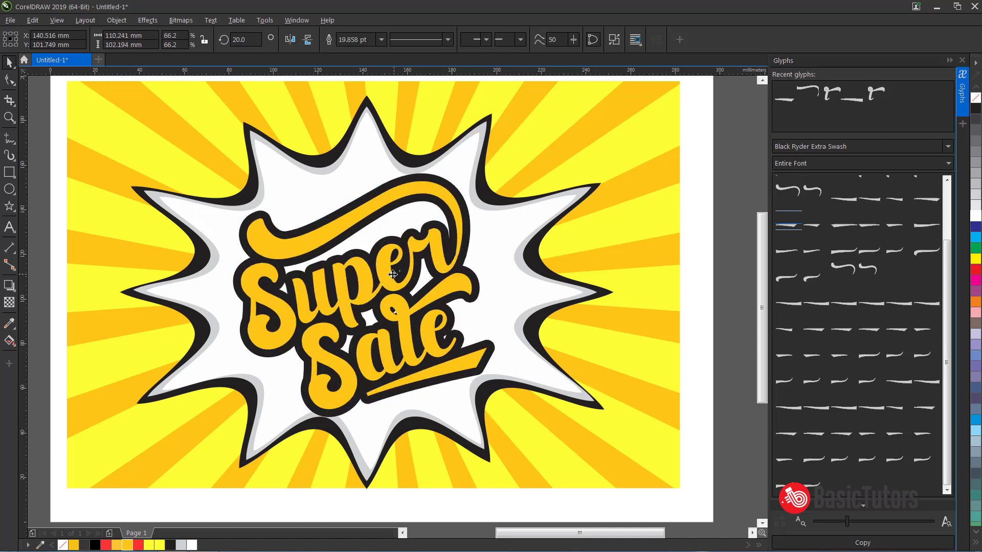
pyautogui.moveTo(395, 275); pyautogui.dragTo(393, 269)
pyautogui.click(724, 256)
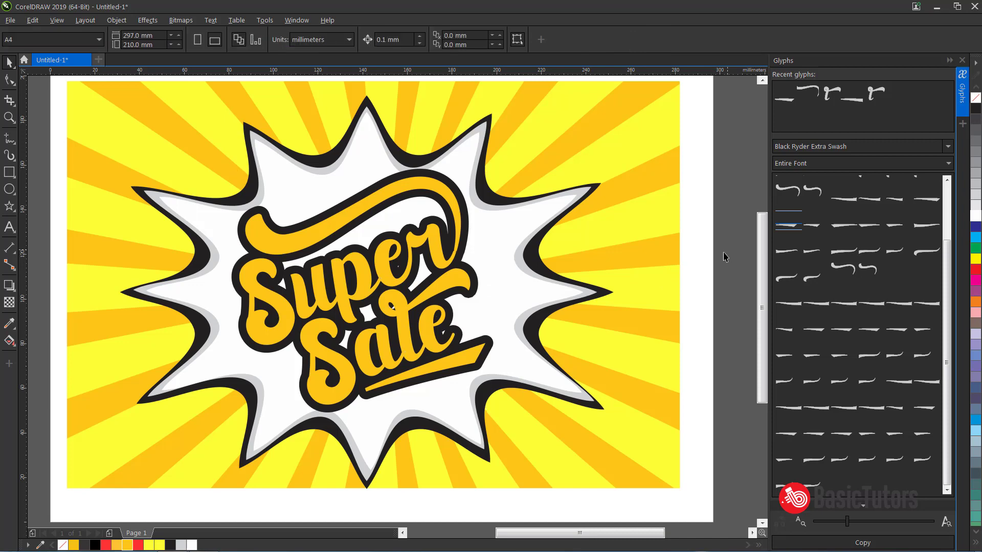
# Draw a five-point star about 20 mm wide on the sunburst right of the star burst and set its sharpness to 35.
pyautogui.click(9, 206)
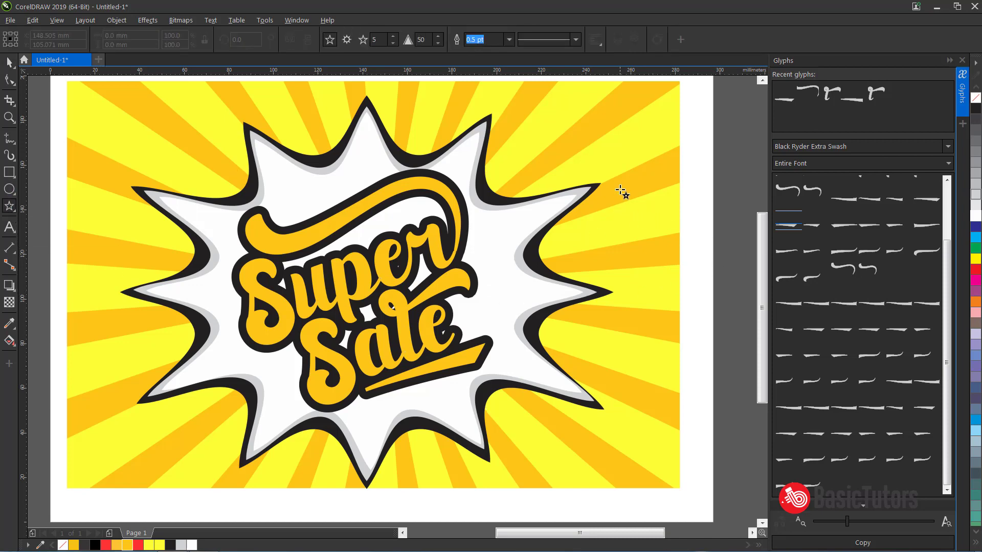
pyautogui.moveTo(617, 185); pyautogui.dragTo(670, 235)
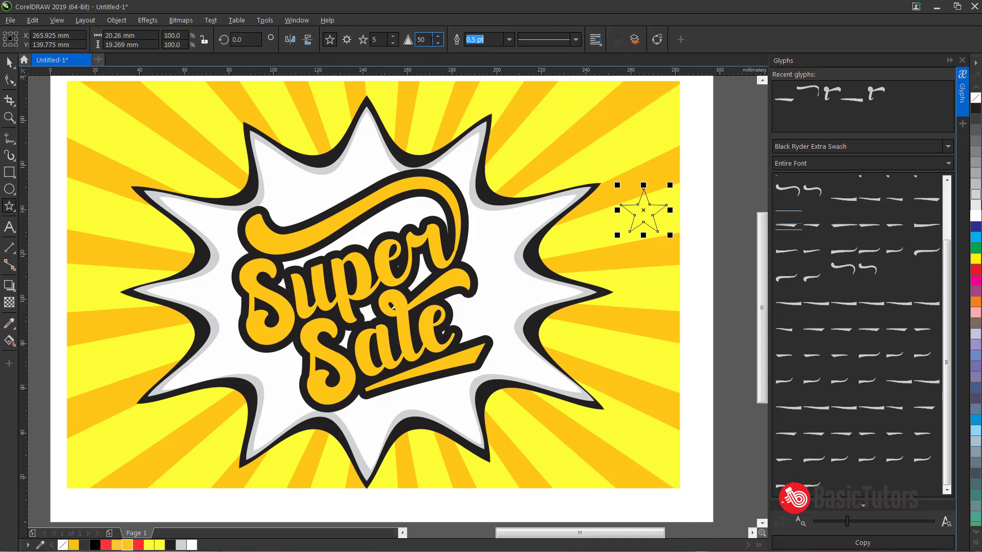
pyautogui.press('Return')
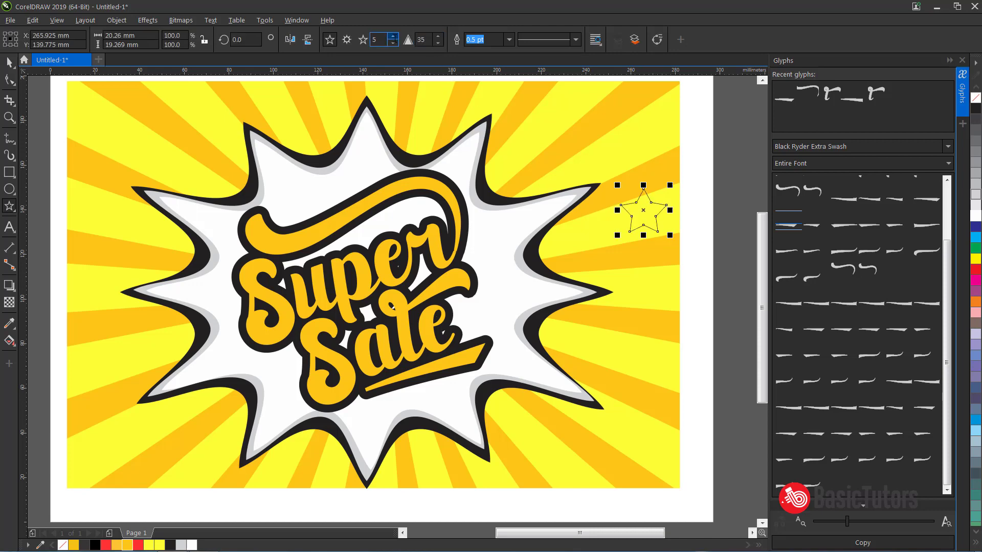
pyautogui.click(10, 62)
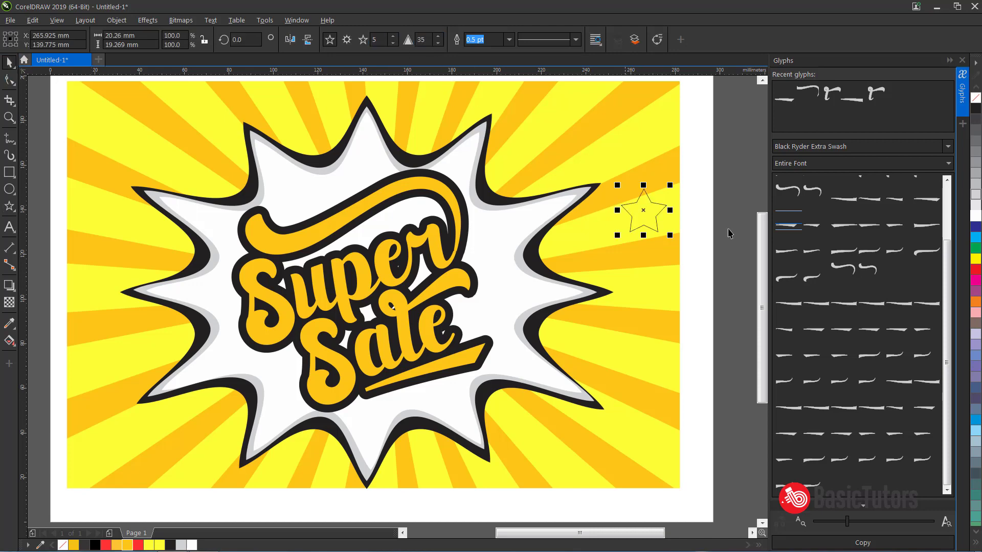
# Fill the small star white, remove its outline, and close the Glyphs docker.
pyautogui.click(976, 216)
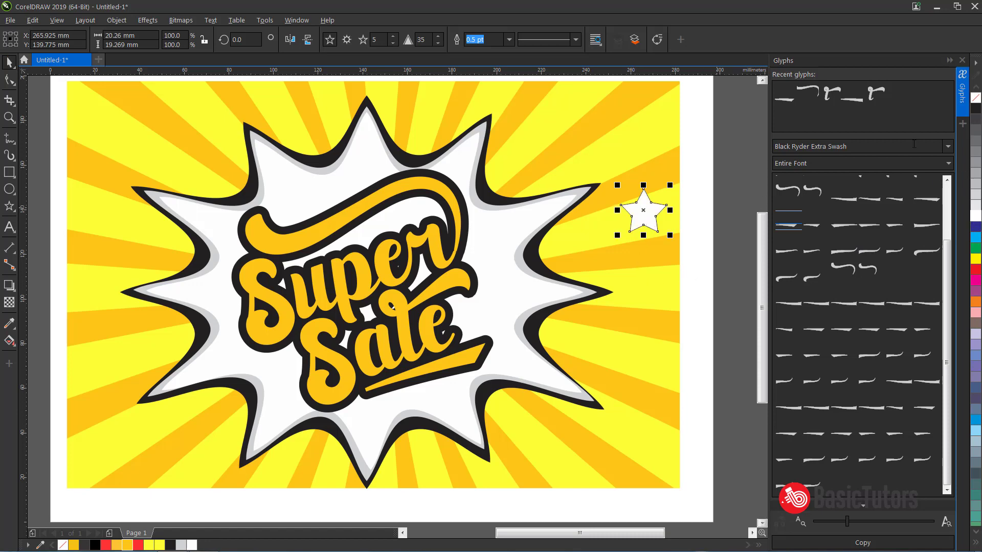
pyautogui.rightClick(976, 98)
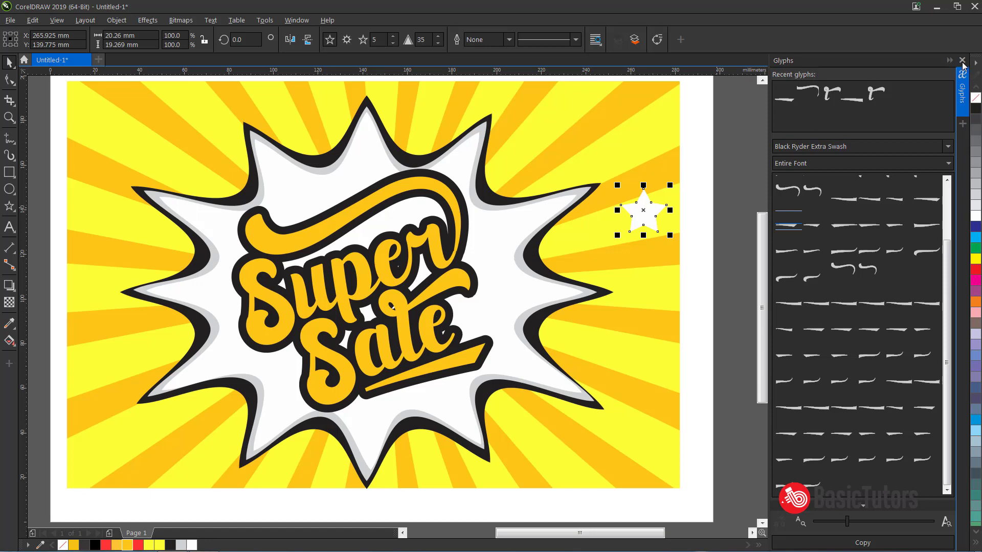
pyautogui.click(962, 60)
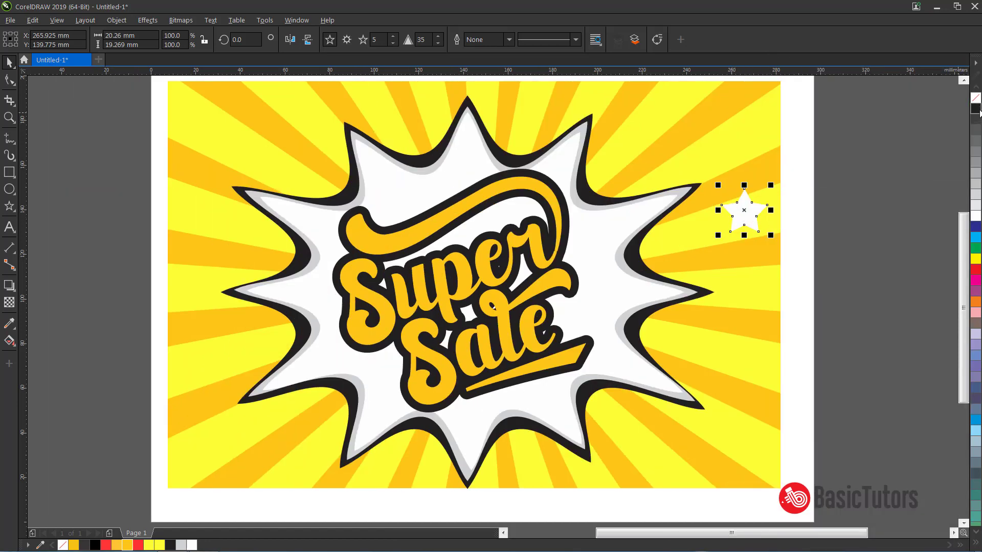
# Place a dark copy of the small star, enlarged to about 23 mm wide, behind the white one.
pyautogui.click(976, 108)
pyautogui.moveTo(770, 186); pyautogui.dragTo(774, 182)
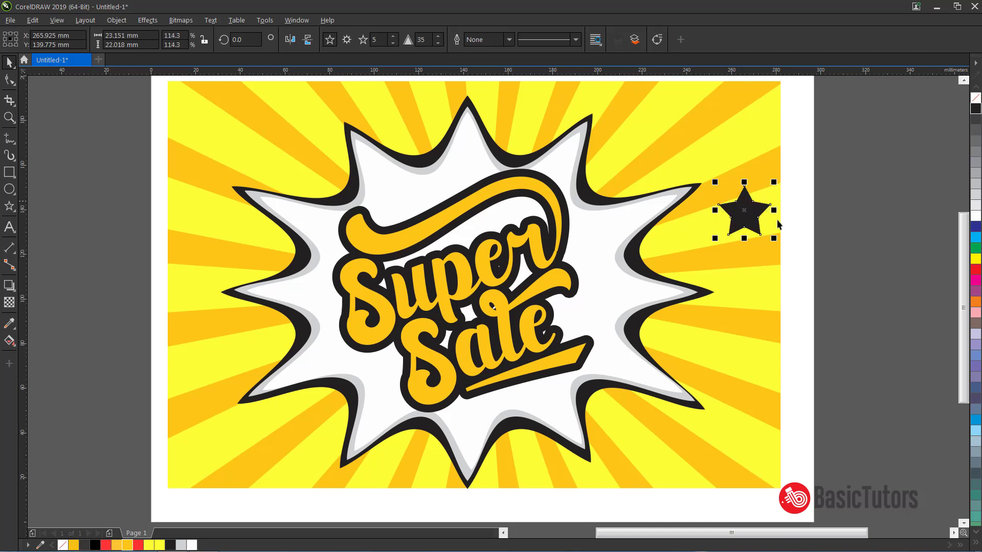
pyautogui.hotkey('ctrl', 'pagedown')
pyautogui.click(800, 217)
# Group the white star with its dark backing star and move the pair slightly down.
pyautogui.click(762, 207)
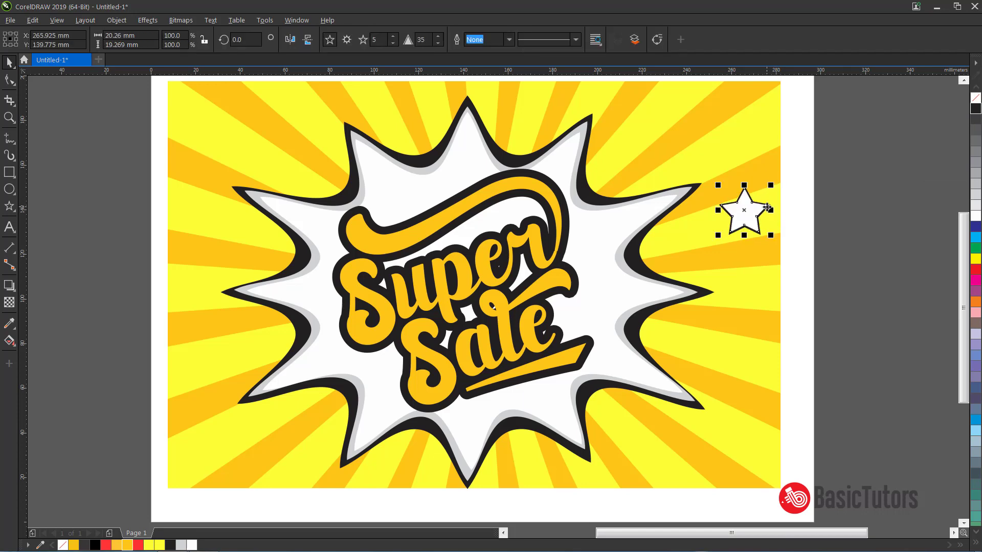
pyautogui.keyDown('shift'); pyautogui.click(772, 205); pyautogui.keyUp('shift')
pyautogui.moveTo(748, 213); pyautogui.dragTo(748, 239)
pyautogui.hotkey('ctrl', 'g')
# Distribute copies of the grouped star around the star burst in the lower-right, lower-left and upper-left areas of the sunburst.
pyautogui.click(748, 239)
pyautogui.moveTo(777, 268); pyautogui.dragTo(724, 439)
pyautogui.click(225, 439)
pyautogui.press('Escape')
pyautogui.click(225, 439)
pyautogui.click(225, 438)
# Tilt and scale the lower-right star to about 22 mm wide, and place a tilted copy about 14 mm wide left of the burst.
pyautogui.moveTo(695, 471); pyautogui.dragTo(692, 463)
pyautogui.click(716, 440)
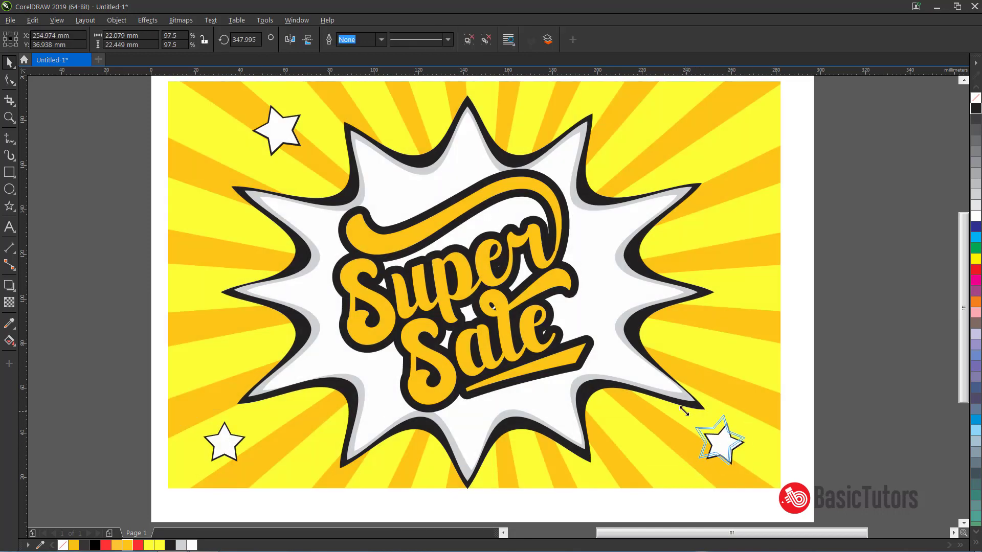
pyautogui.moveTo(701, 421); pyautogui.dragTo(688, 407)
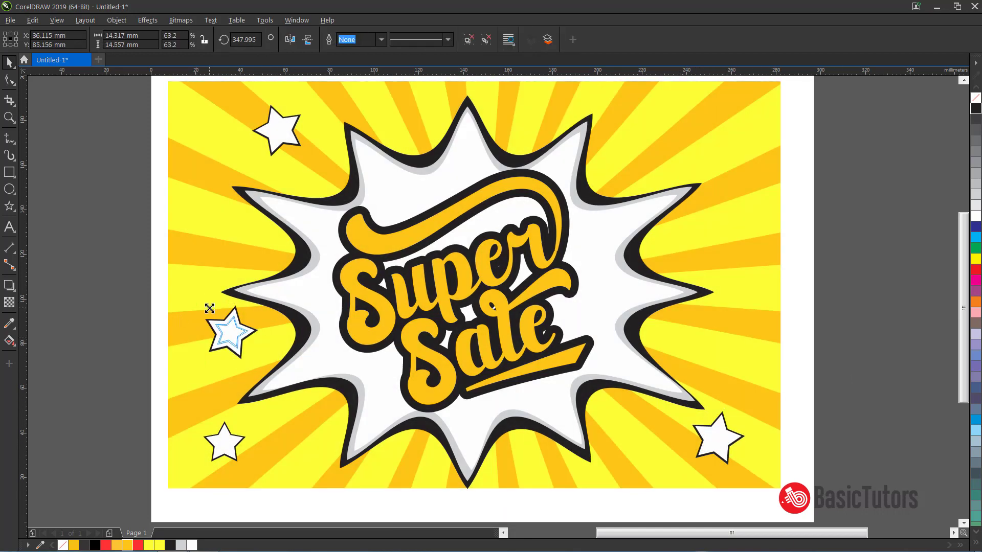
pyautogui.click(230, 332)
pyautogui.click(872, 309)
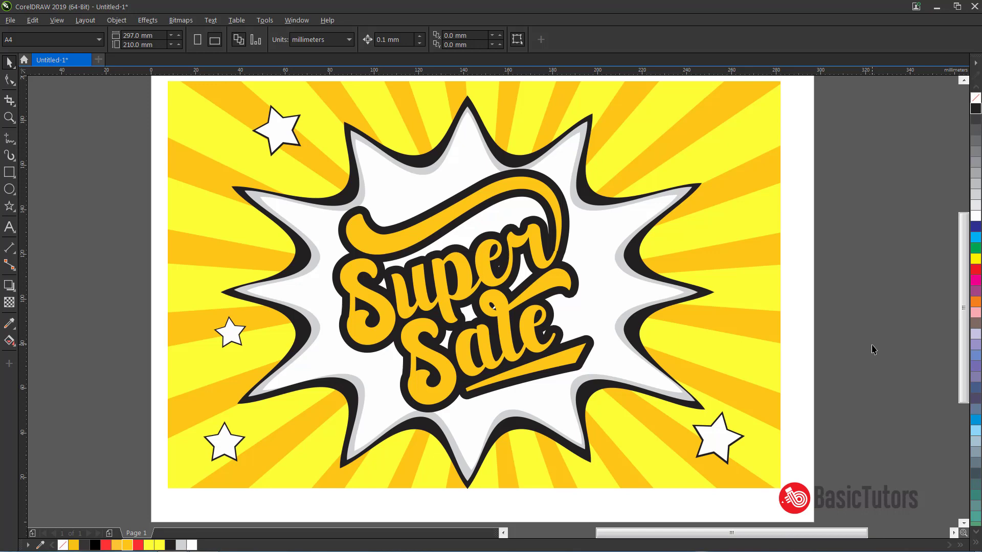
# Activate the Shape tool.
pyautogui.press('F10')
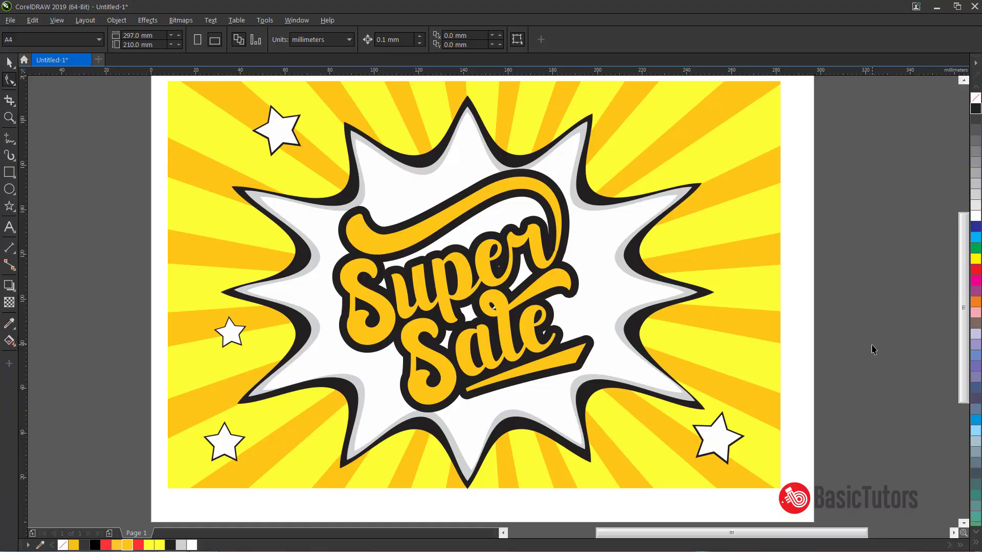